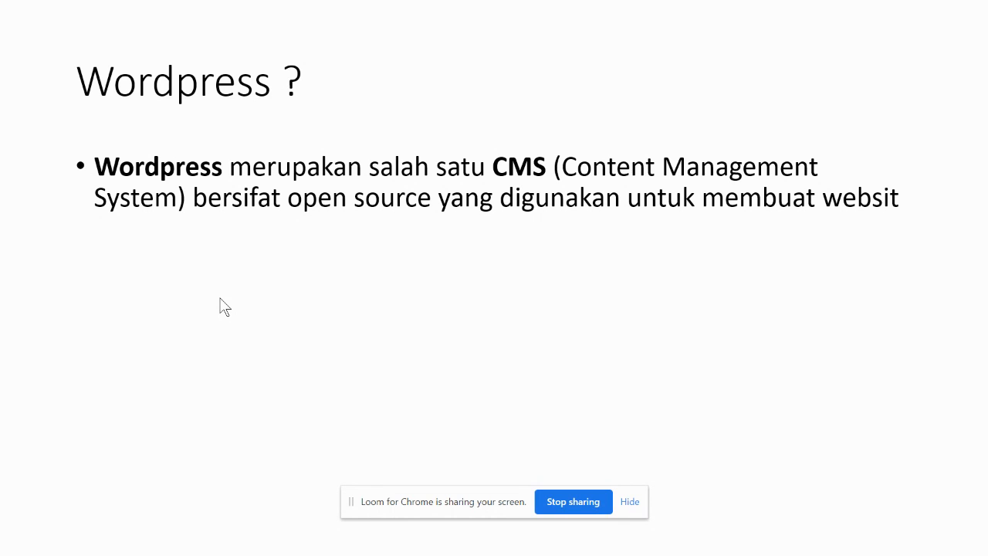
Step: Advance the slide show to the LET'S DO! slide and on to the end screen
key(Right)
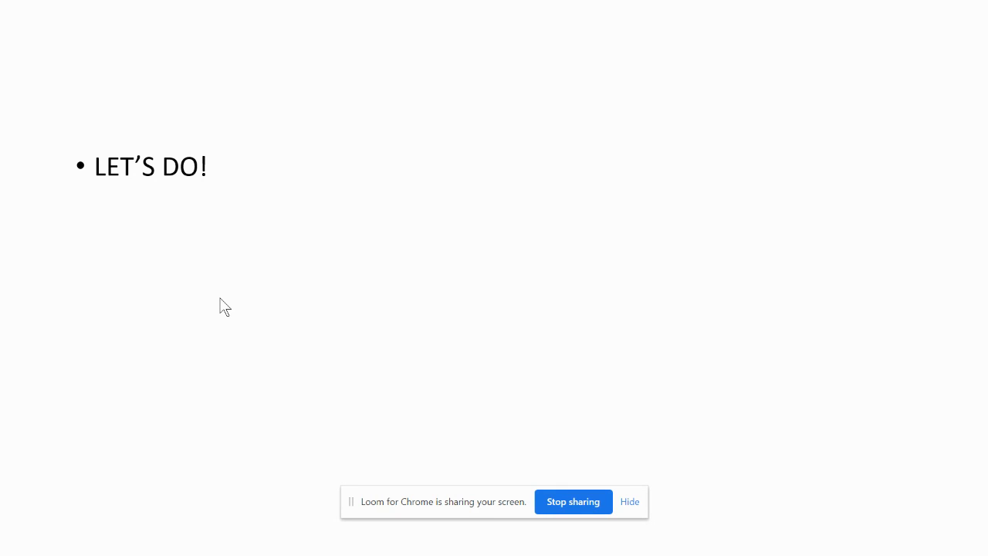
click(220, 301)
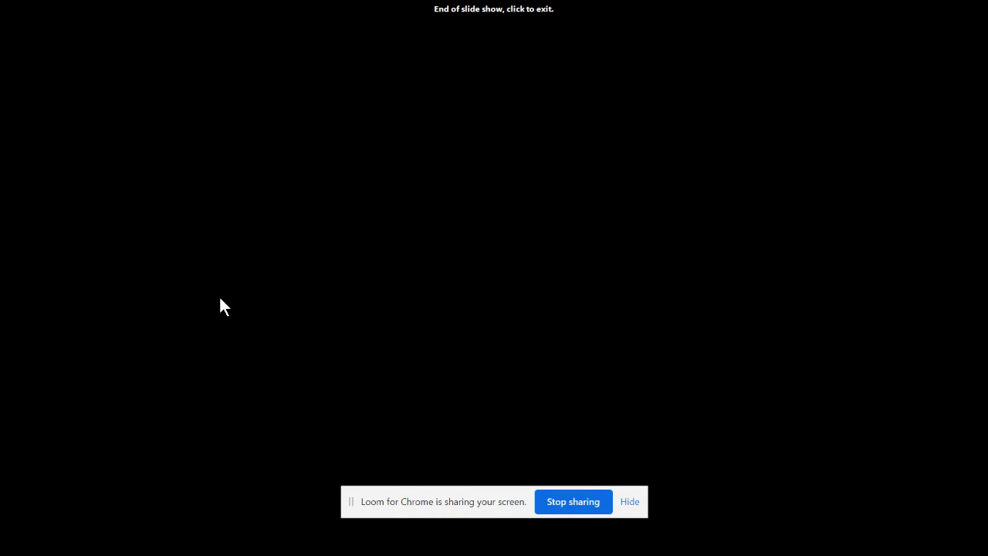
Step: Exit the slide show, search Start for 'xa' (XAMPP), then return to PowerPoint's slide 8
click(220, 301)
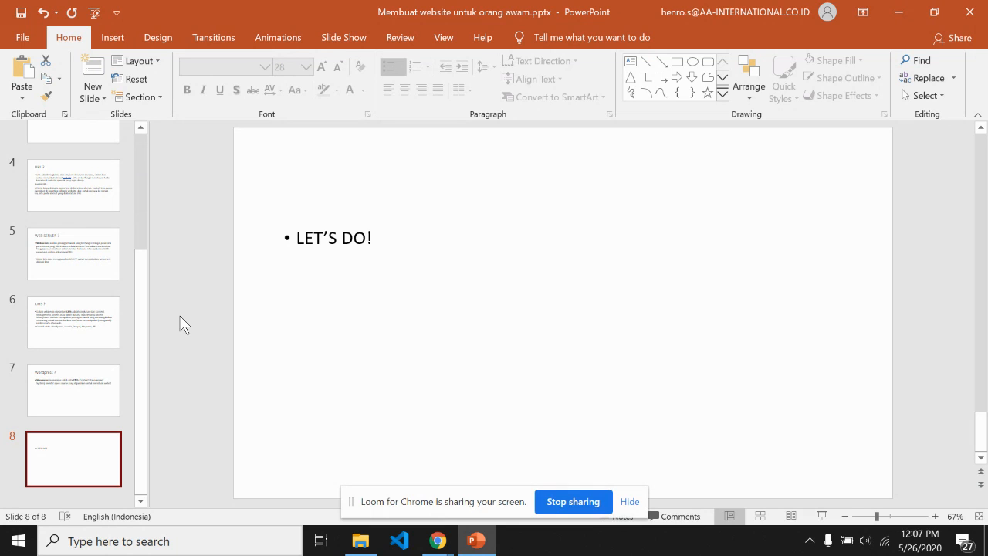
key(super)
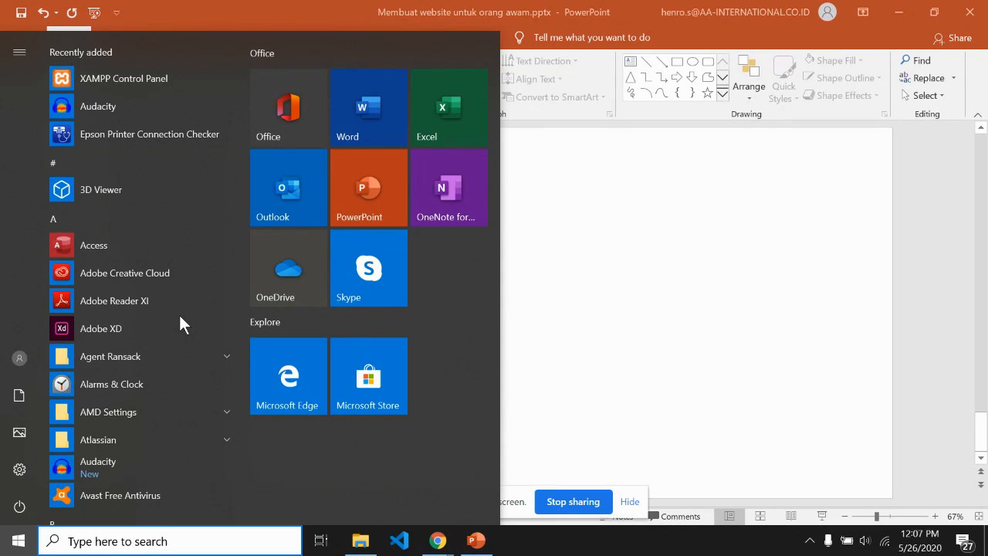
key(super)
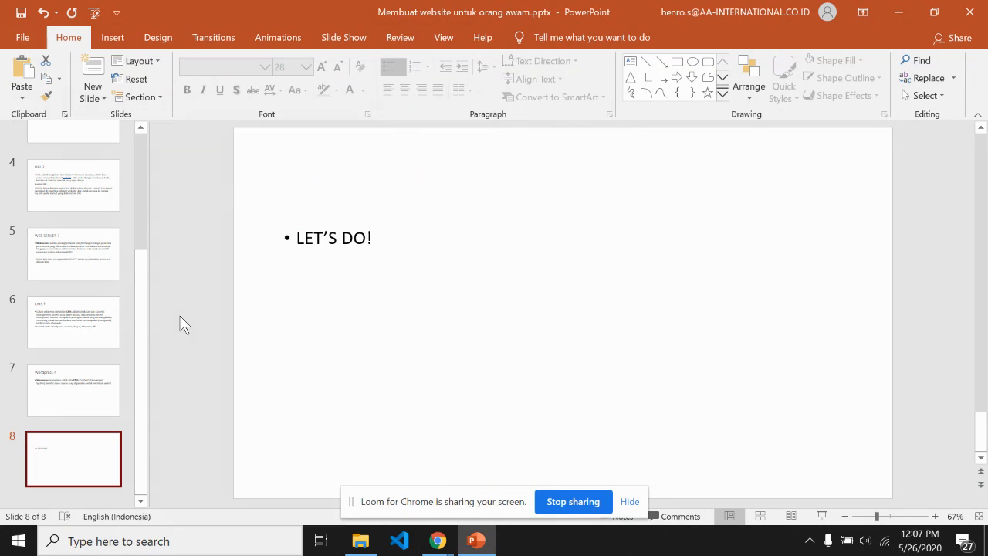
key(super)
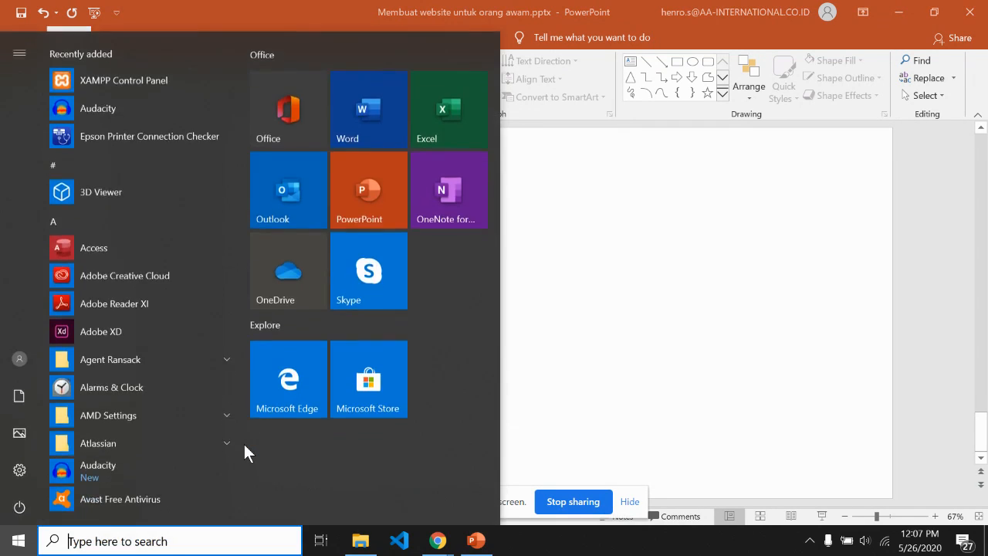
text(xa)
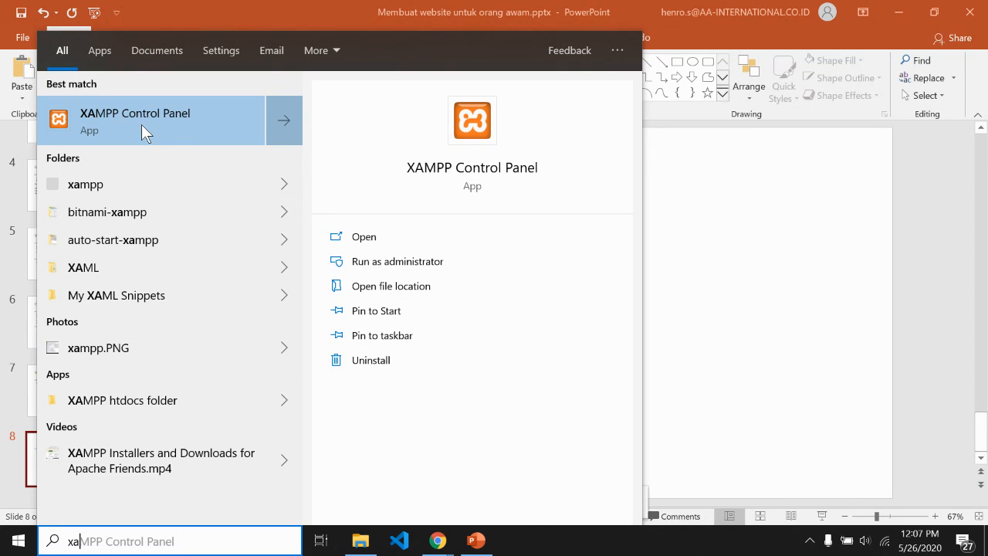
click(780, 343)
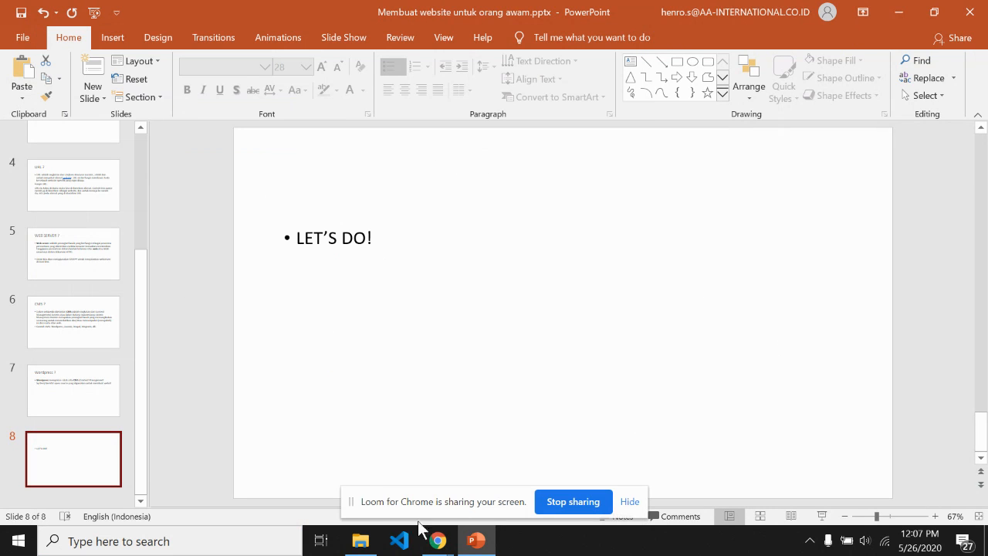
Step: Launch xampp-control.exe from the C:\xampp_new folder
click(361, 540)
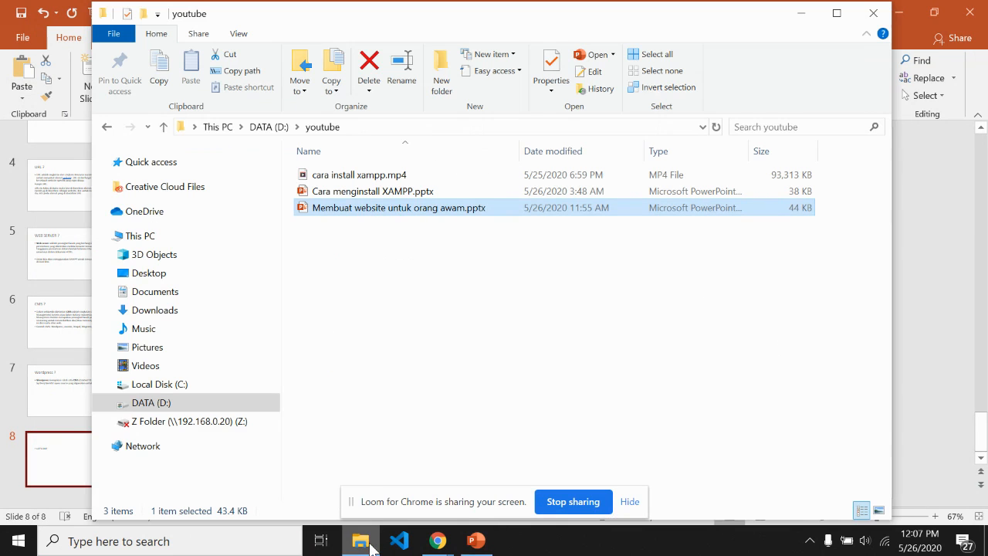
click(158, 383)
double_click(332, 405)
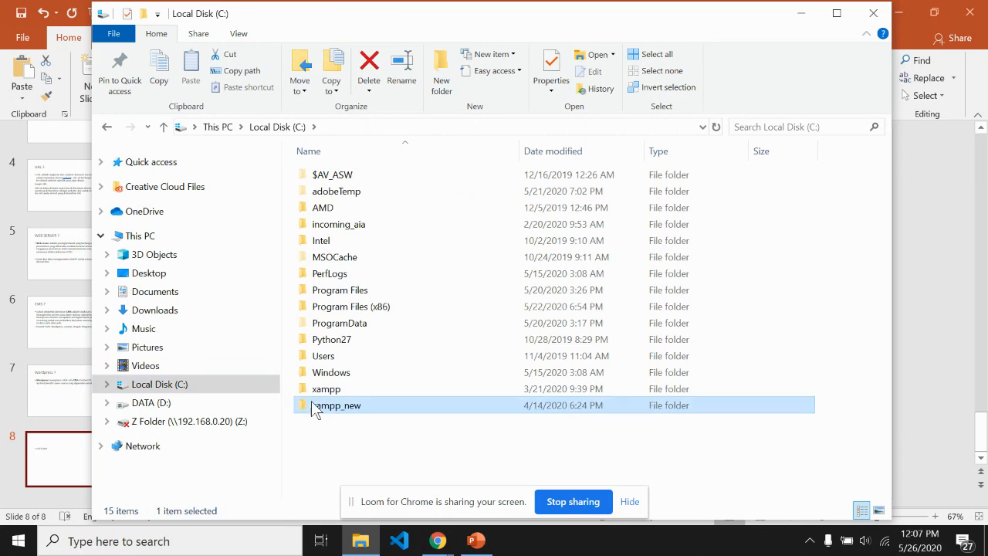
scroll(386, 417, down, 3)
scroll(363, 446, down, 4)
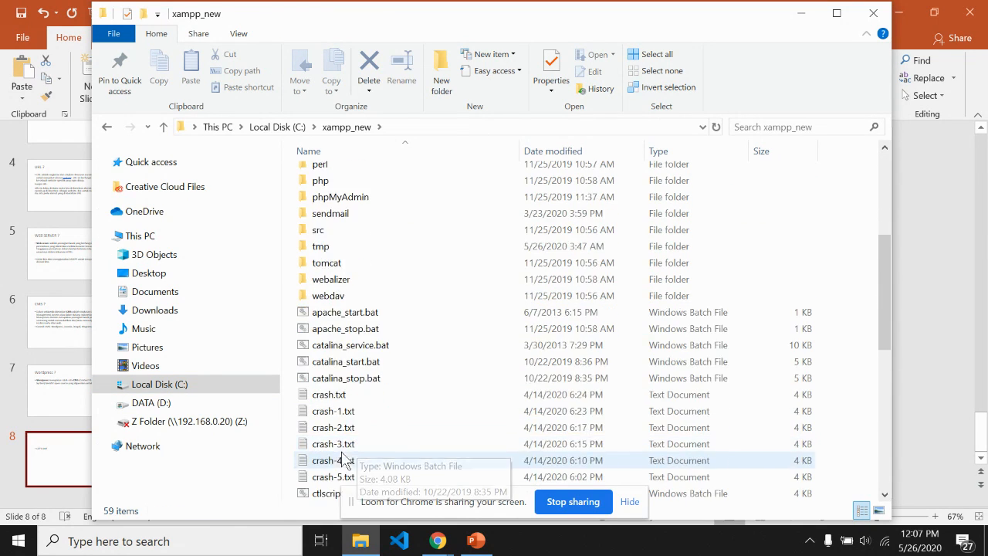
scroll(330, 482, down, 3)
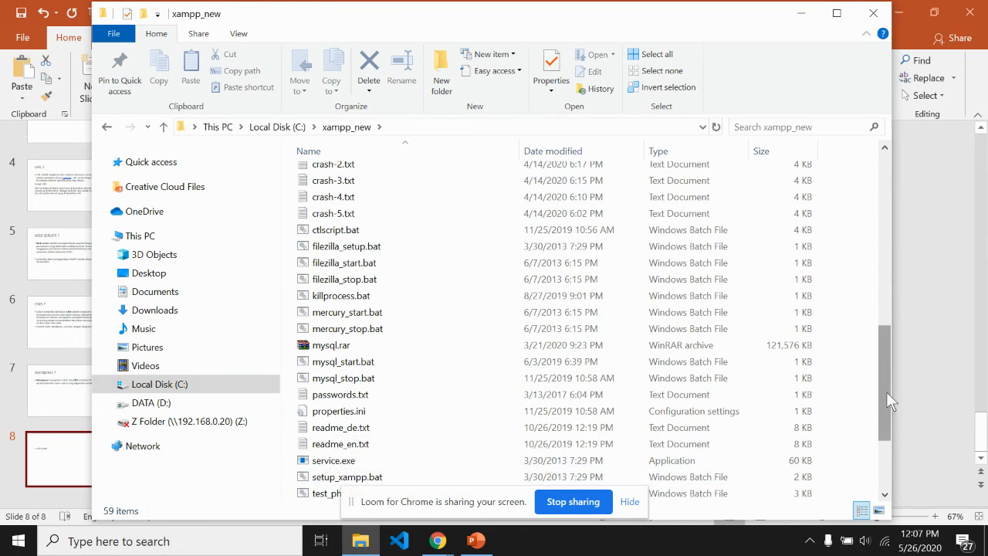
scroll(886, 393, down, 3)
double_click(366, 462)
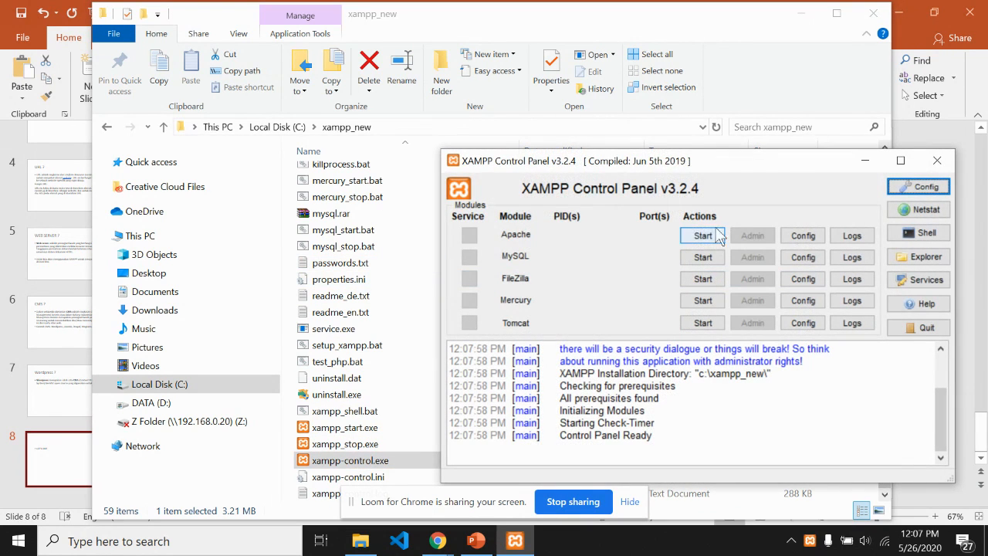
Step: Start Apache and MySQL, then minimize File Explorer and bring up Chrome's windows
click(711, 237)
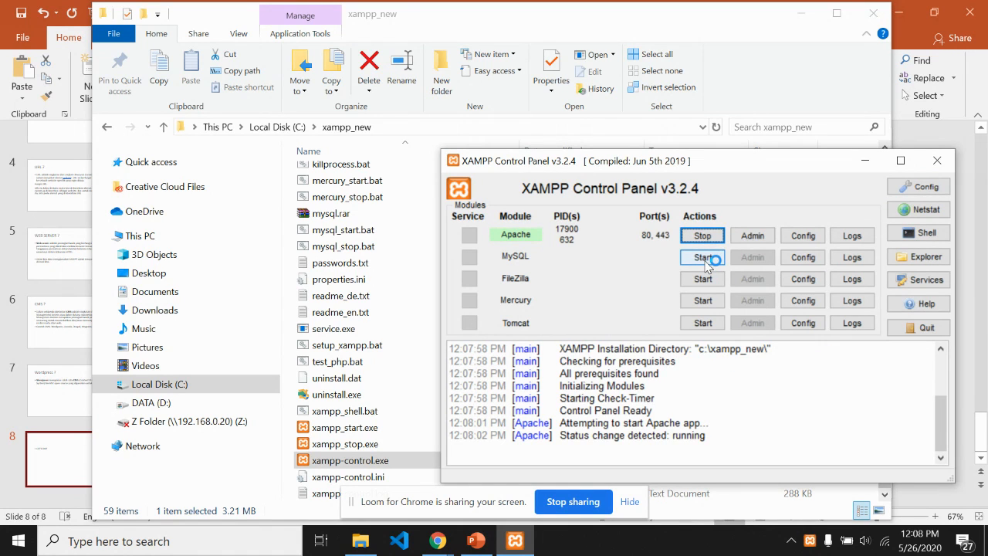
click(704, 259)
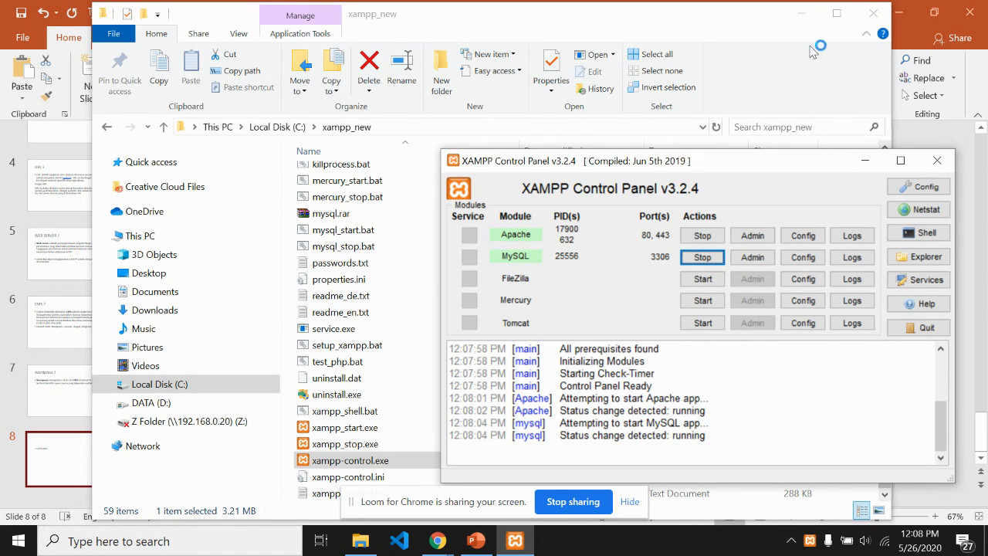
click(800, 13)
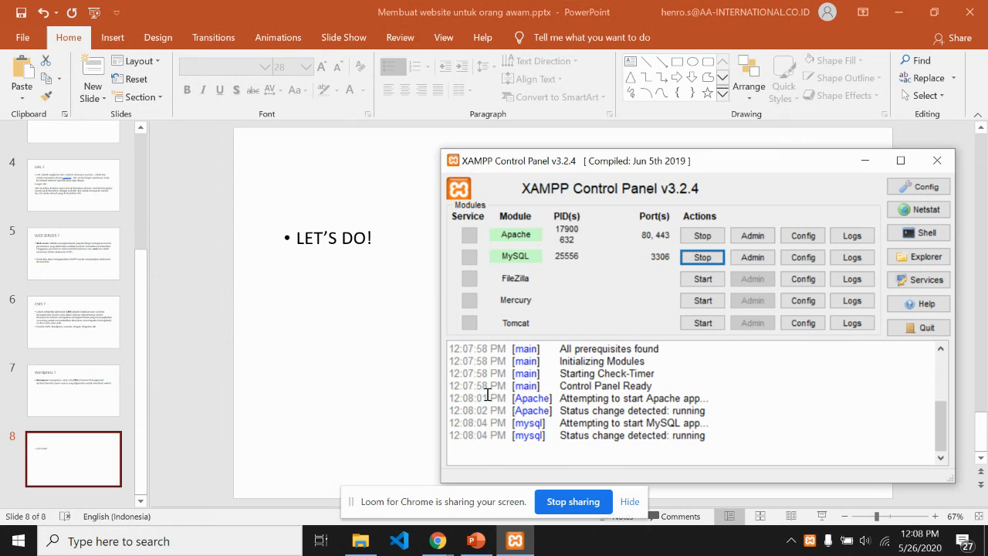
click(437, 540)
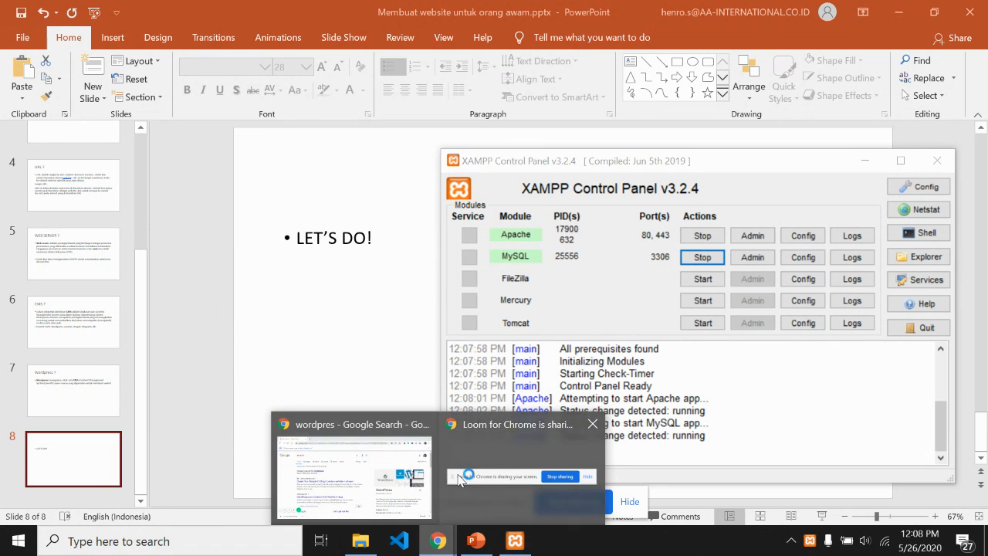
Step: Search Google for 'wordpress cms download' from the existing WordPress search tab
click(385, 469)
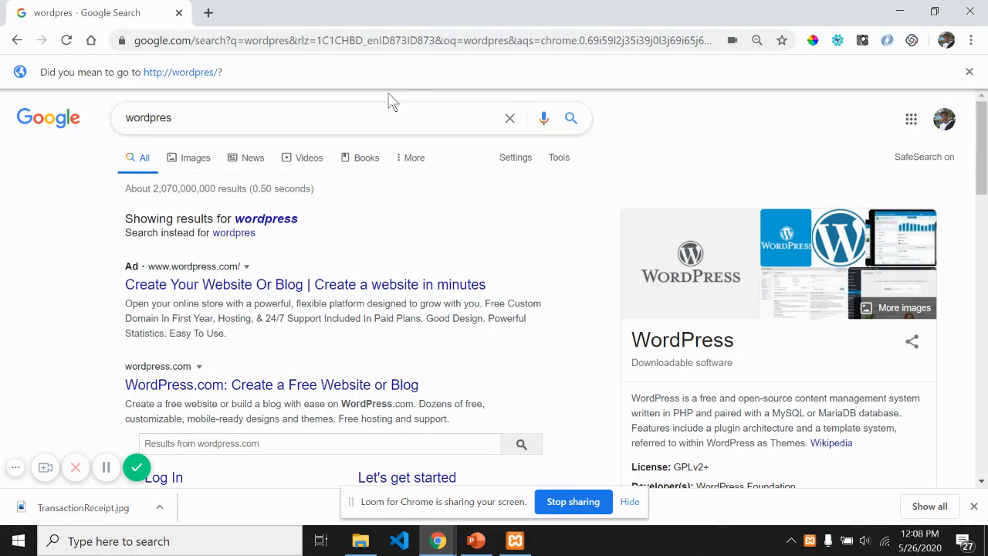
click(196, 124)
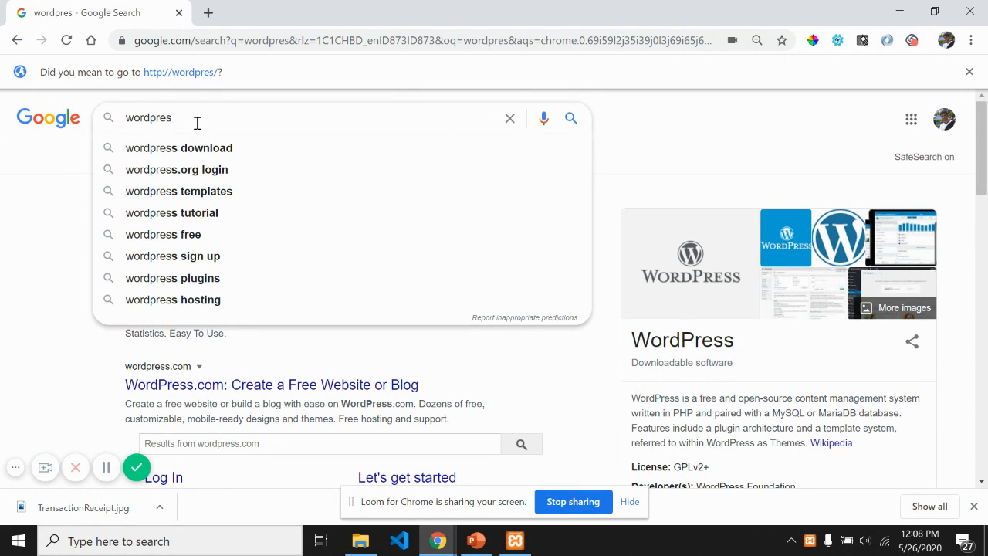
text(s)
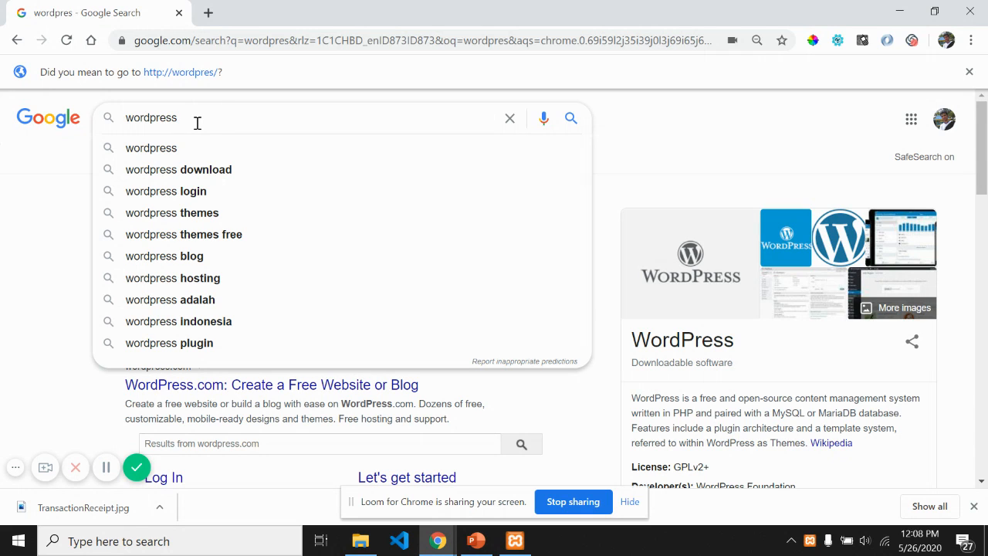
key(ctrl+a)
text(wordpress dow)
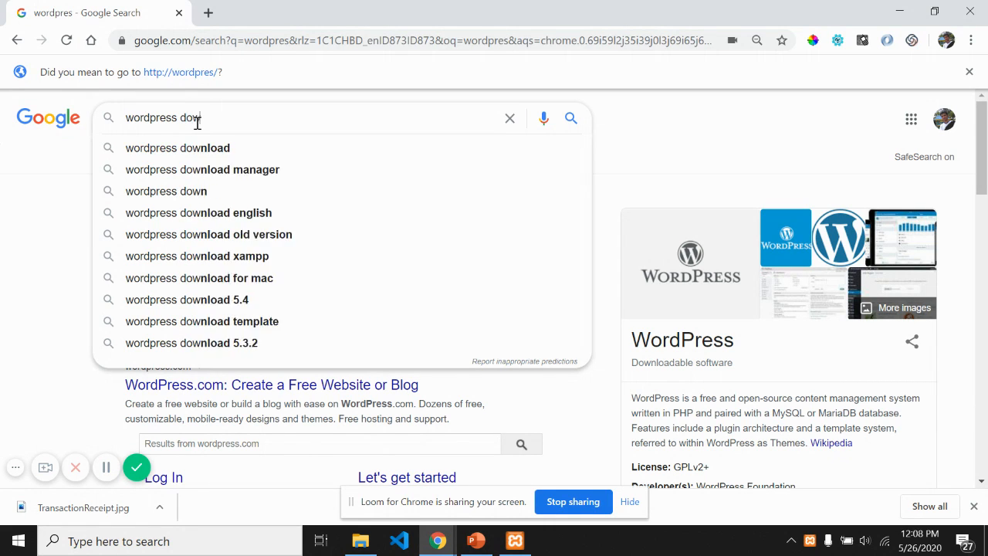
key(BackSpace)
key(BackSpace)
key(BackSpace)
text(cms)
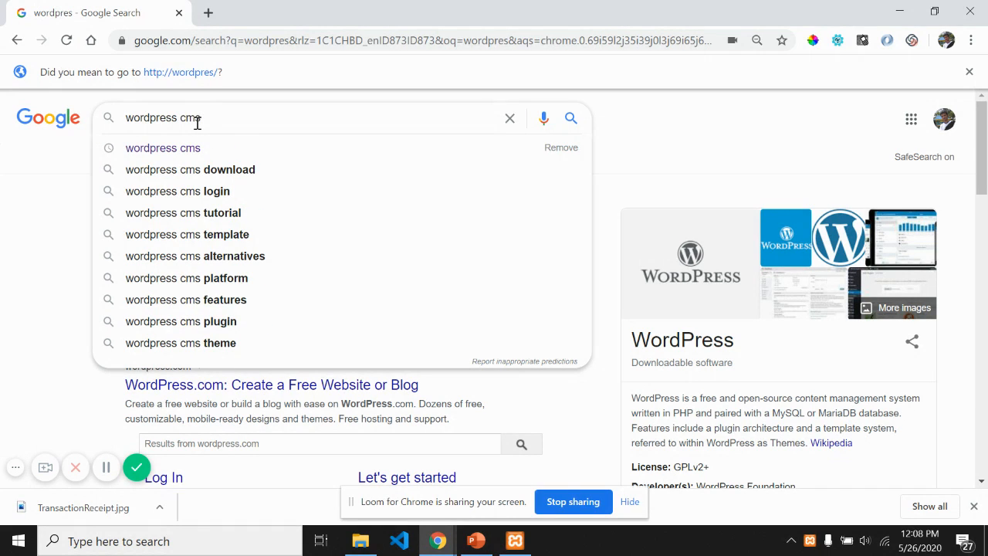
click(194, 174)
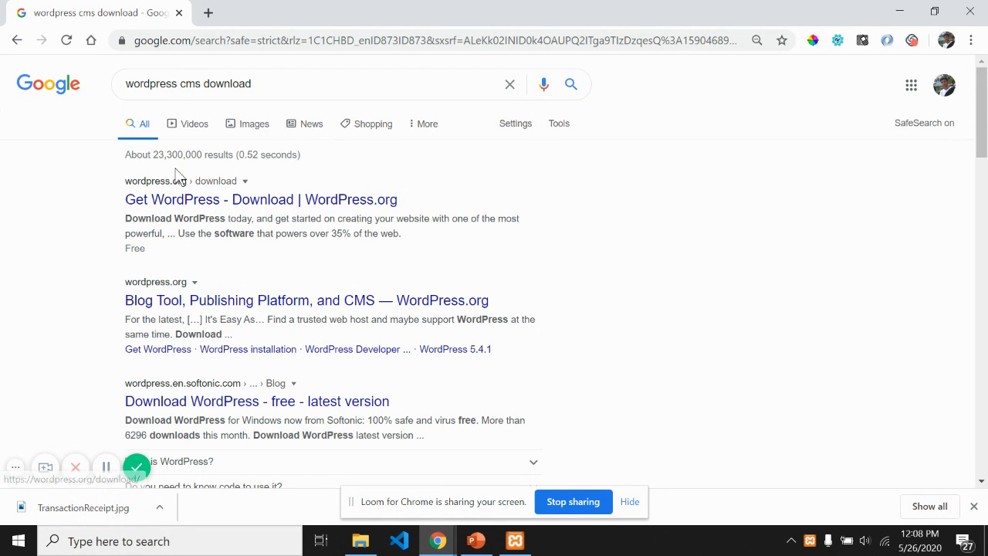
Step: Open the WordPress.org download page and scroll to the Download WordPress 5.4.1 button
click(158, 204)
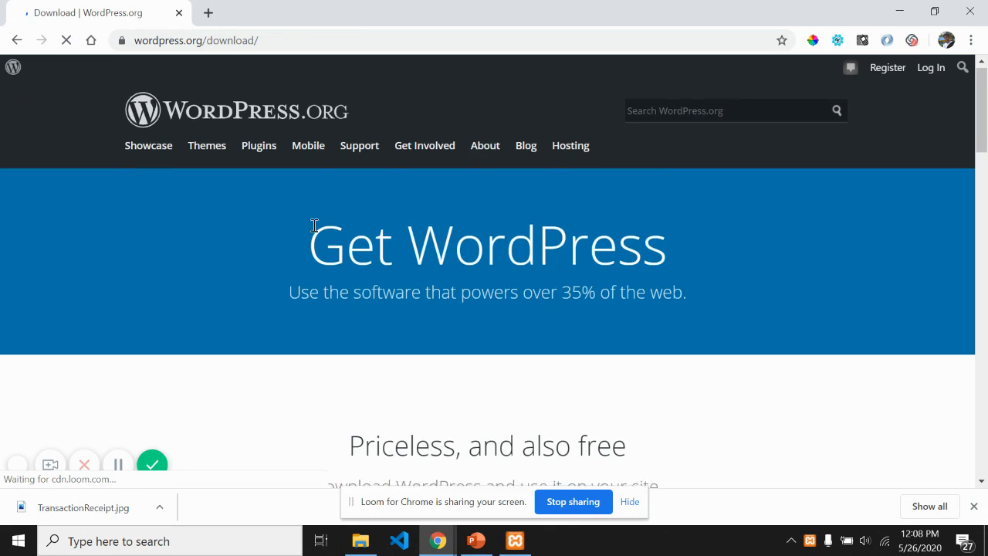
scroll(314, 225, down, 3)
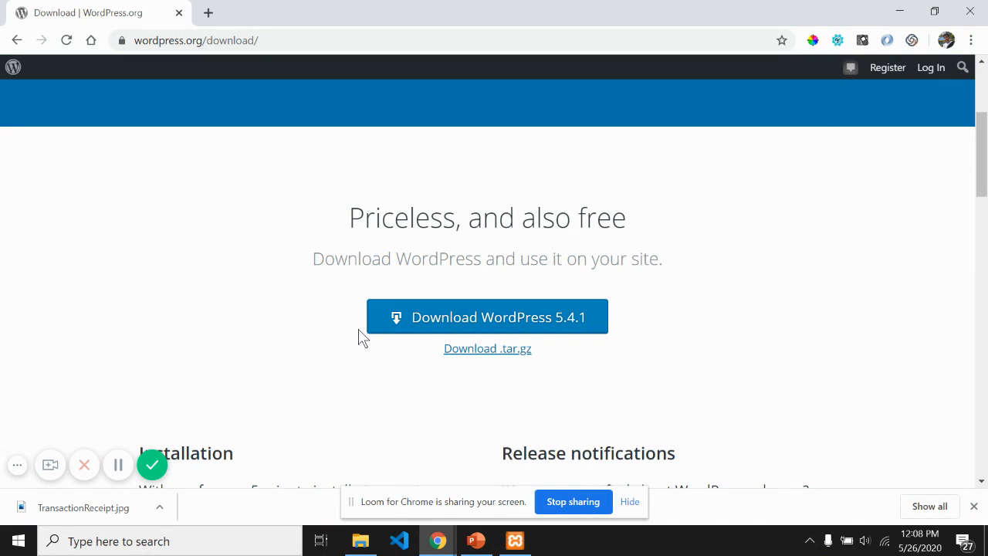
scroll(539, 309, down, 1)
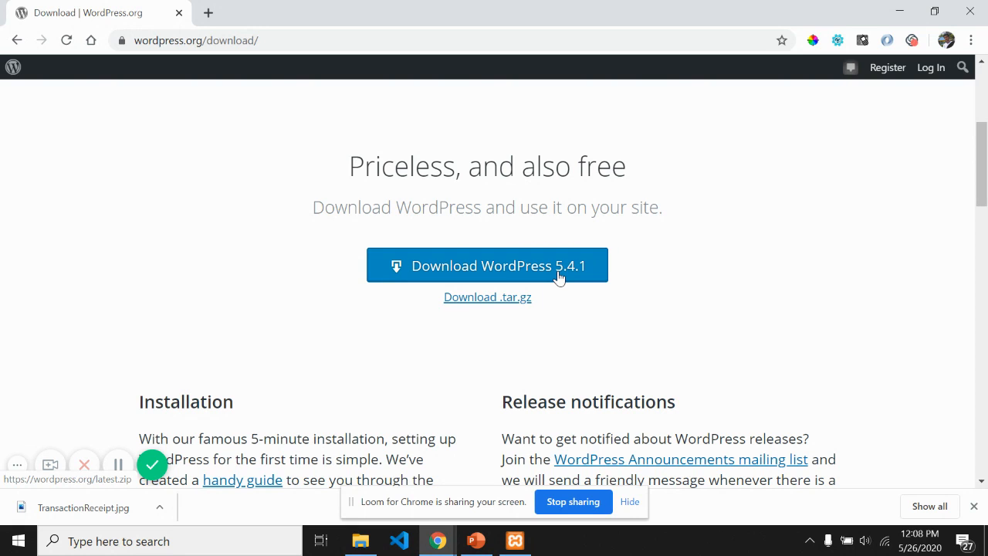
scroll(421, 296, down, 2)
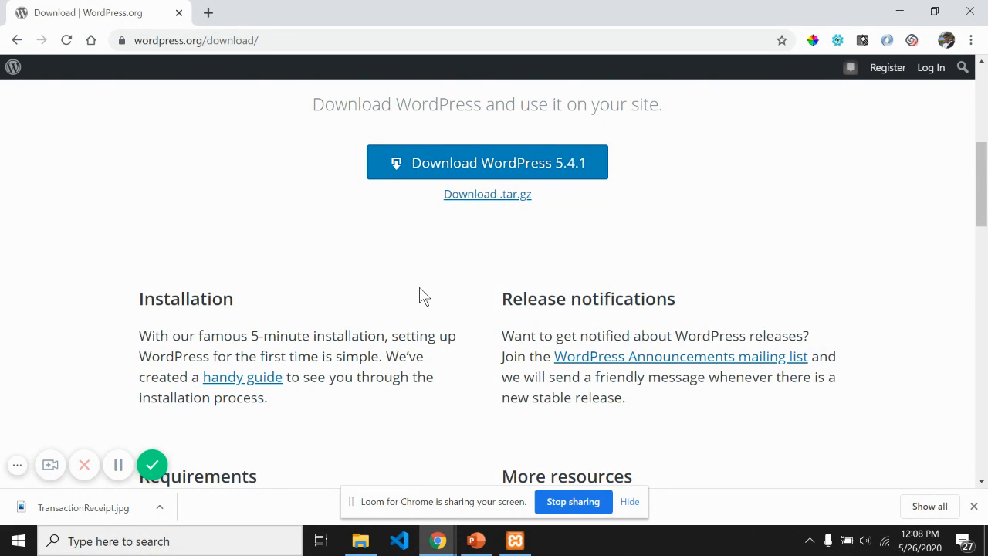
scroll(272, 257, down, 1)
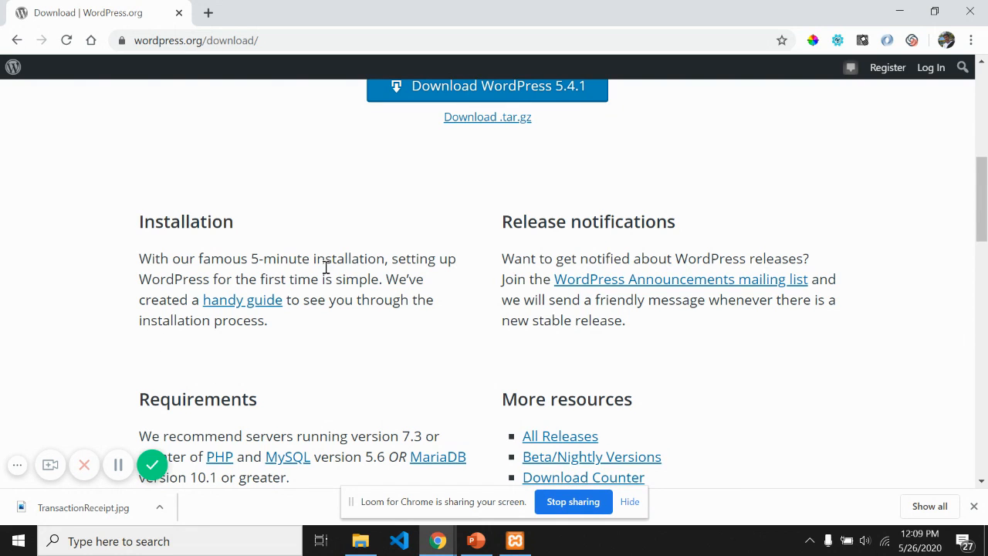
scroll(144, 208, down, 1)
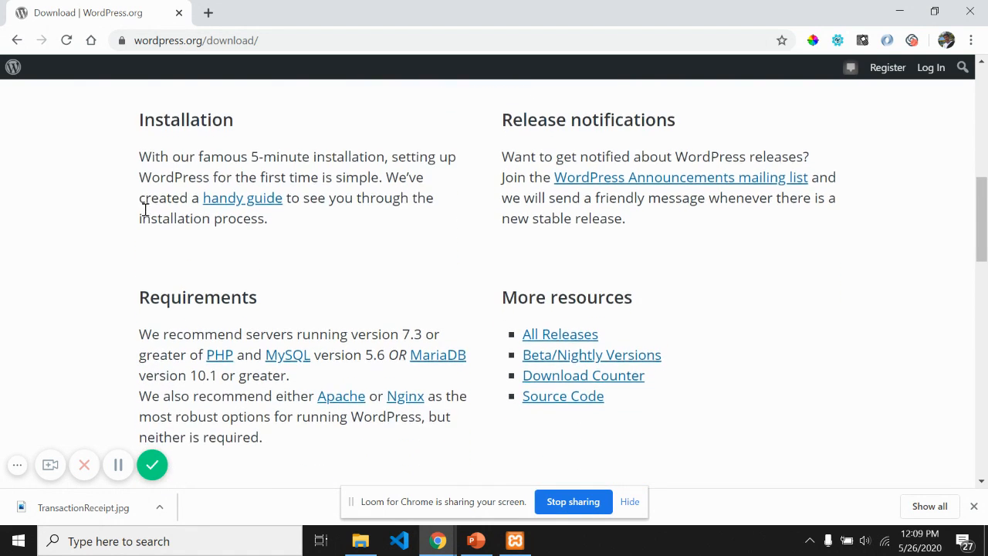
scroll(161, 298, down, 1)
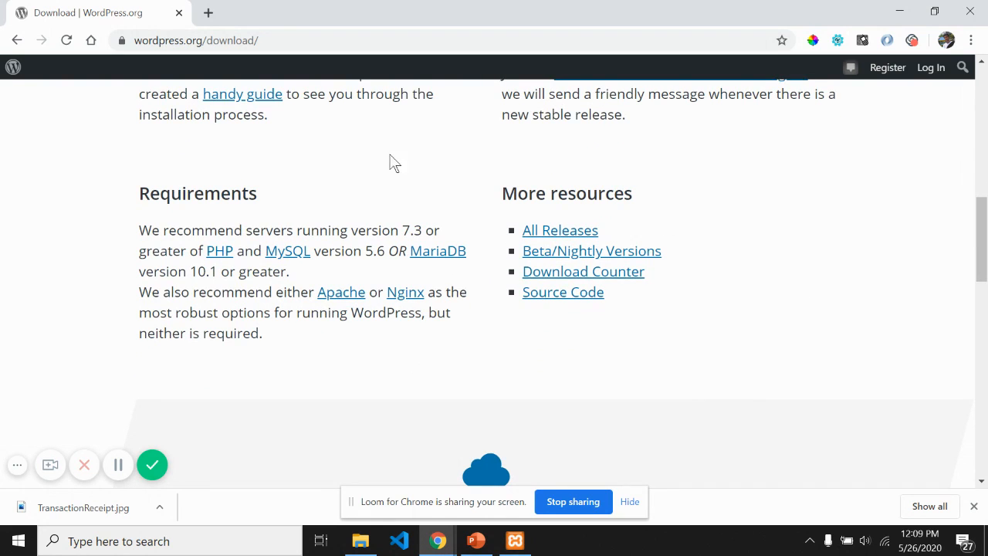
drag(981, 245, 985, 128)
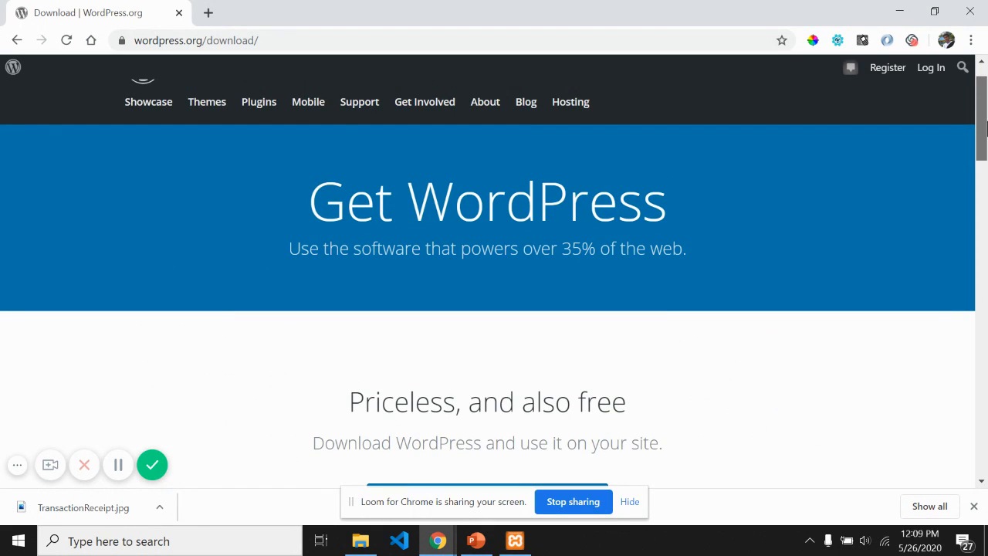
scroll(389, 258, down, 1)
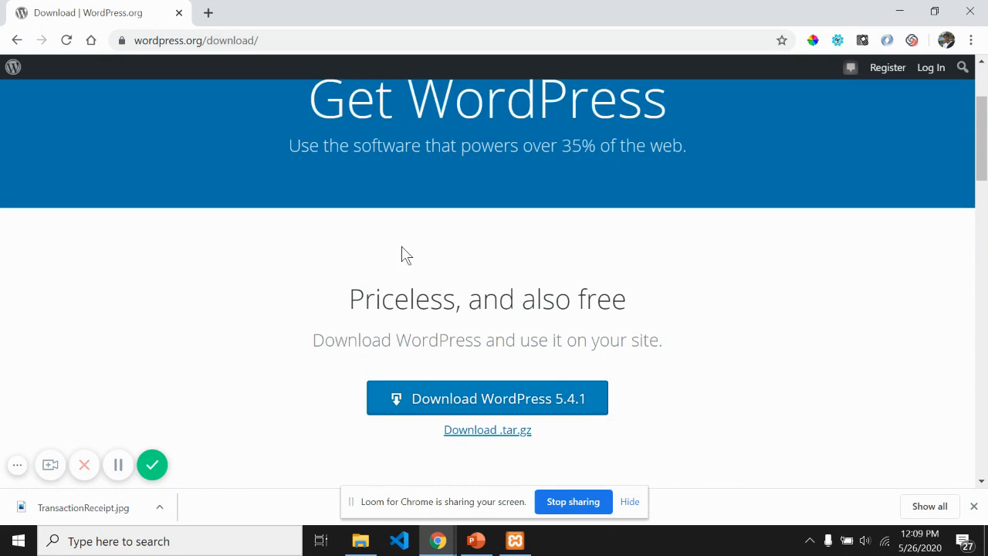
scroll(403, 252, down, 1)
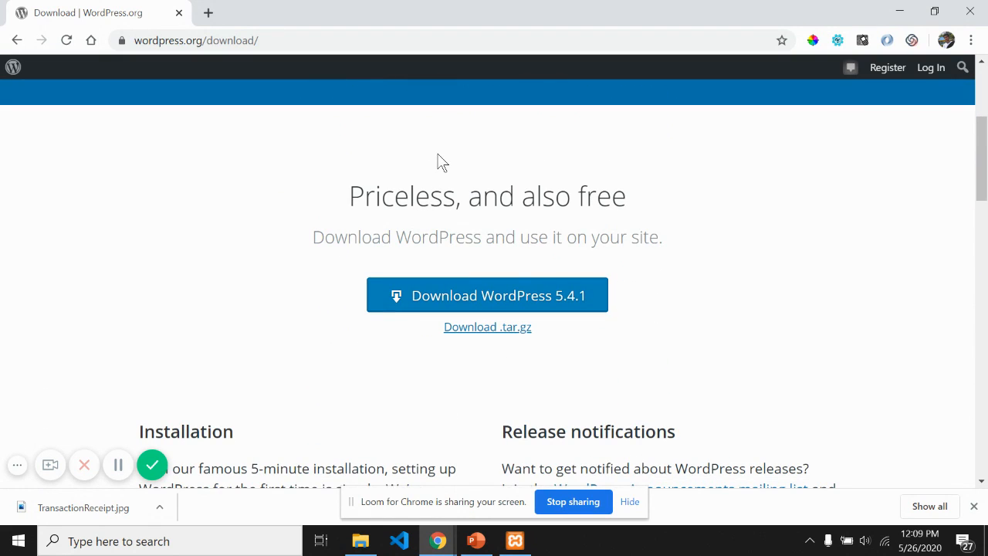
Step: Download wordpress-5.4.1.zip, dismiss the Hooray popup, and open the zip's download options
click(483, 298)
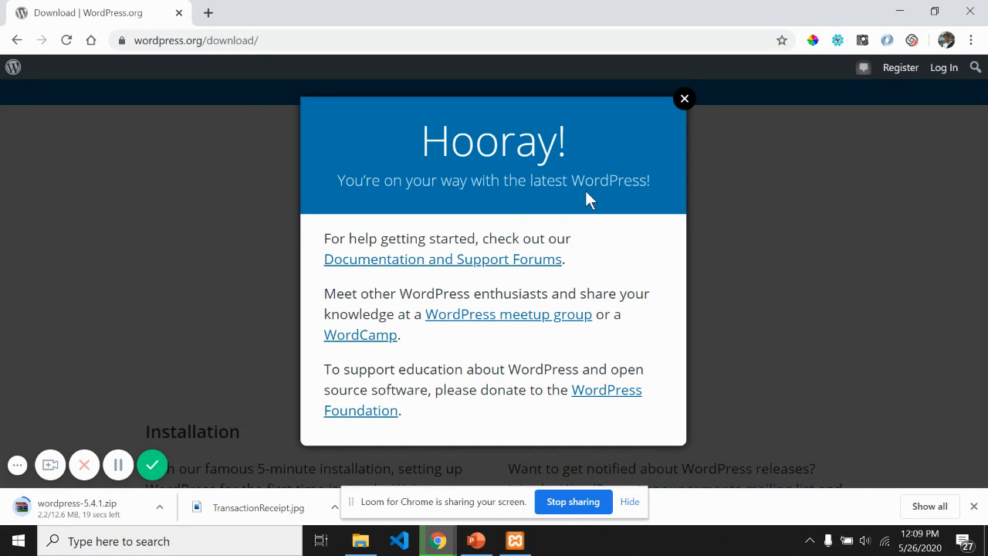
click(683, 99)
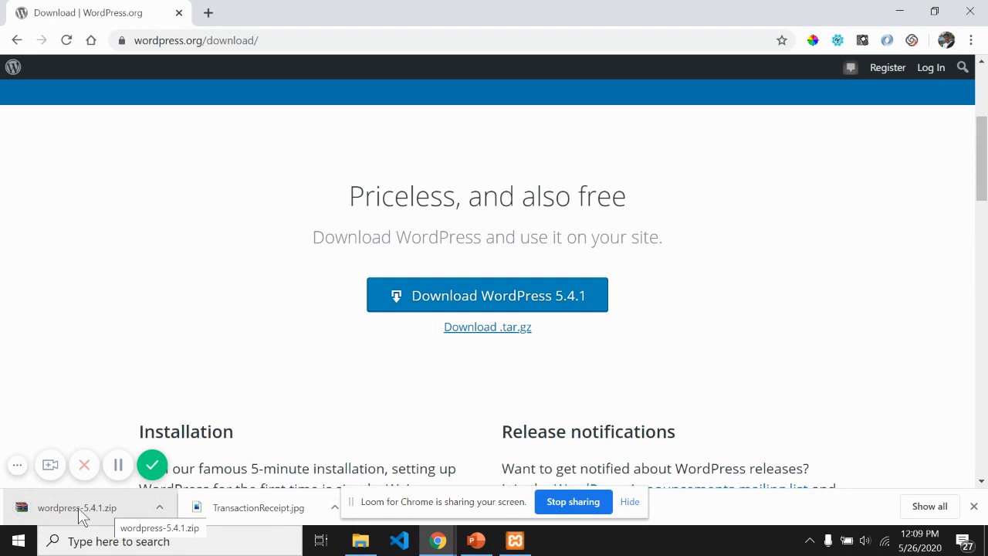
right_click(81, 516)
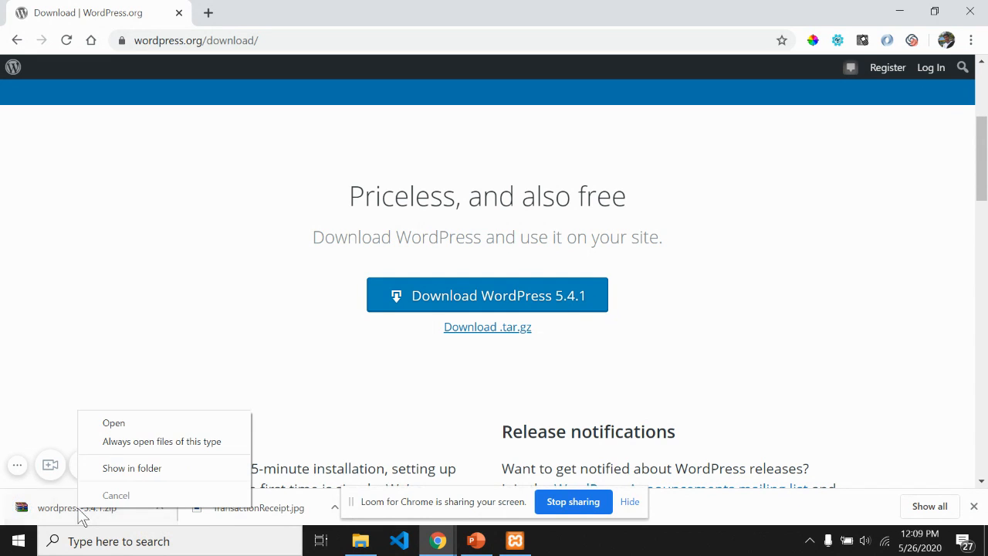
Step: Copy wordpress-5.4.1.zip from its download folder and paste it into C:\xampp\htdocs
click(132, 468)
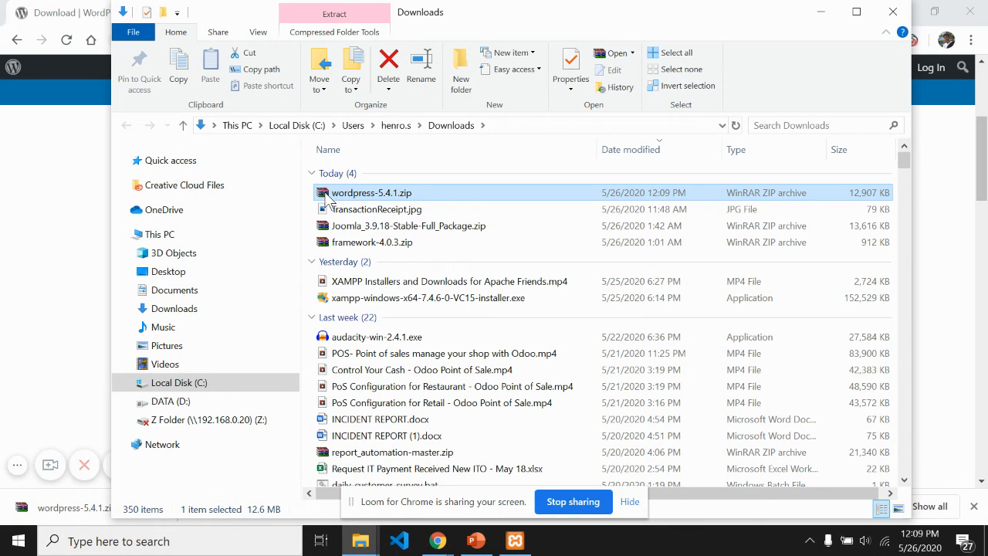
key(ctrl+c)
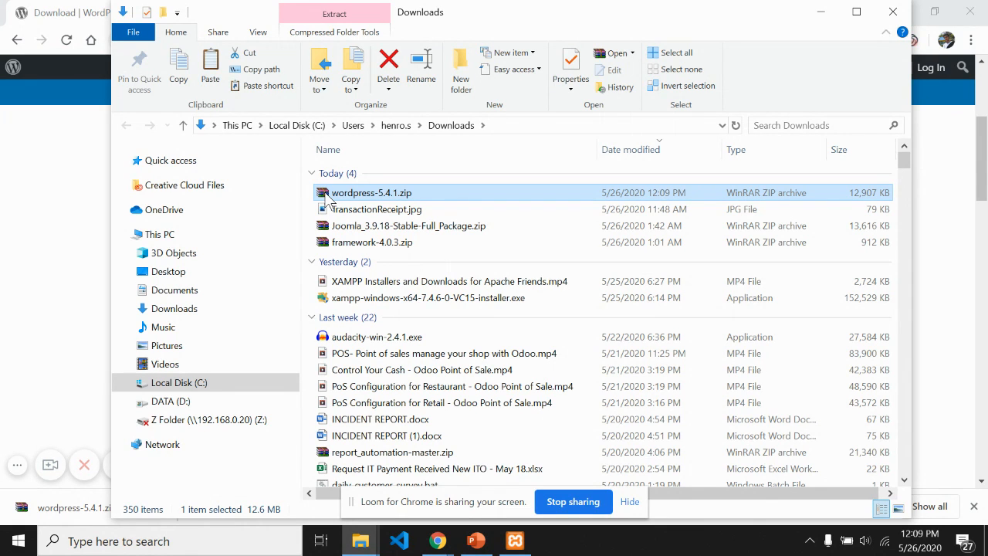
click(171, 383)
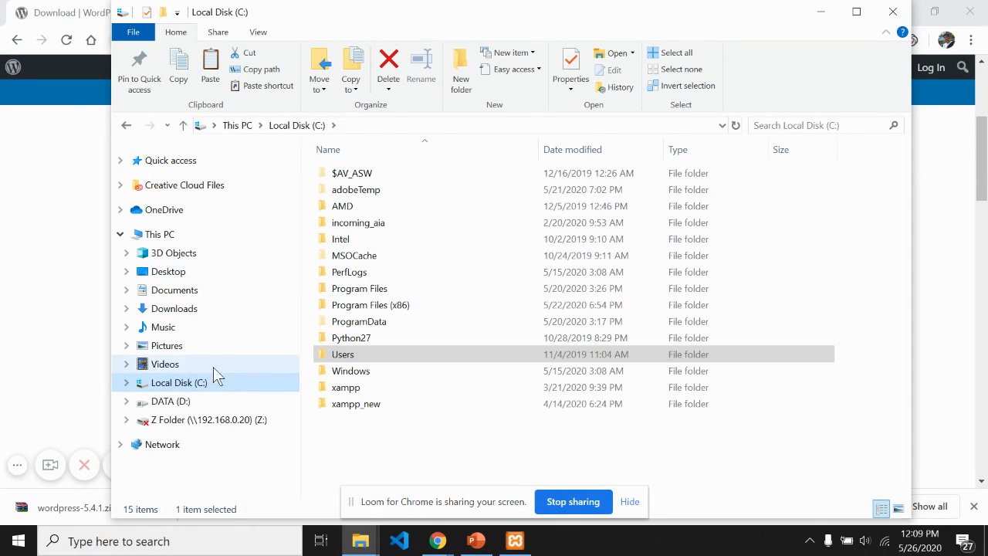
click(325, 392)
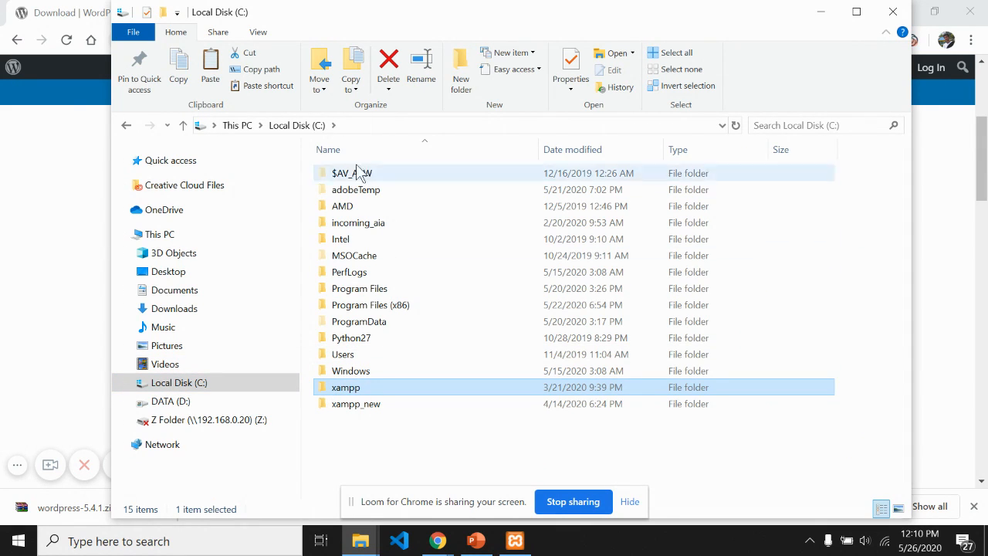
double_click(331, 389)
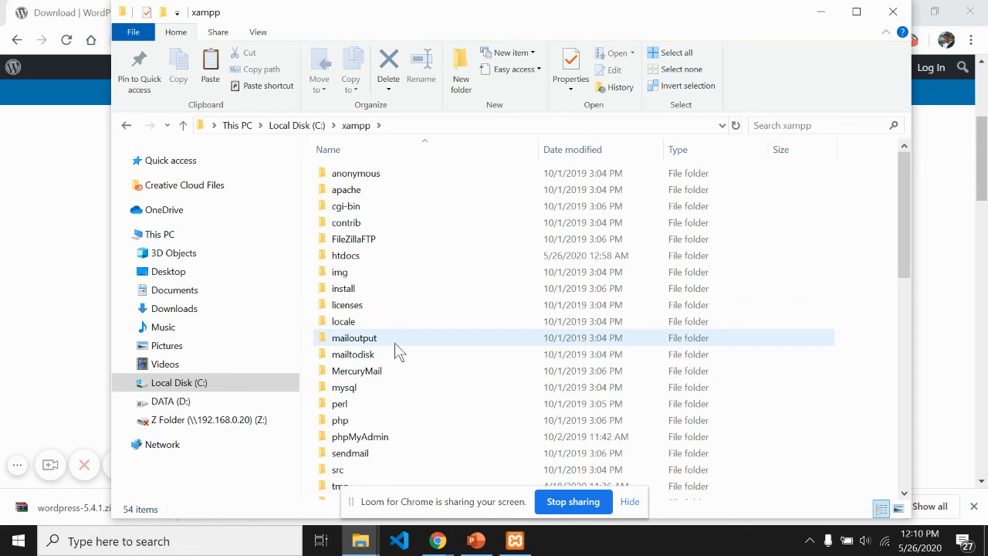
scroll(395, 348, down, 2)
scroll(453, 335, up, 2)
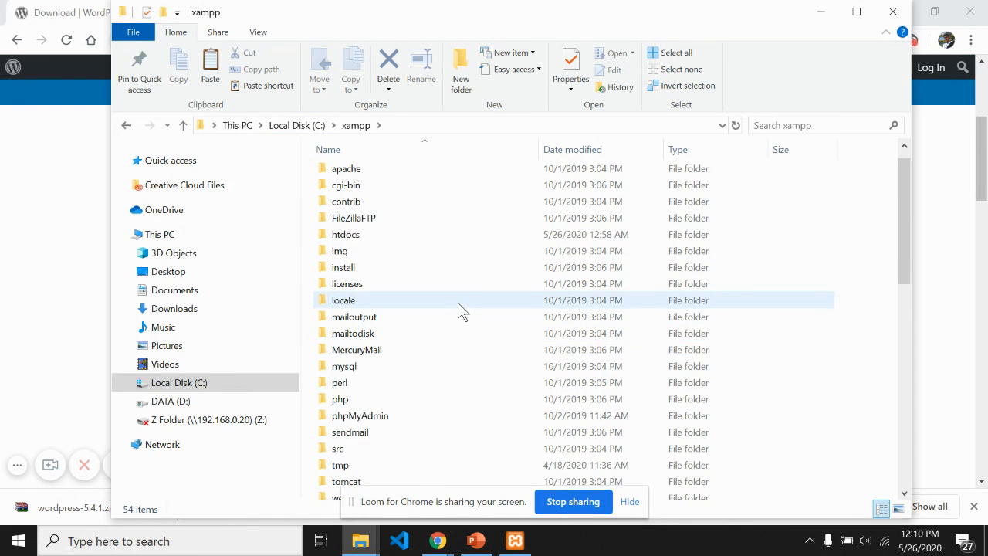
double_click(334, 234)
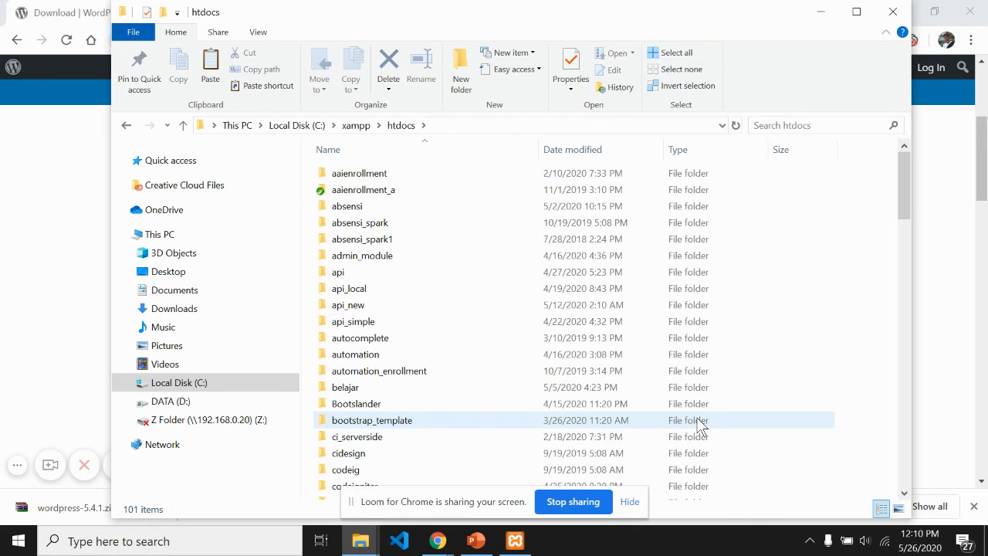
drag(905, 176, 926, 470)
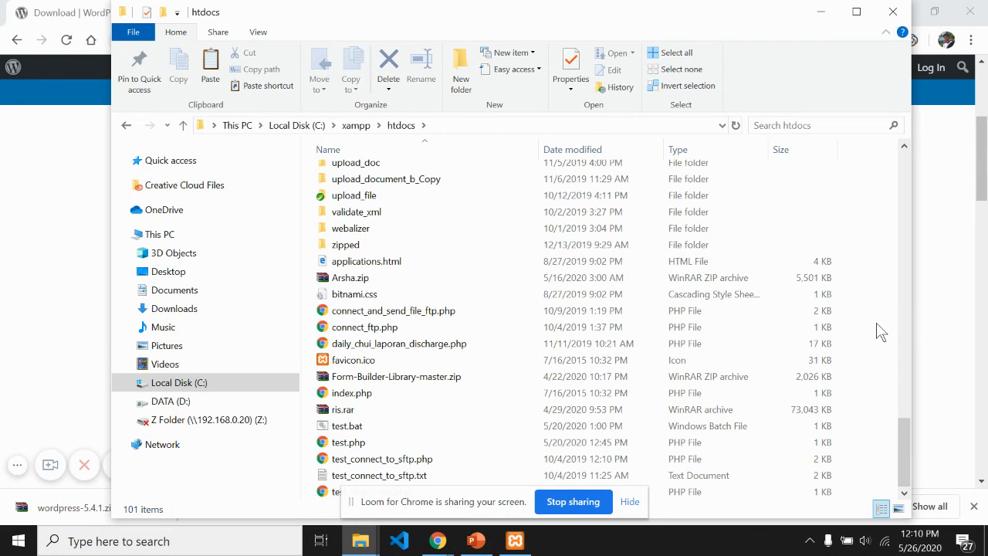
key(ctrl+v)
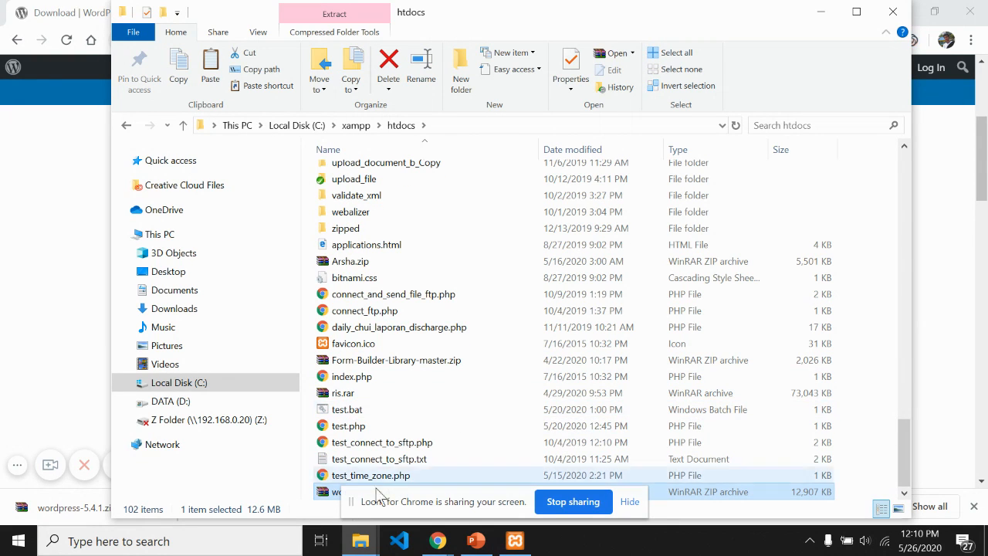
Step: Extract wordpress-5.4.1.zip directly into htdocs and check the resulting wordpress folder
right_click(321, 492)
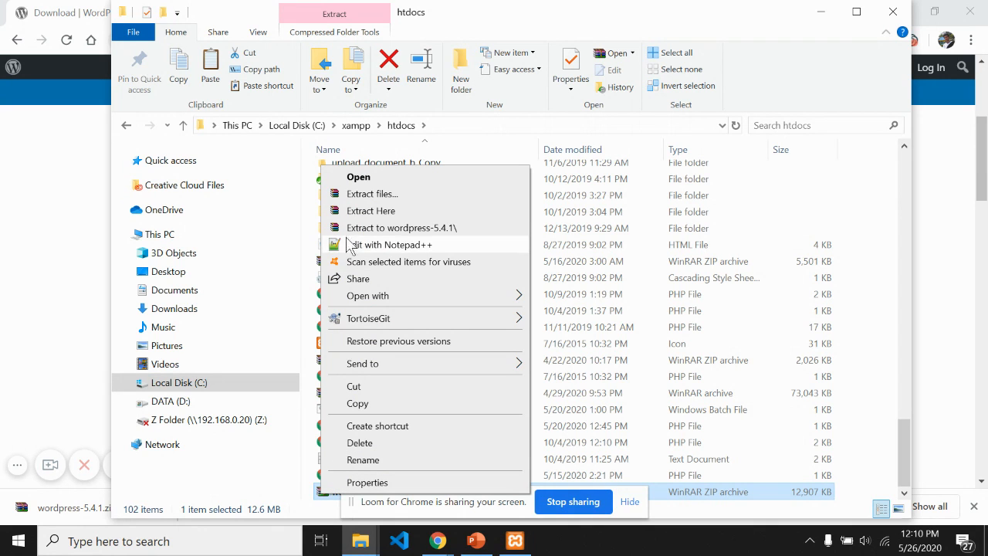
click(349, 212)
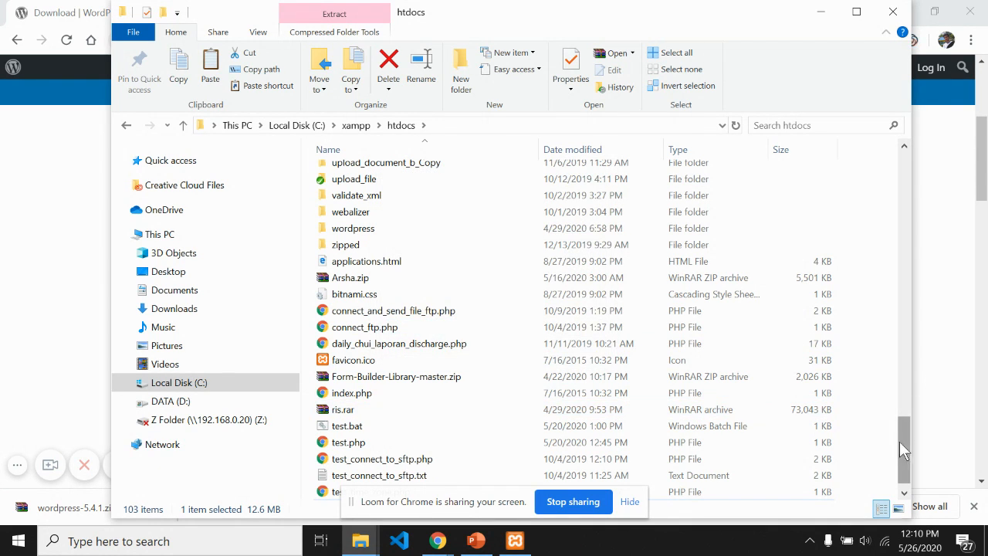
drag(902, 441, 889, 415)
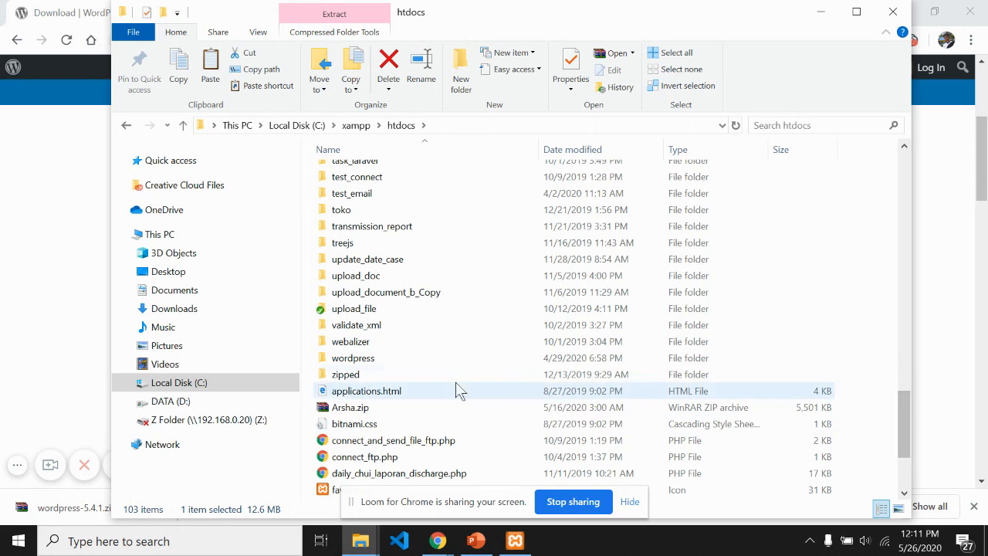
click(358, 359)
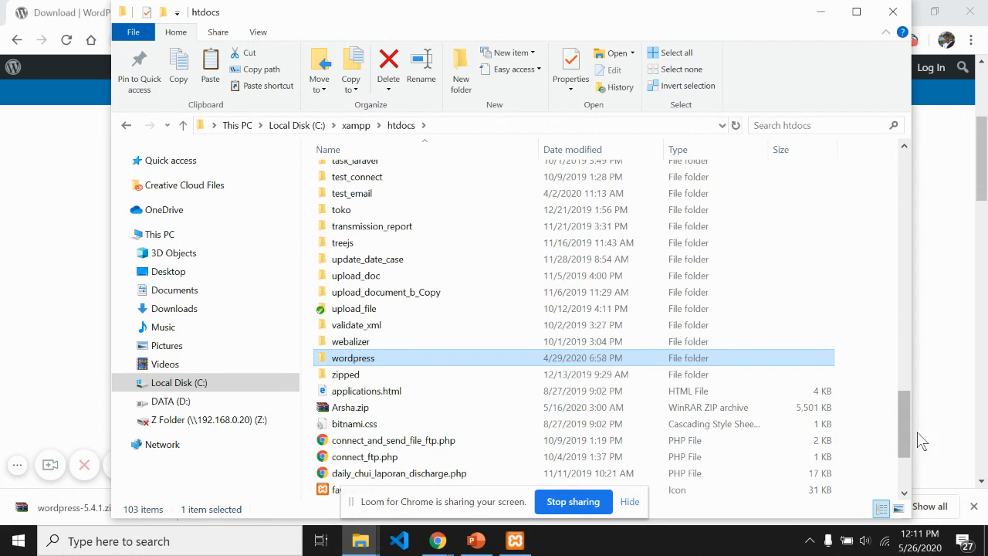
scroll(903, 408, down, 3)
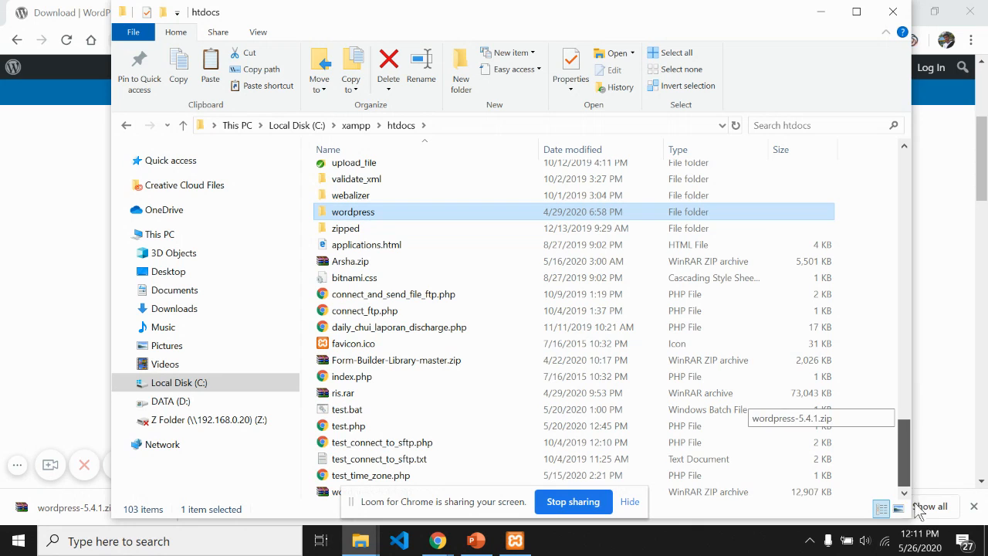
Step: Delete the wordpress-5.4.1.zip archive and select the extracted wordpress folder
click(326, 495)
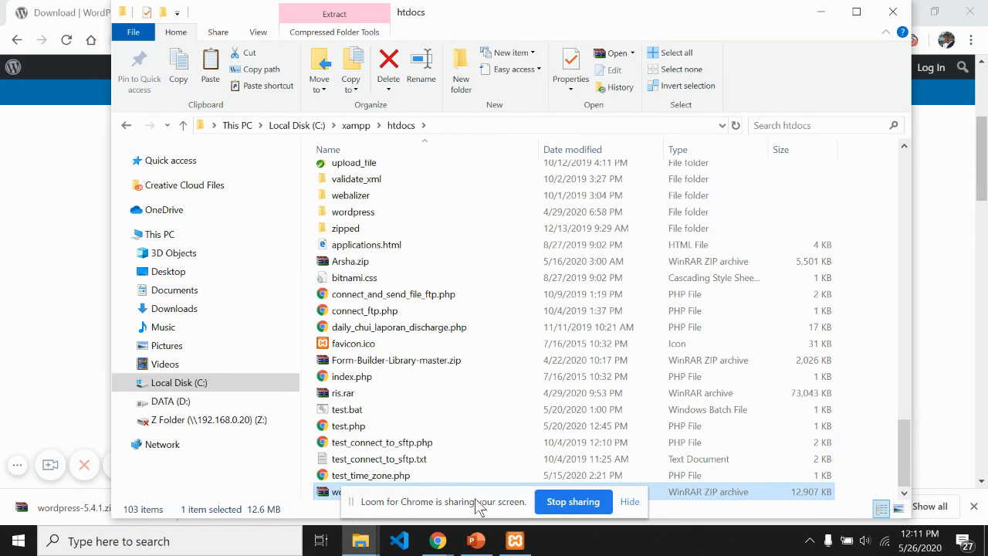
drag(423, 506, 699, 516)
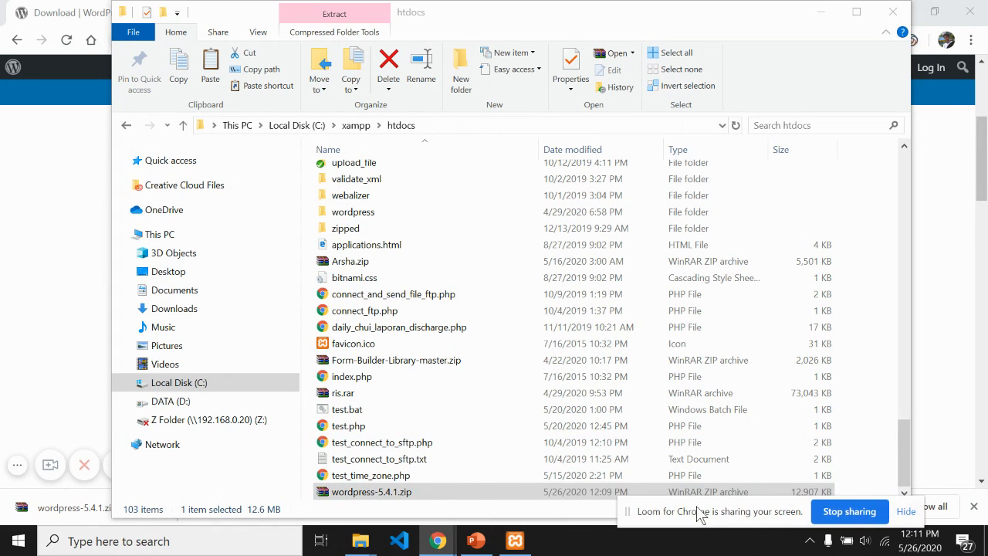
click(326, 498)
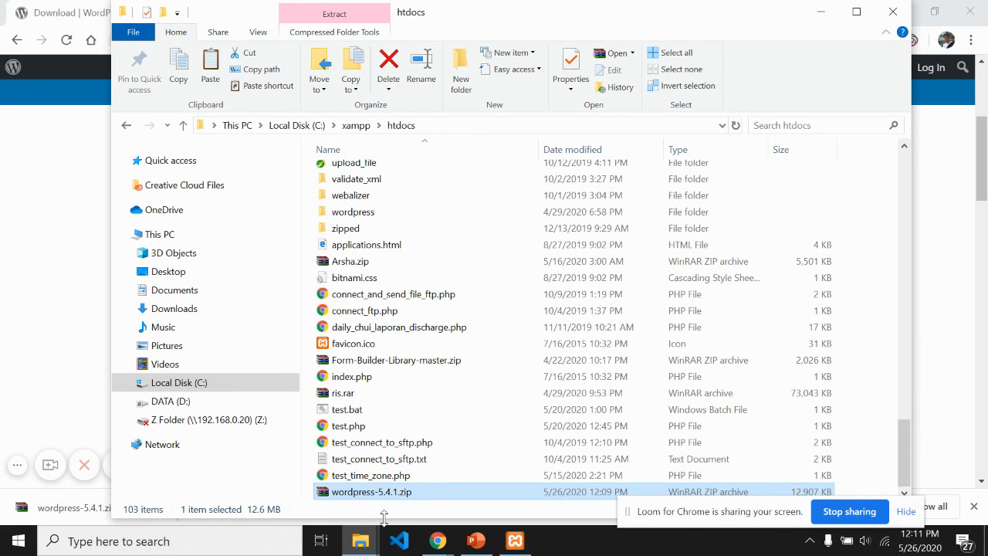
key(Delete)
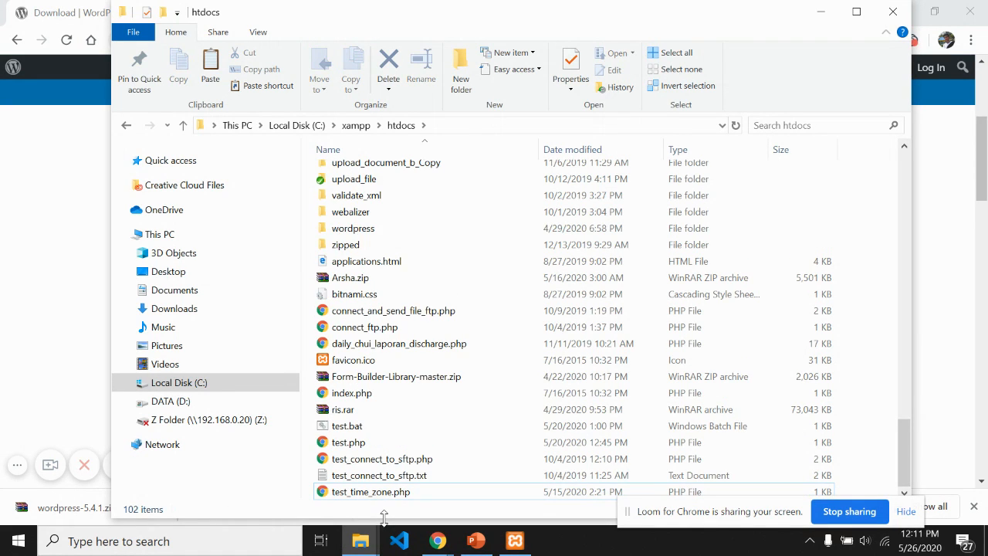
click(367, 230)
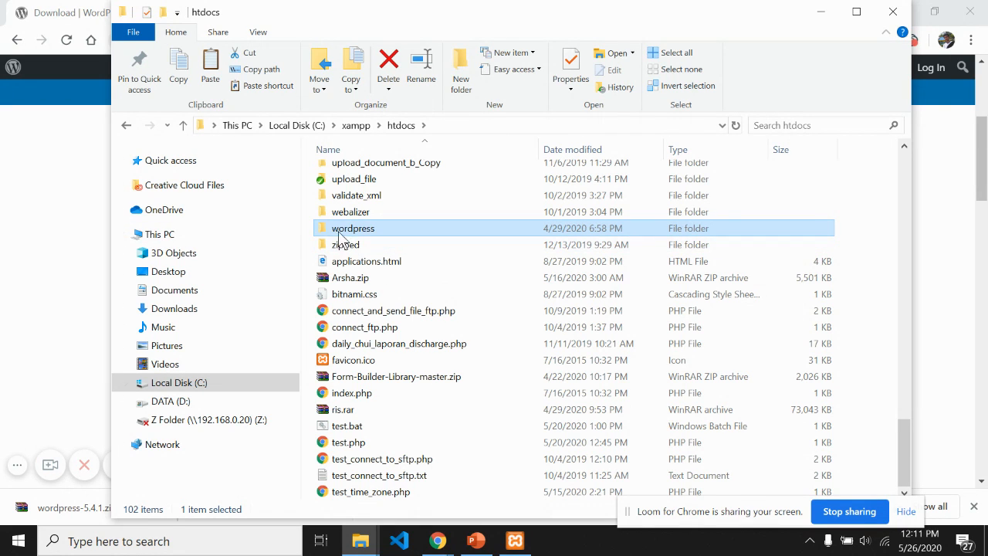
Step: Load localhost/wordpress in a new Chrome tab to start the WordPress installer's language page
click(39, 242)
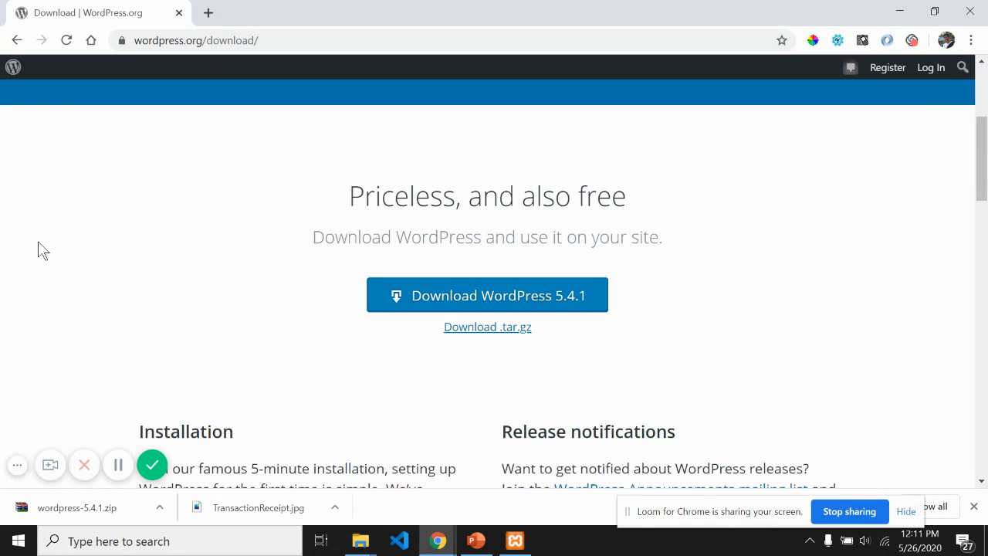
click(208, 13)
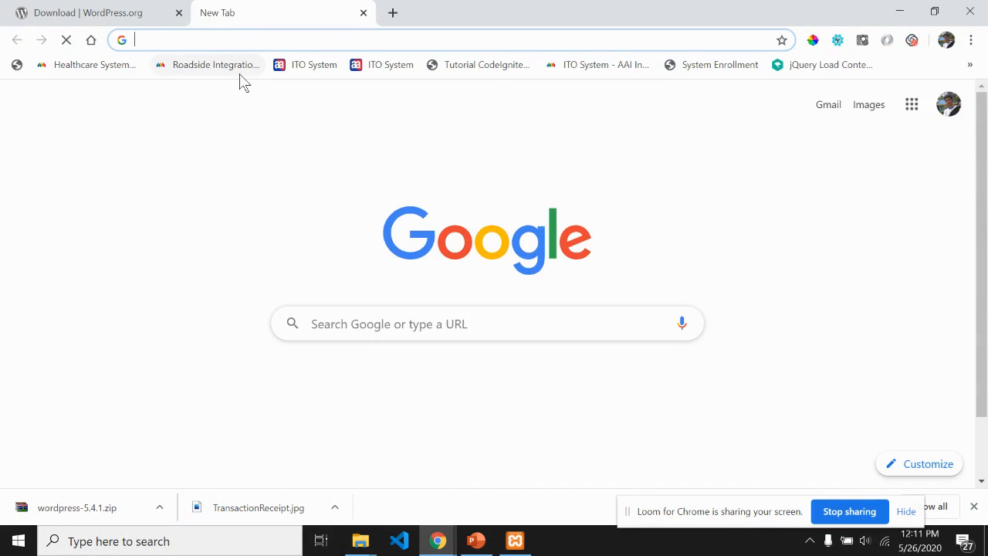
text(lo)
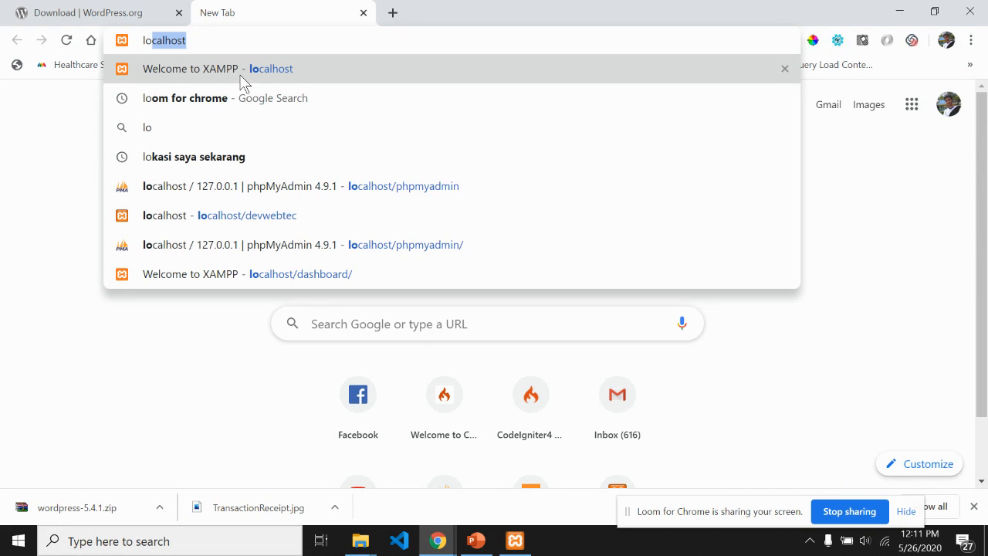
text(c)
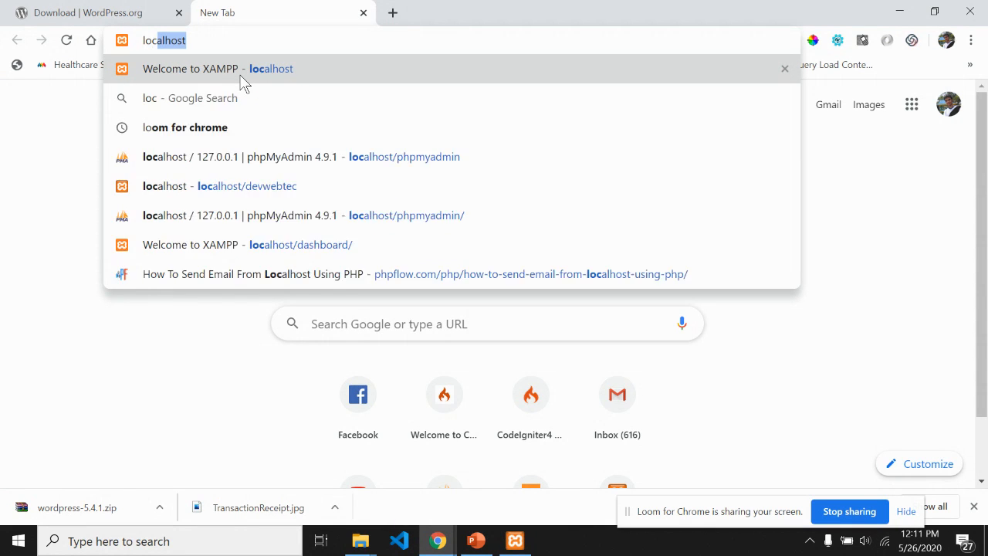
text(alhost/wor)
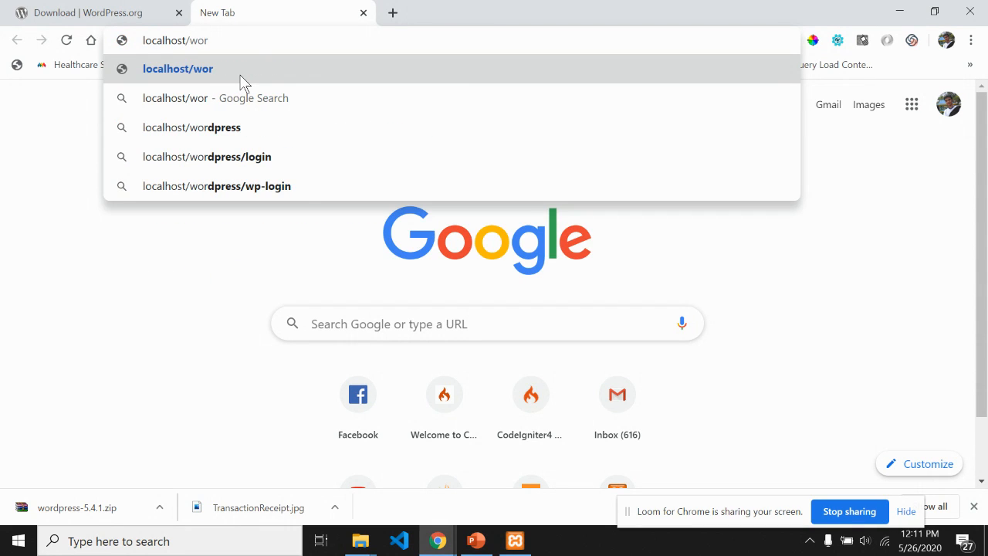
text(dpres)
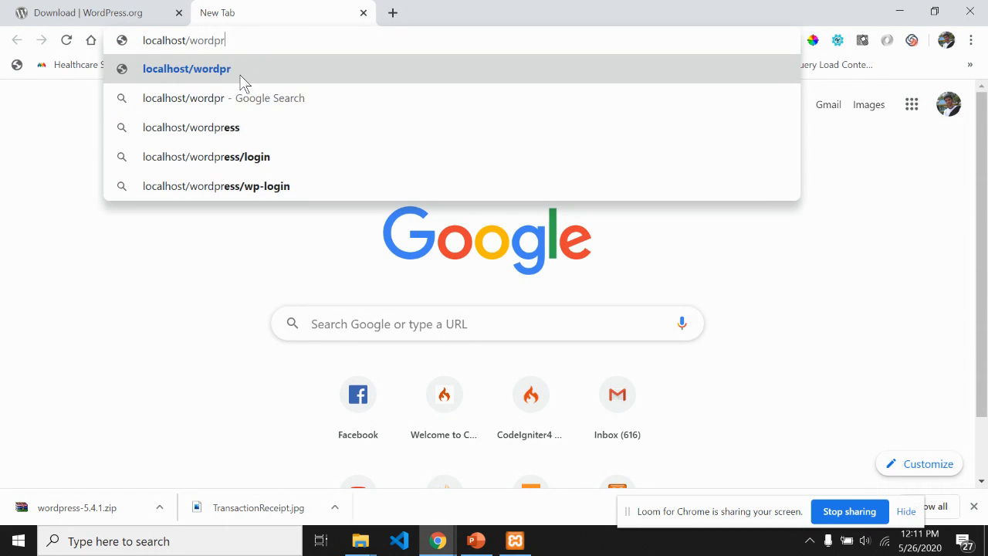
text(s)
key(Return)
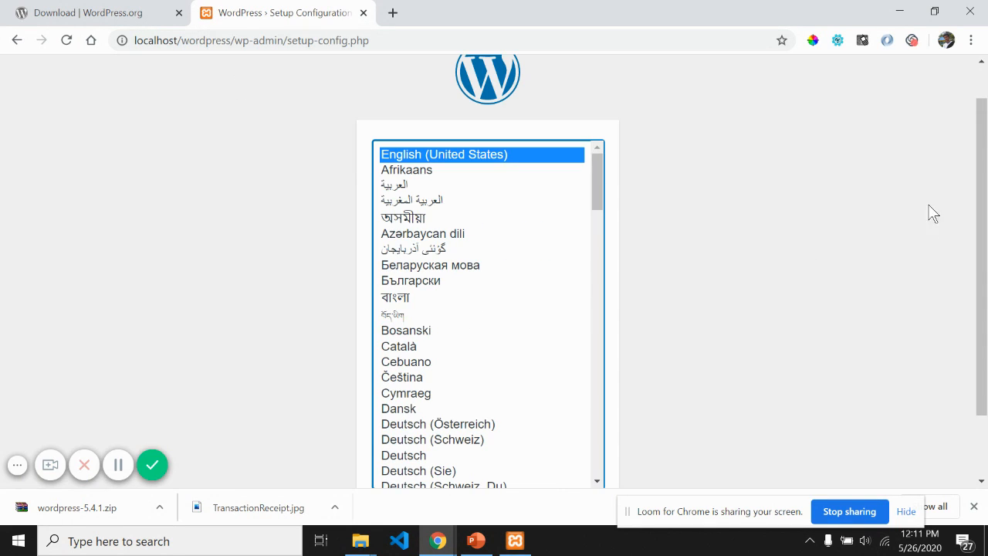
drag(979, 162, 983, 244)
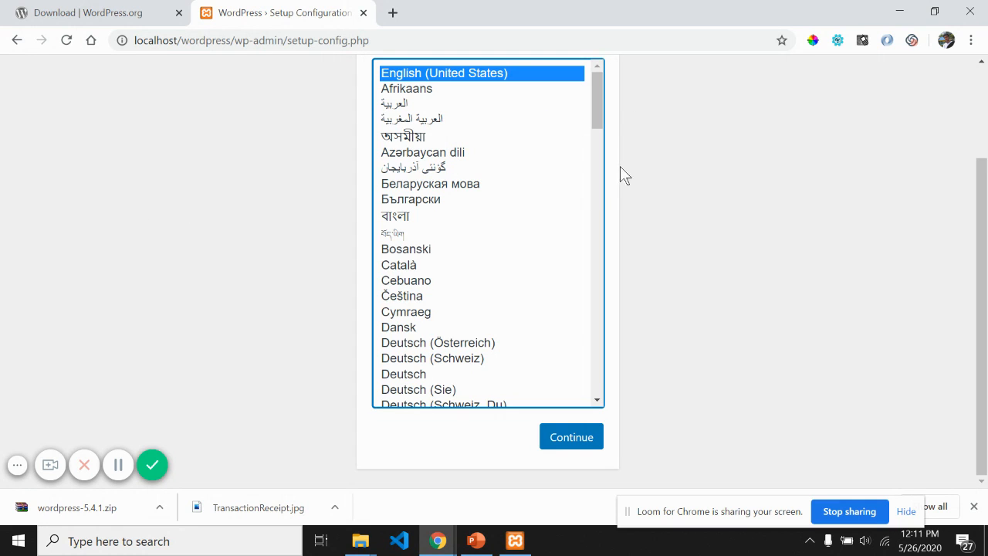
mouse_move(598, 95)
mouse_down()
mouse_move(618, 379)
mouse_move(599, 238)
mouse_move(597, 92)
mouse_up()
scroll(424, 122, up, 1)
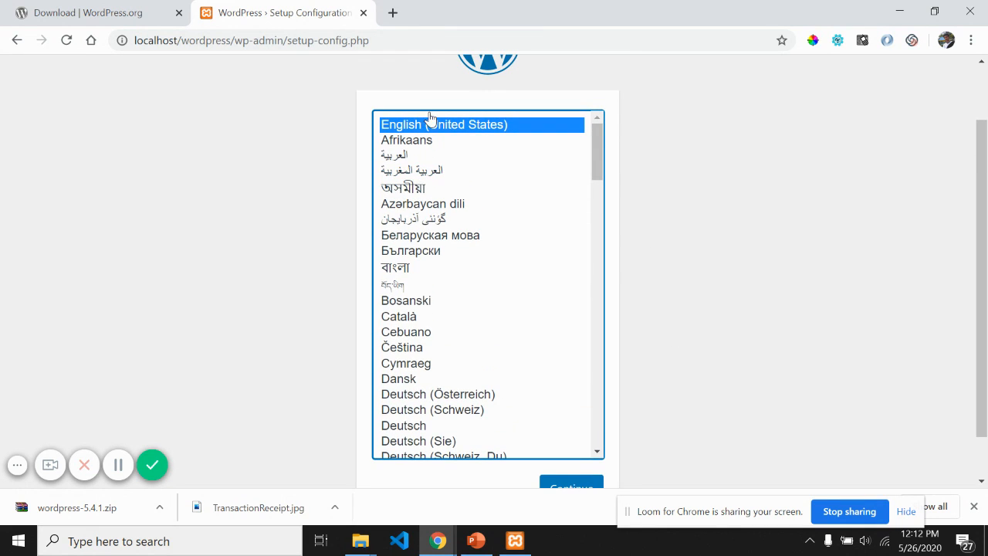
scroll(721, 403, down, 1)
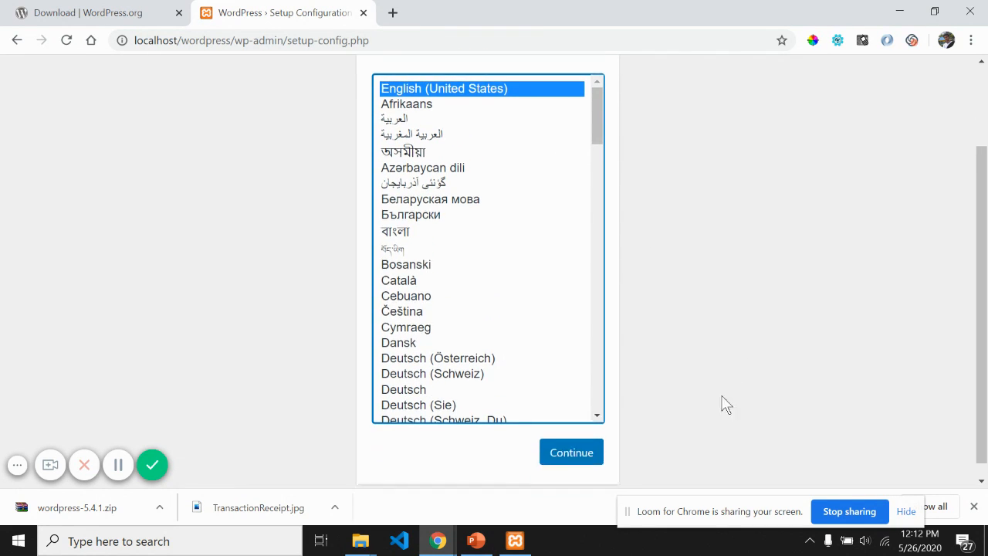
Step: Continue with English (United States) and review the required database name and host fields
click(568, 446)
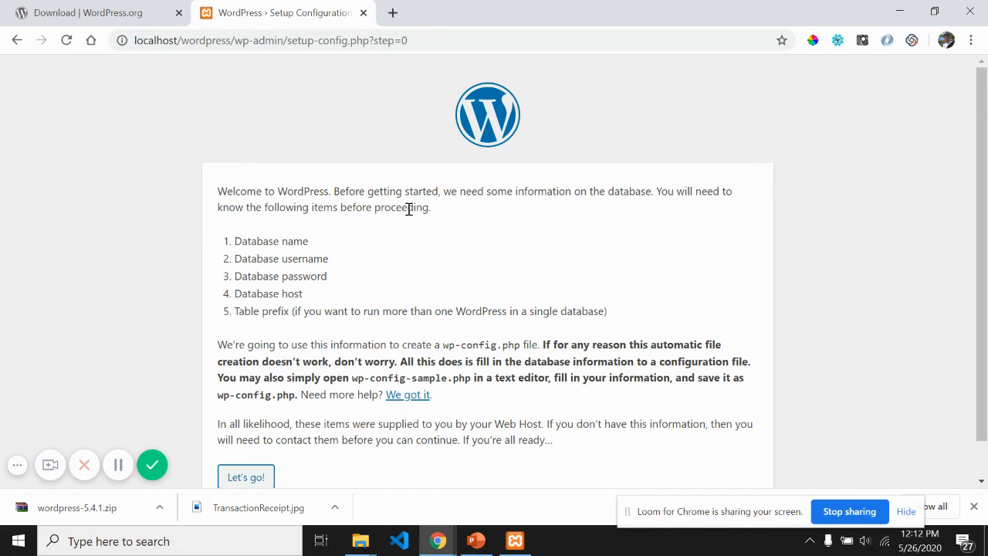
scroll(922, 274, down, 1)
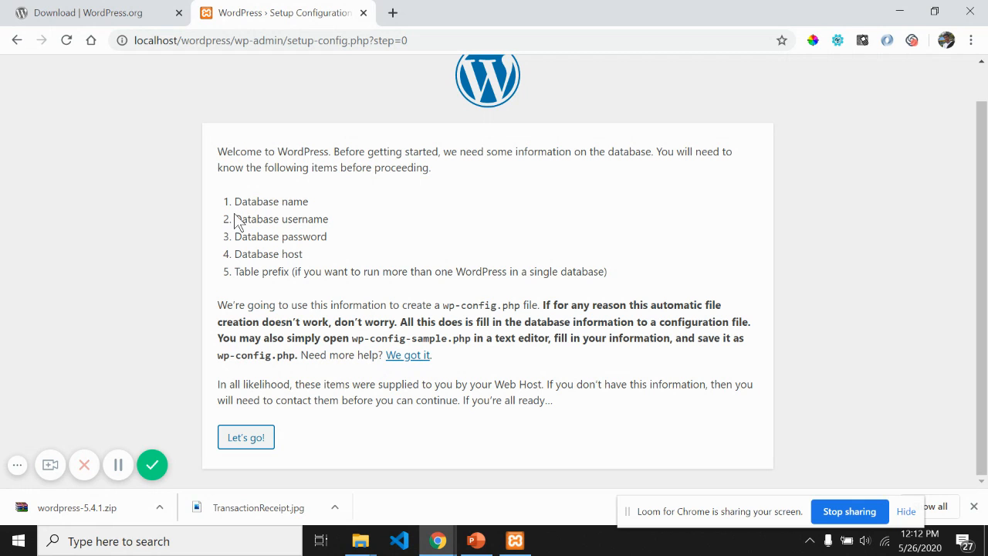
drag(290, 200, 227, 217)
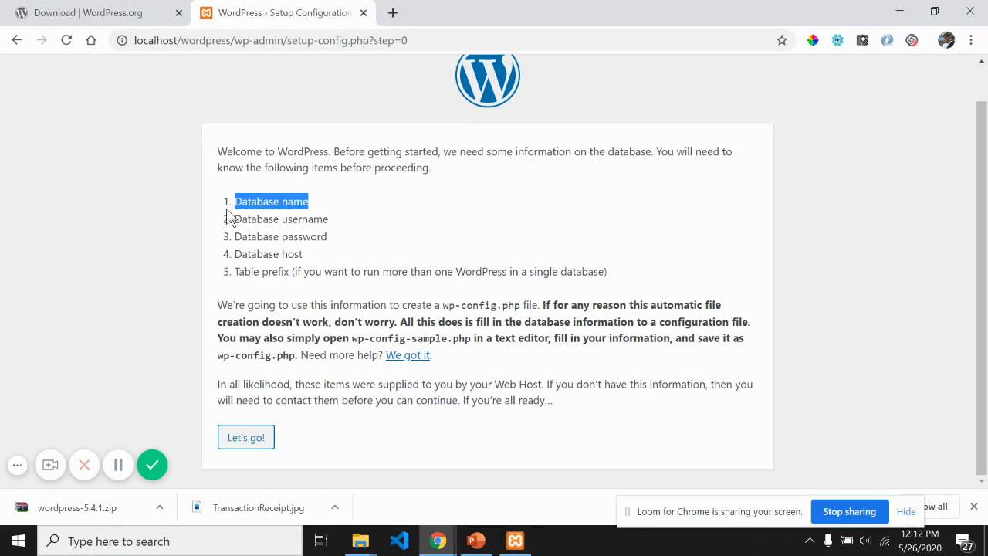
click(316, 221)
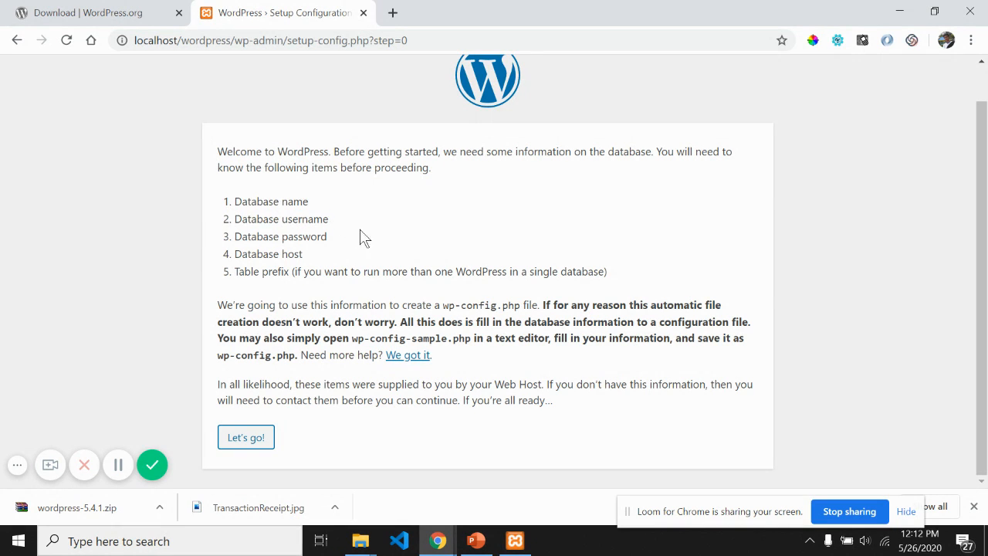
drag(326, 259, 235, 262)
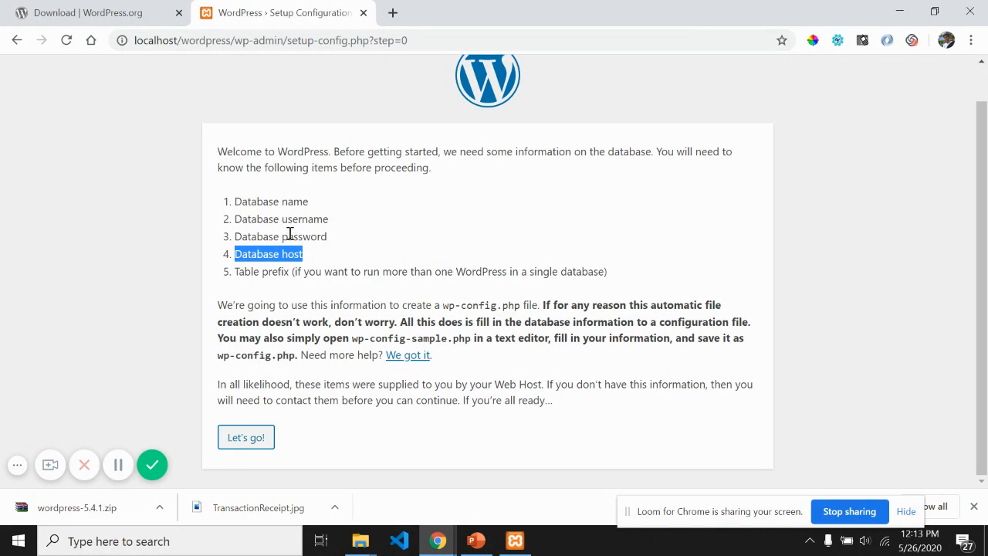
drag(310, 201, 222, 206)
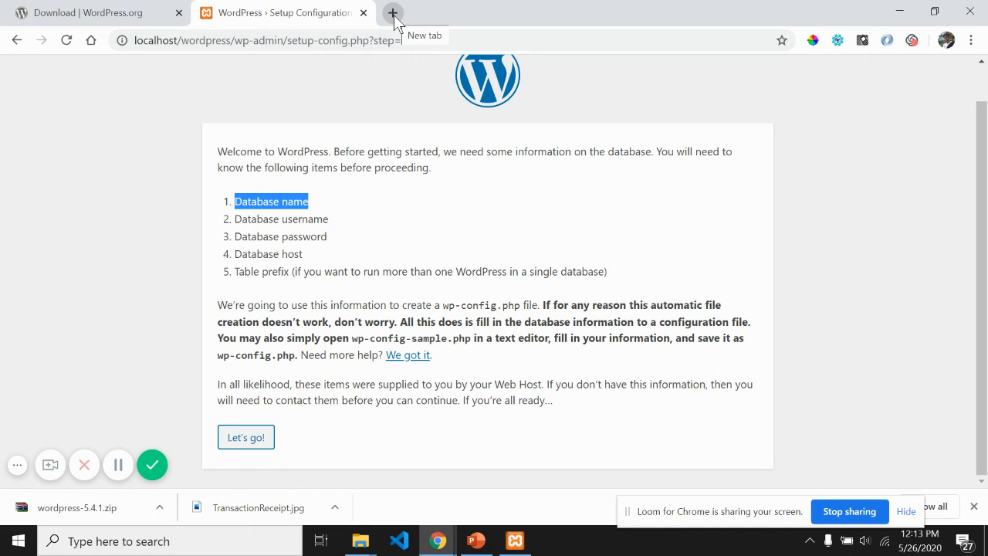
Step: Confirm Apache and MySQL are running in XAMPP, then load localhost/phpmyadmin in a new tab
click(515, 540)
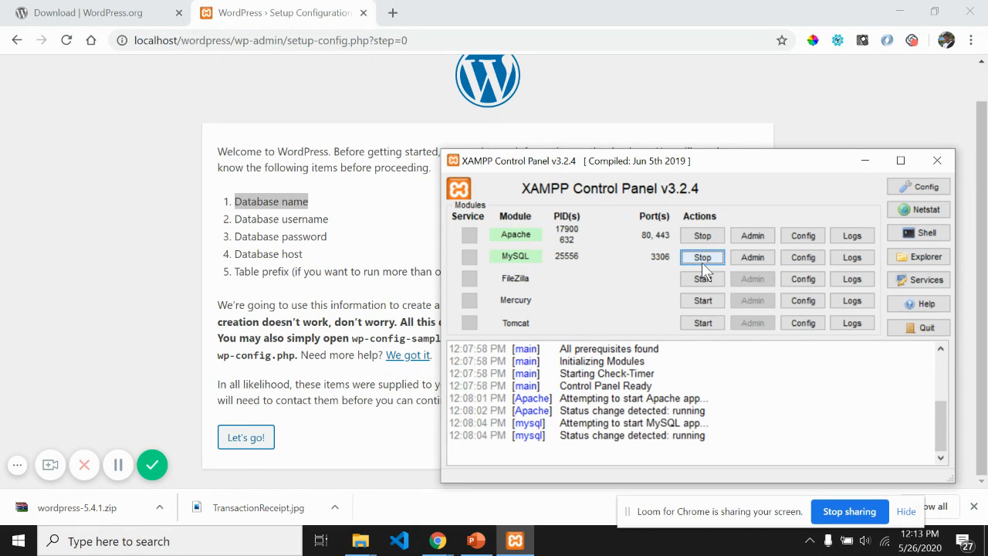
click(190, 269)
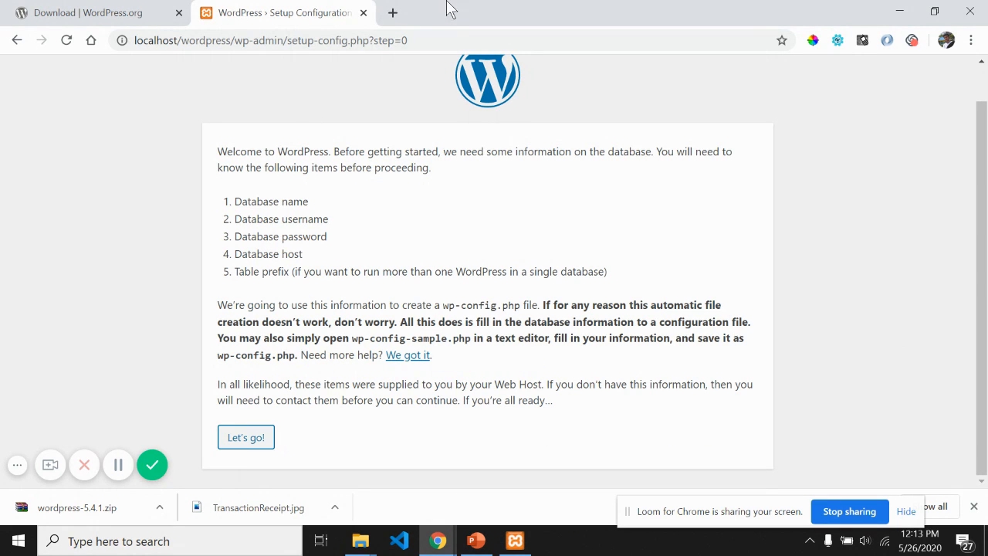
click(395, 16)
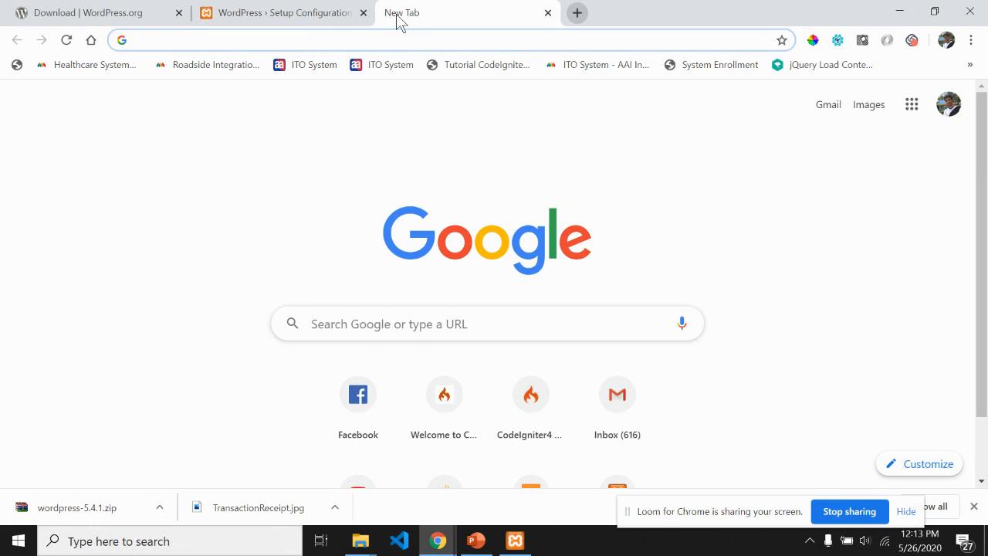
text(local)
text(hos)
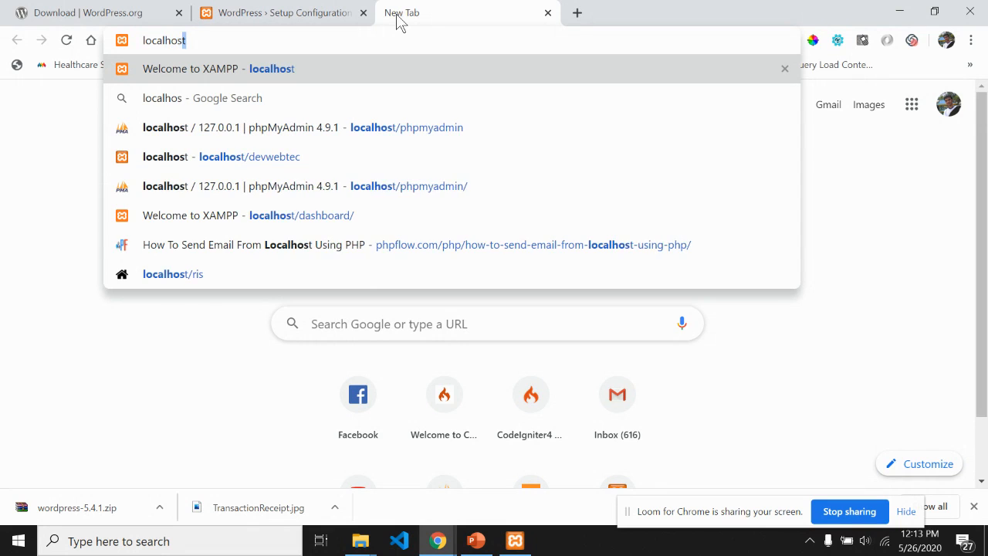
text(t/)
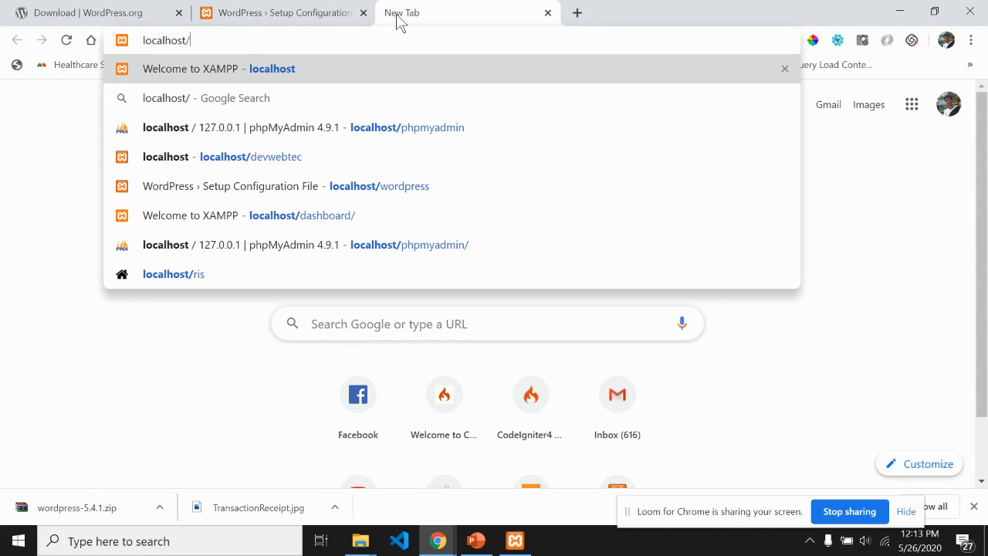
text(phpm)
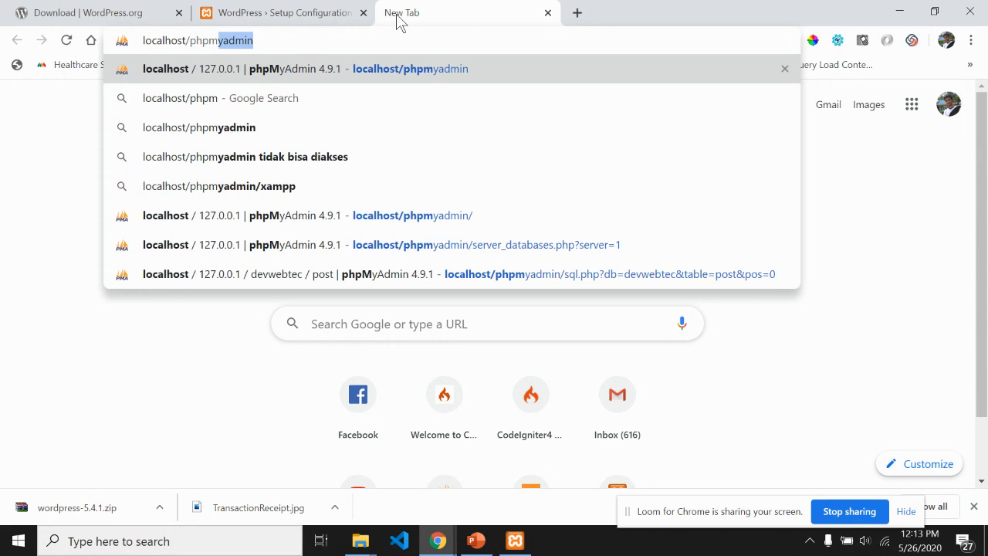
text(yadmin)
key(Return)
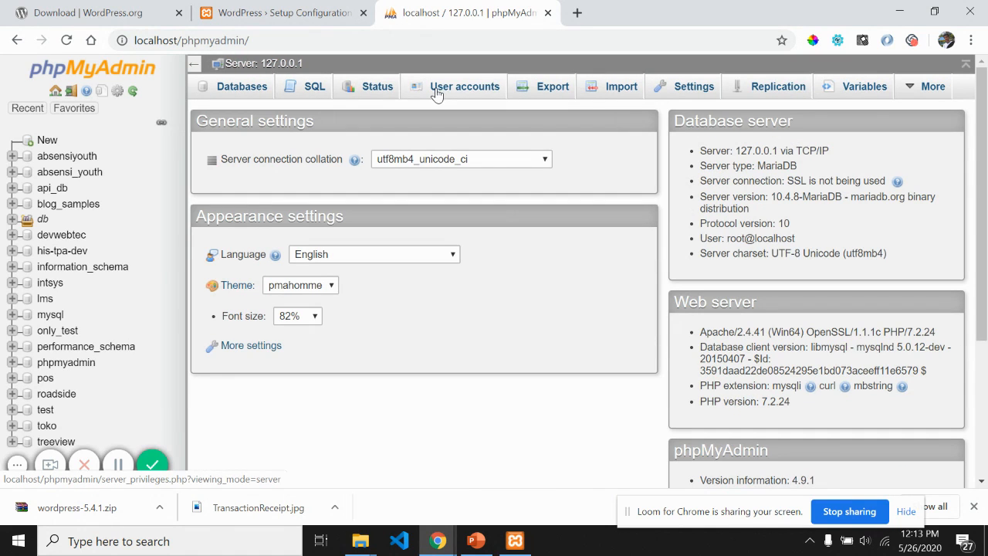
Step: Create a new phpMyAdmin database named wordpress
scroll(69, 220, down, 2)
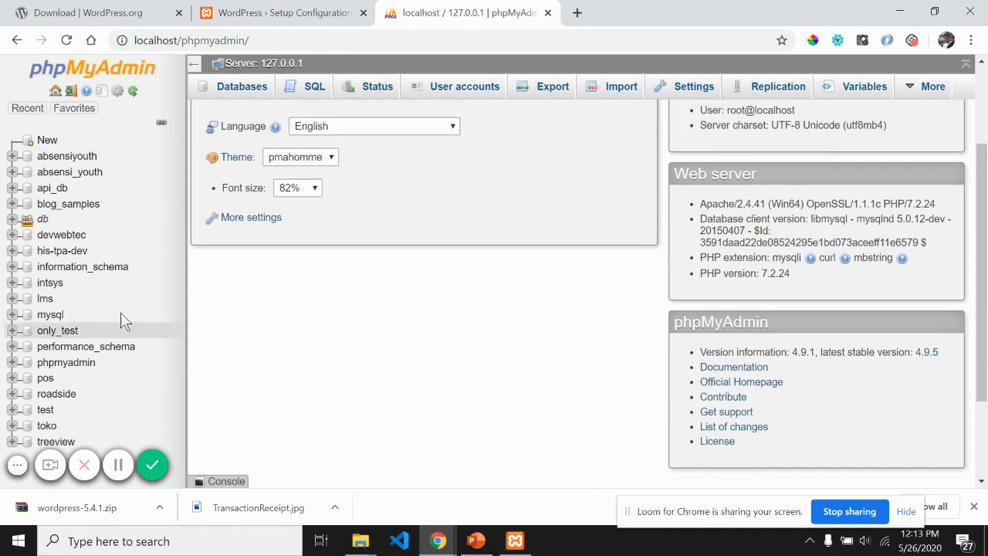
scroll(135, 335, up, 2)
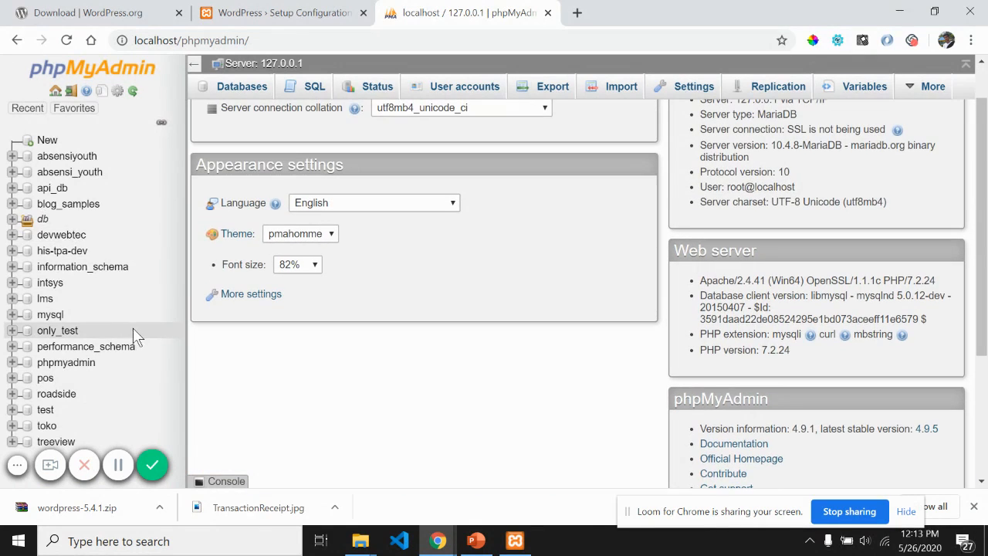
click(48, 141)
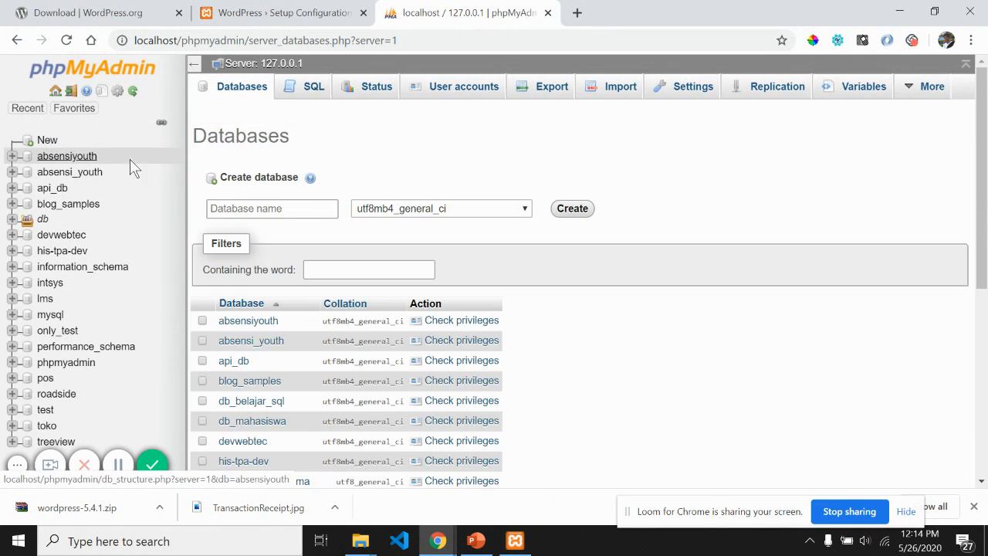
click(290, 210)
text(wordpress)
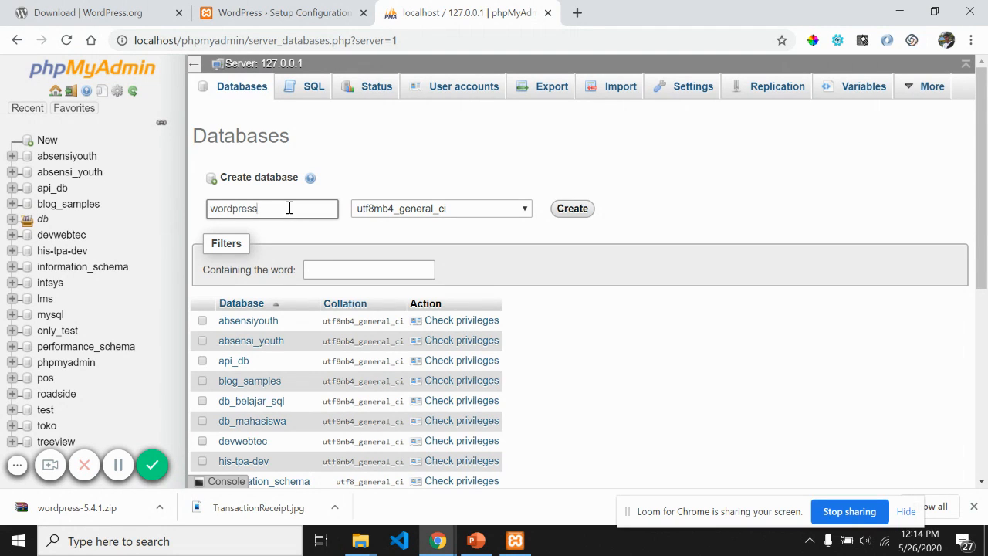
double_click(300, 208)
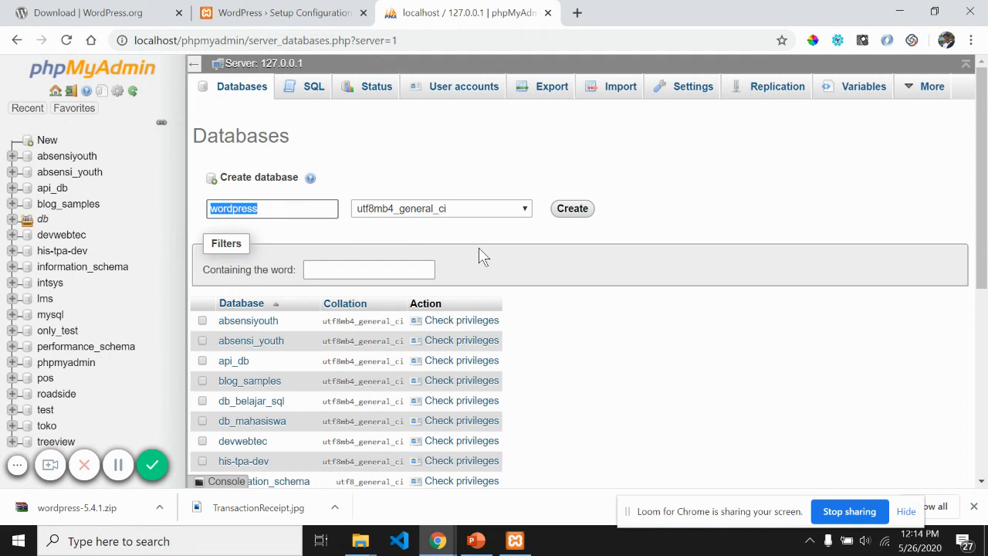
click(569, 209)
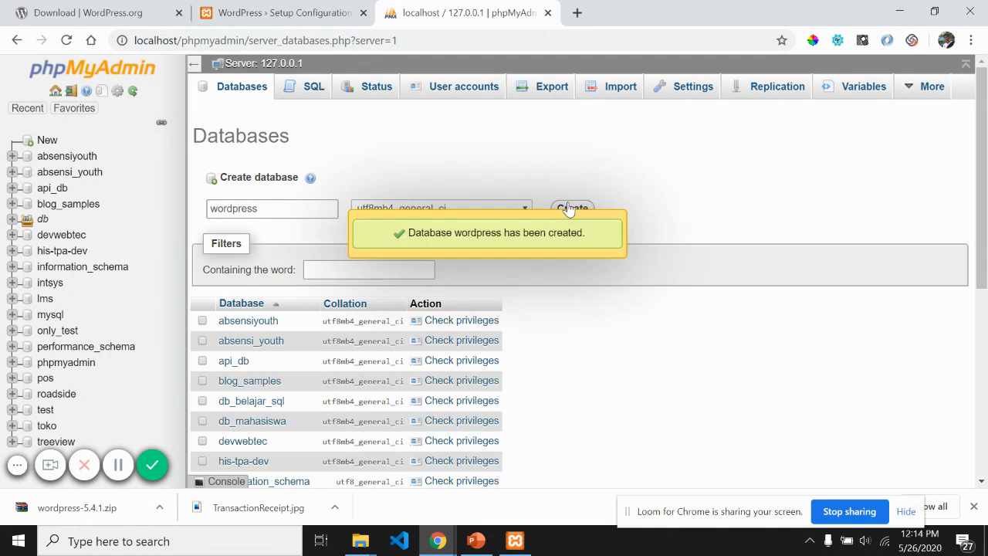
click(400, 358)
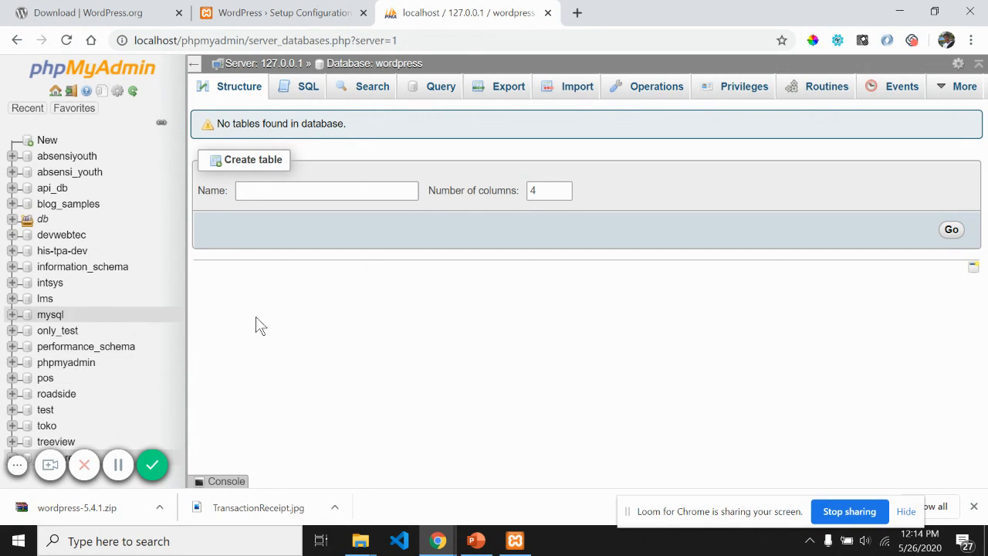
Step: Open the wordpress database from the sidebar to confirm it has no tables
click(17, 465)
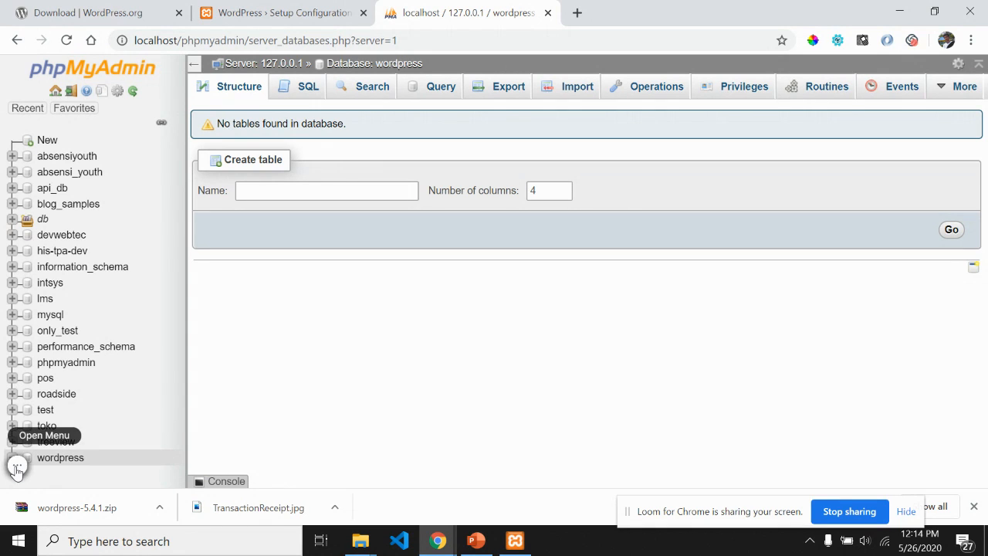
click(72, 459)
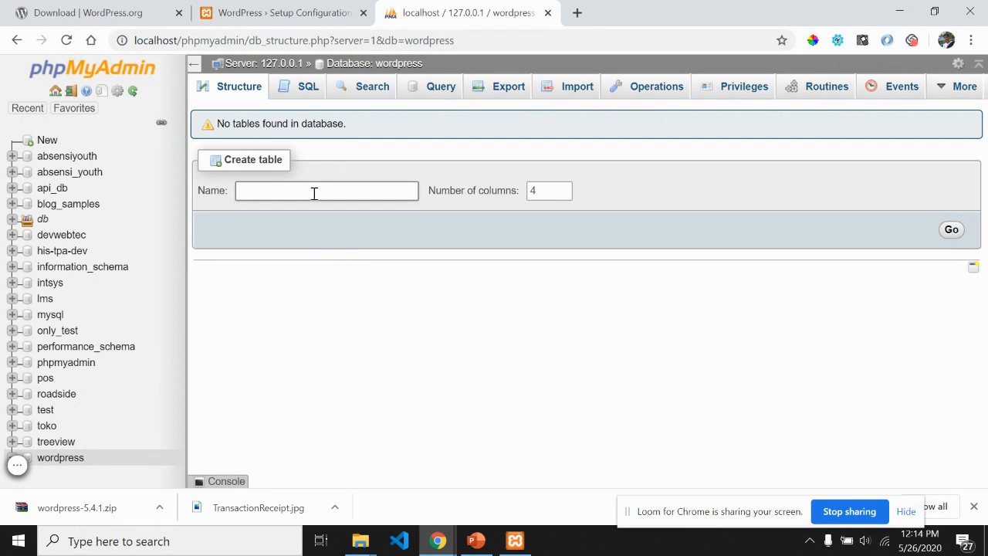
click(279, 11)
click(486, 11)
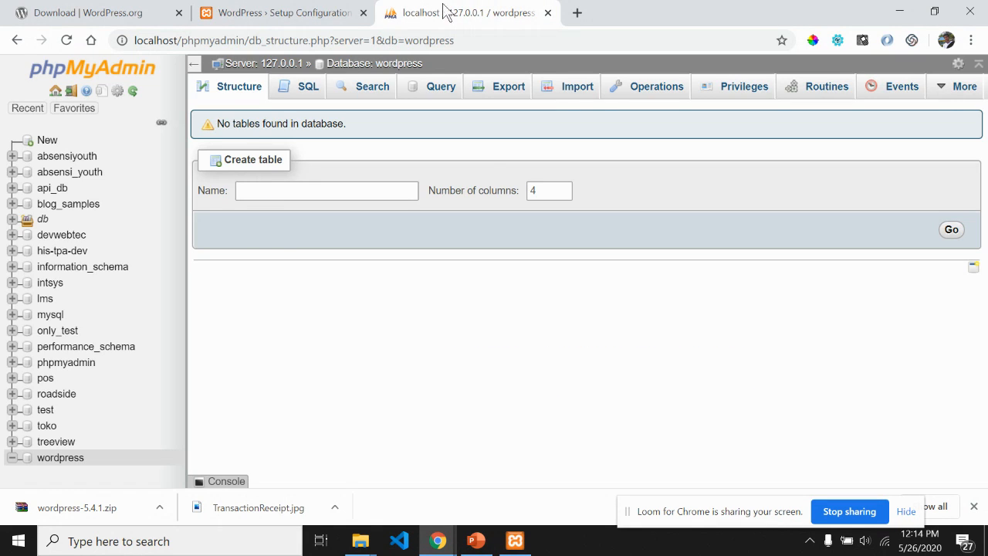
click(259, 11)
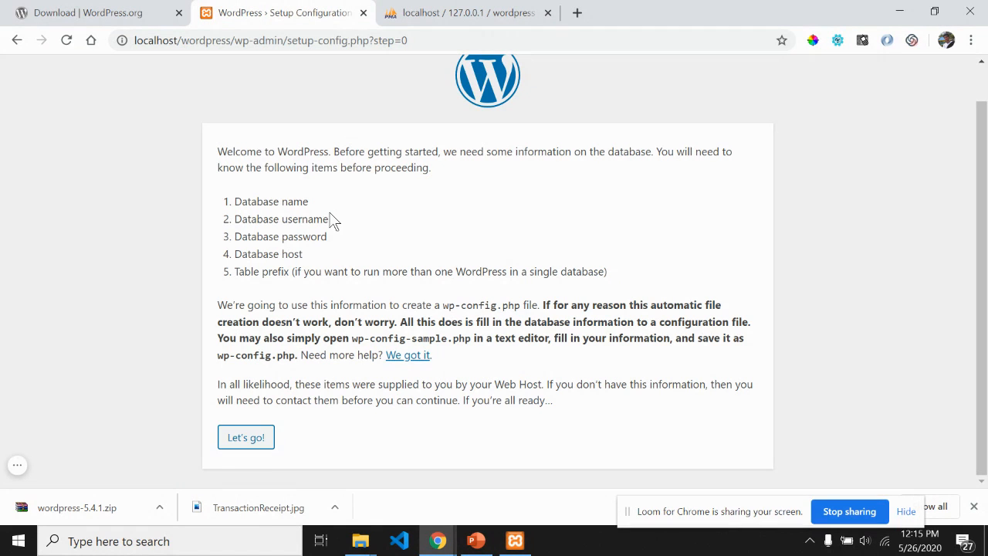
drag(328, 219, 231, 220)
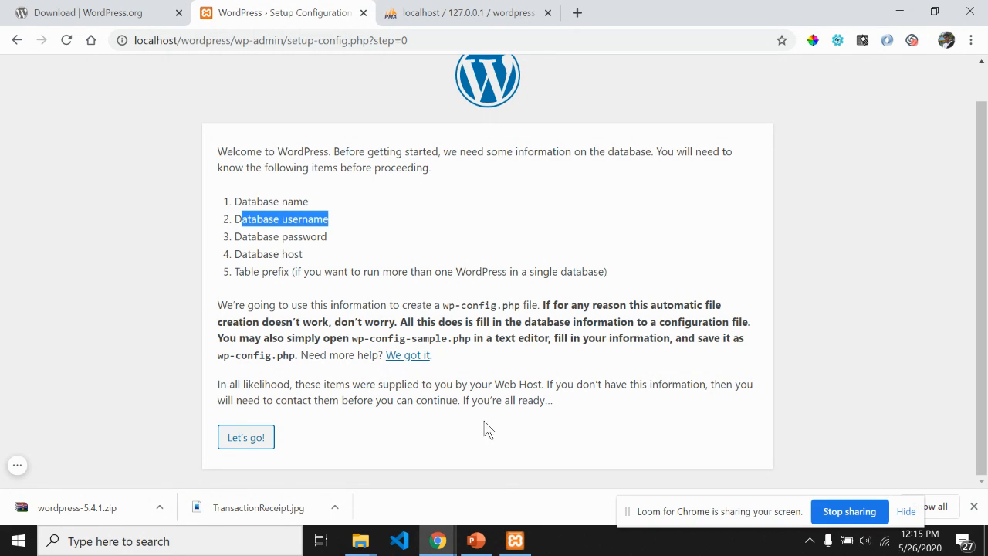
click(515, 540)
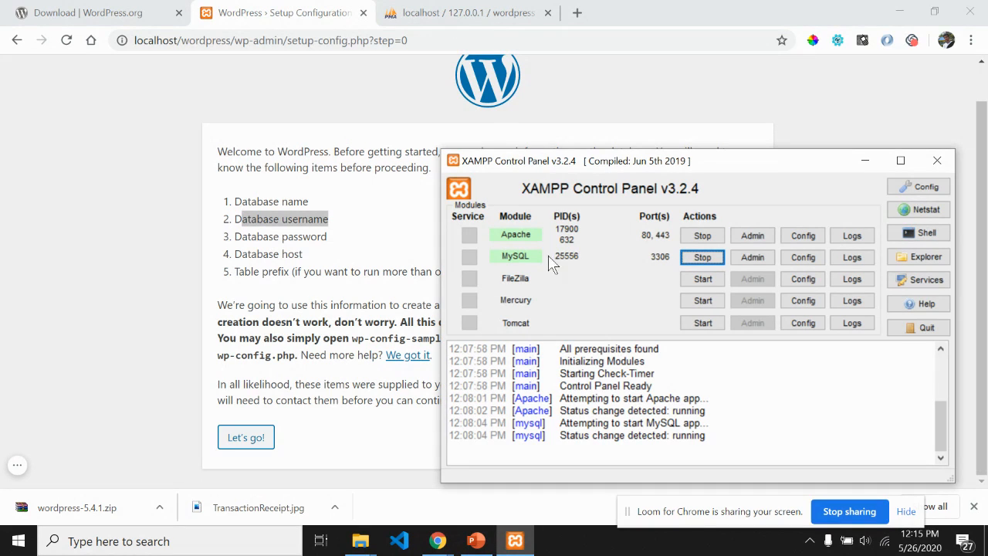
click(422, 22)
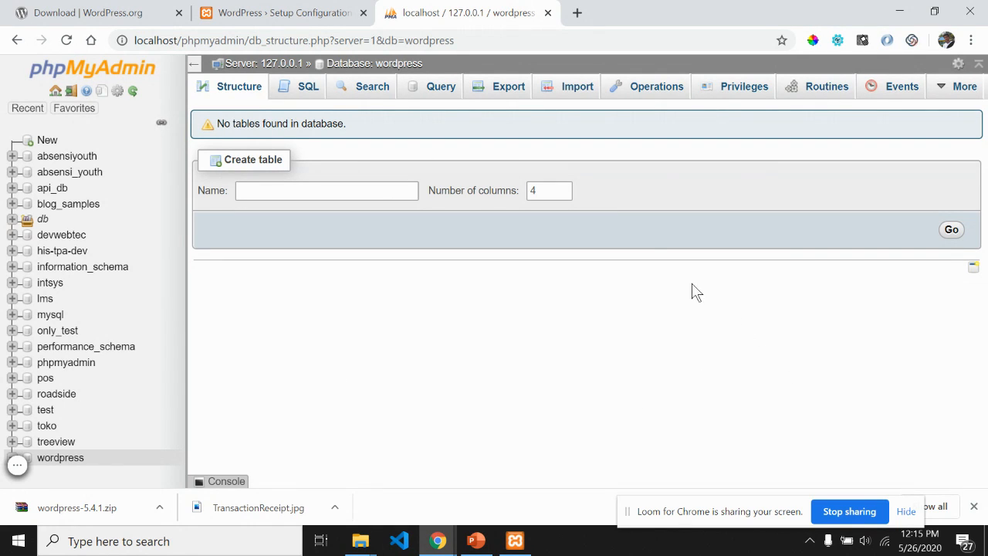
click(294, 12)
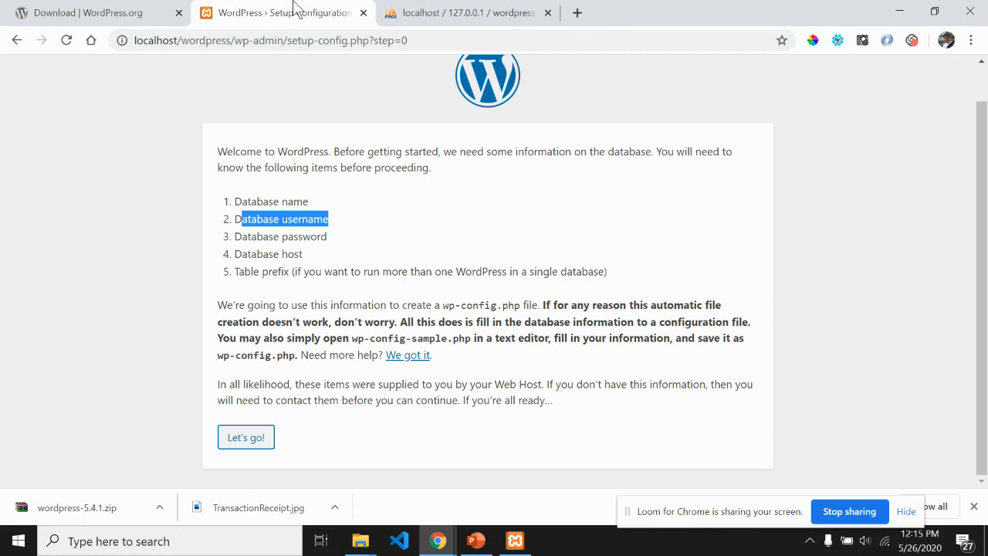
click(329, 246)
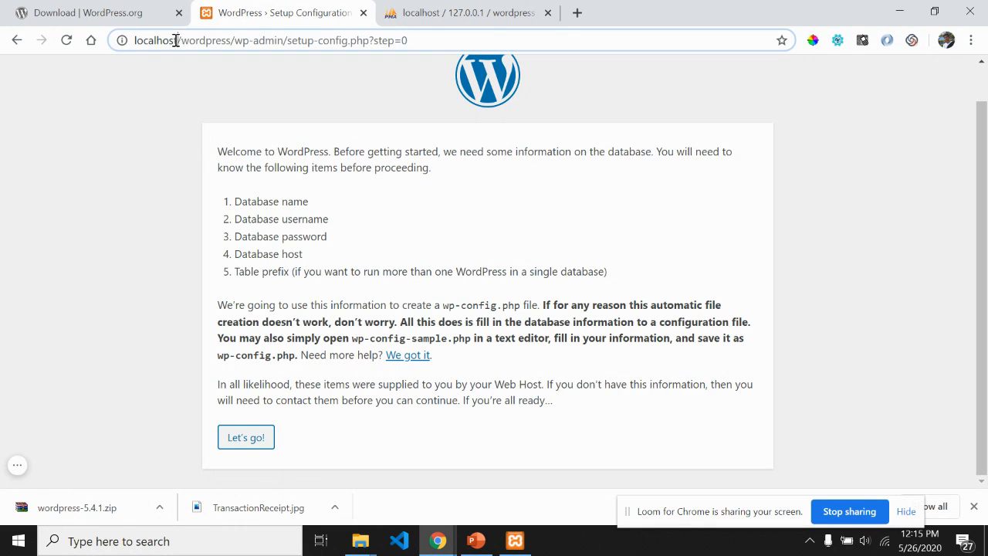
drag(177, 40, 137, 43)
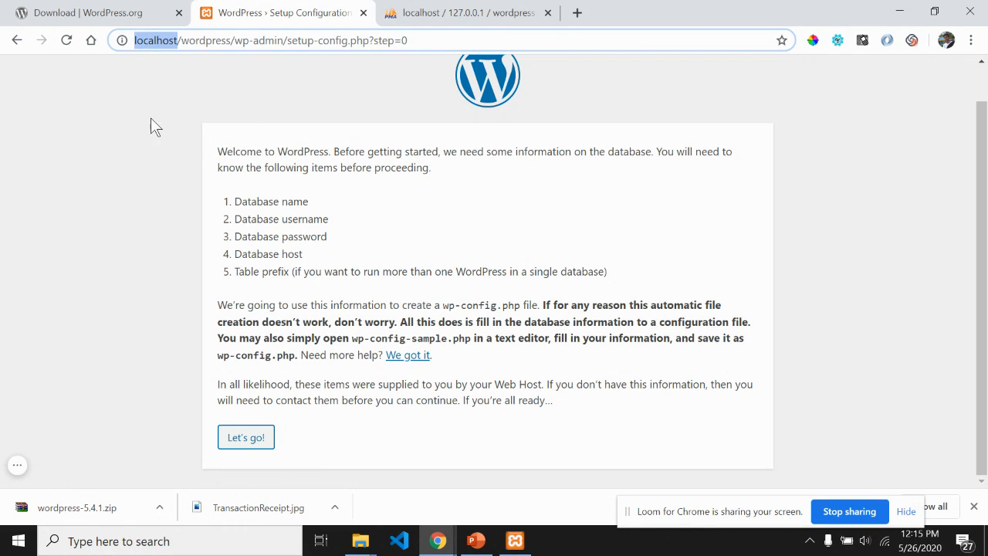
click(421, 38)
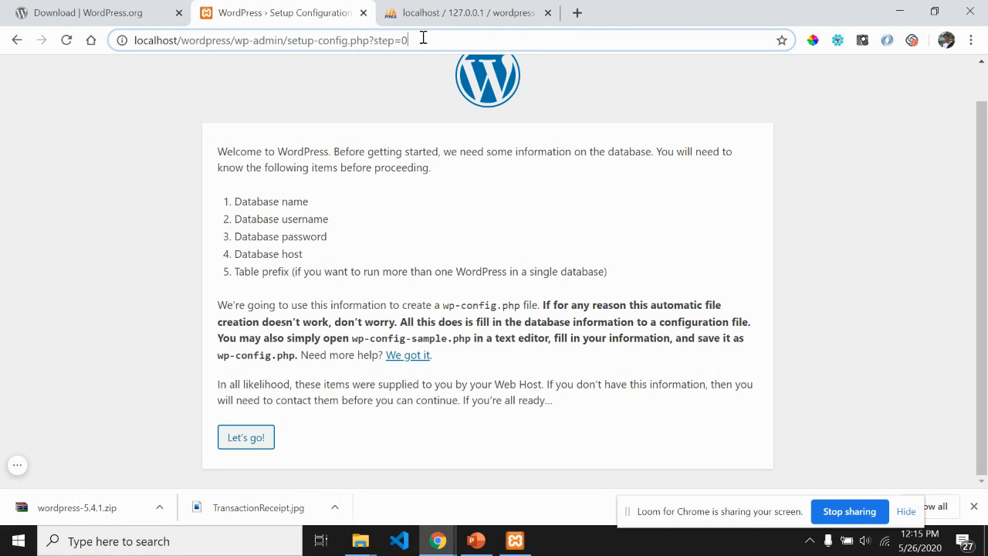
Step: Write '127.0.0.1 = localhost' in a new Notepad note, then open a blank browser tab
click(31, 543)
text(note)
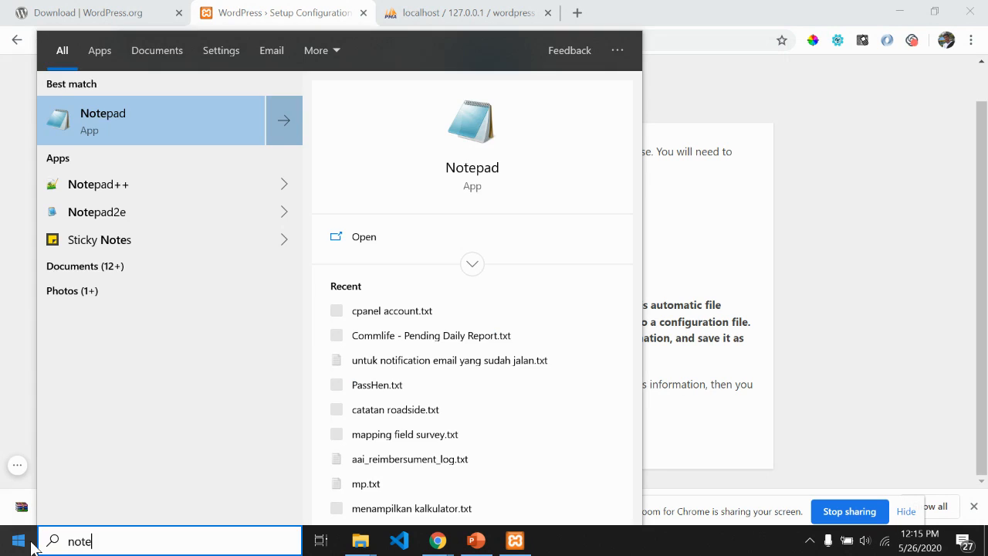
key(Return)
text(12)
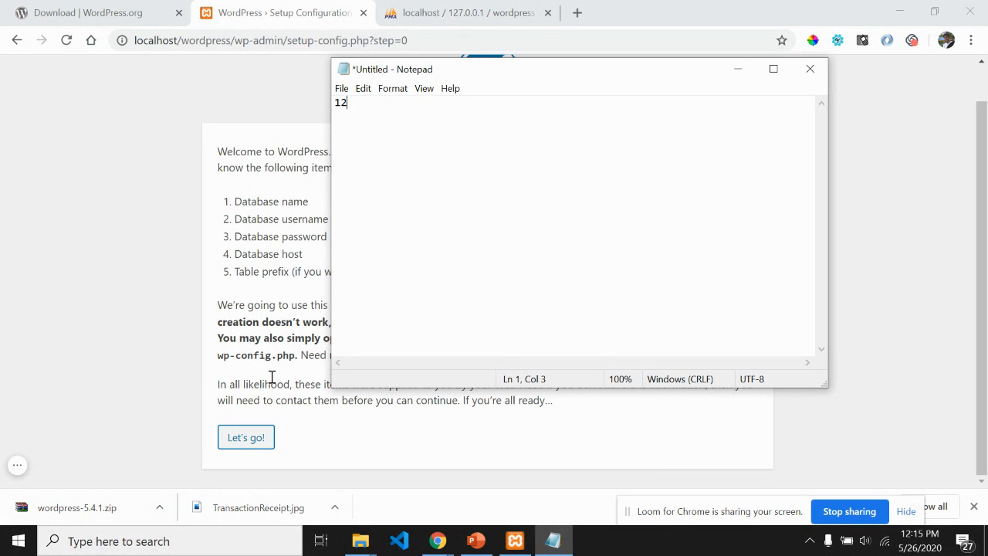
text(7.0.0.1 = localhost)
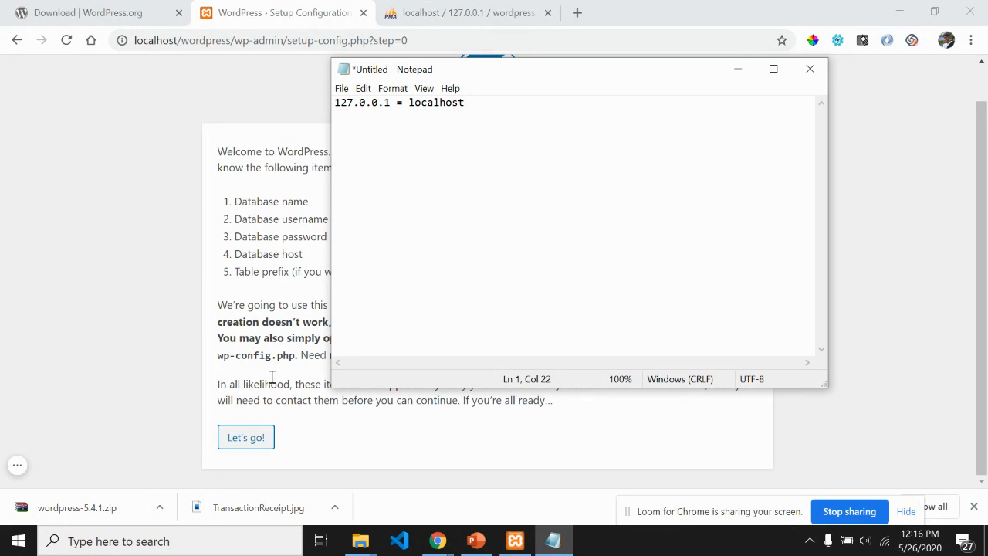
click(576, 14)
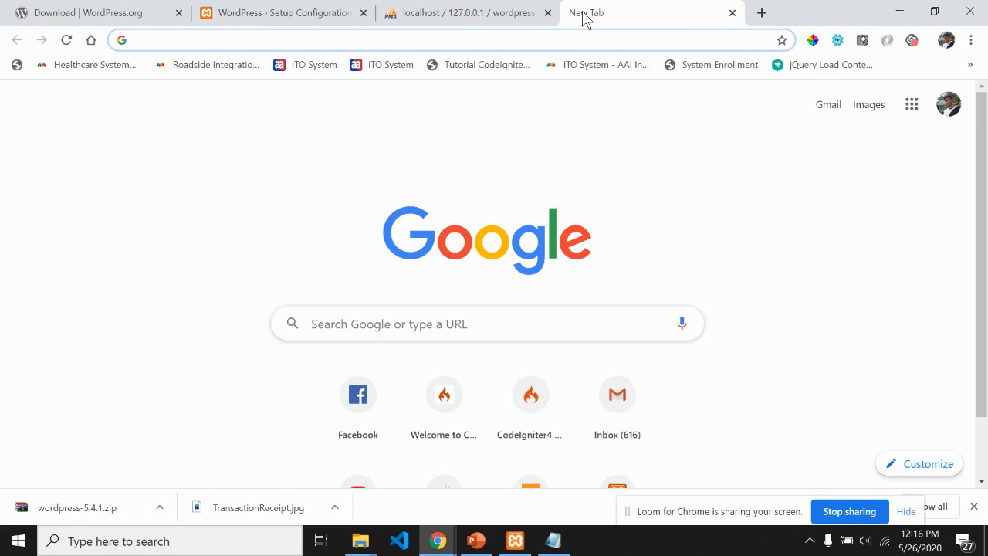
Step: Load localhost and 127.0.0.1 in separate tabs, both showing the XAMPP dashboard
text(localhost)
key(Return)
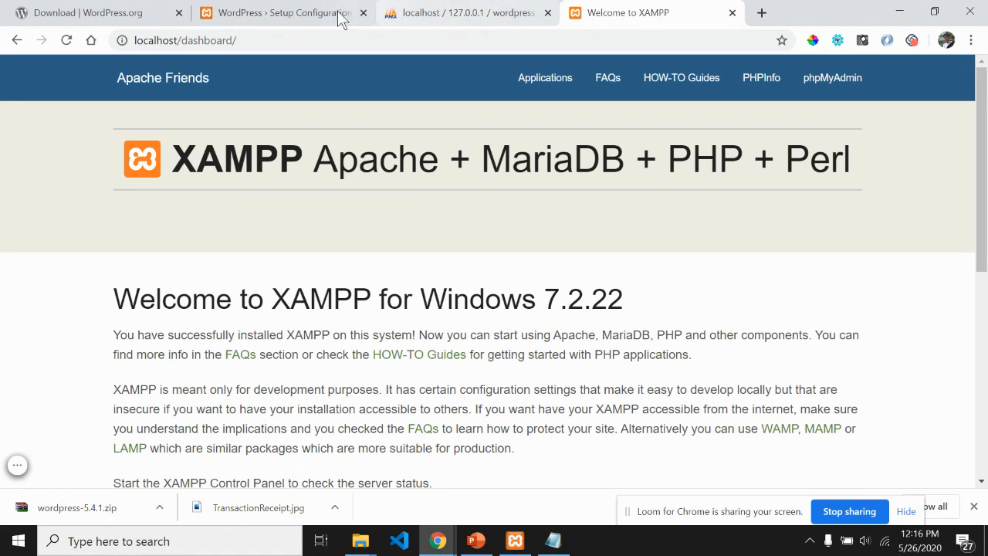
click(762, 14)
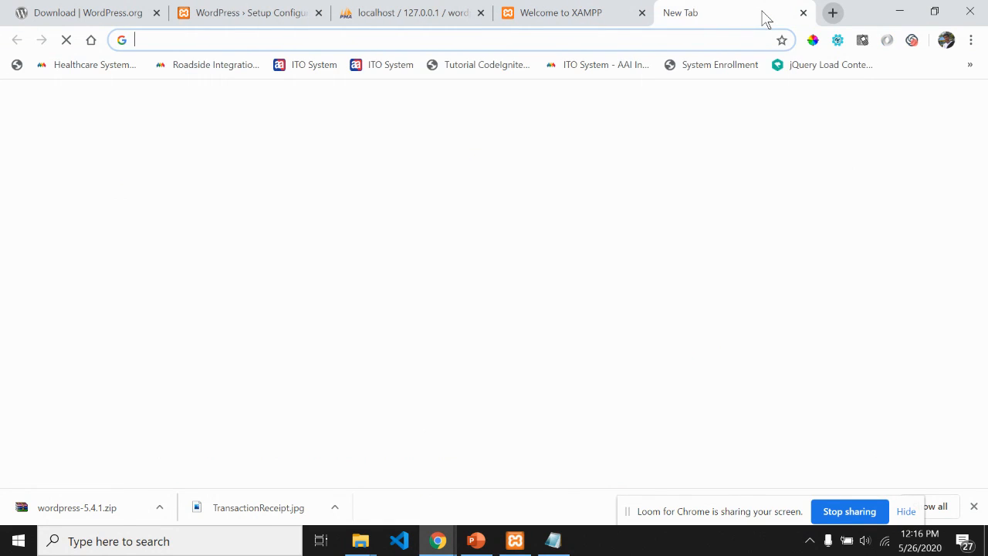
text(1)
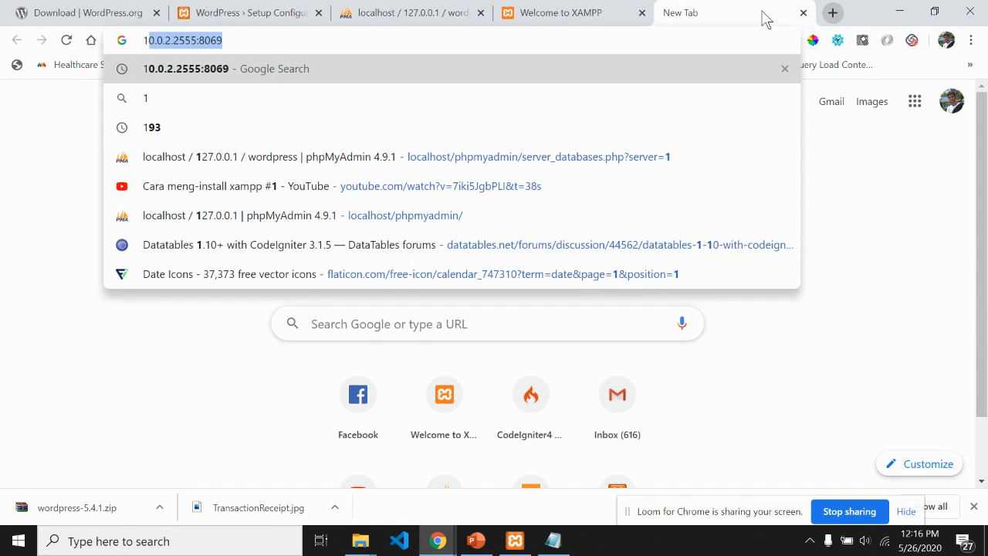
text(27.)
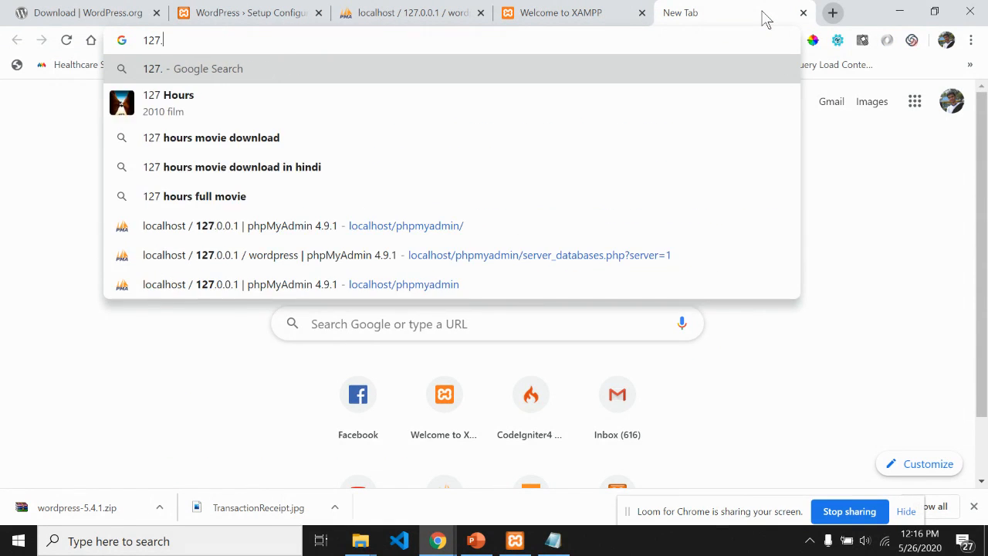
text(0.0.1)
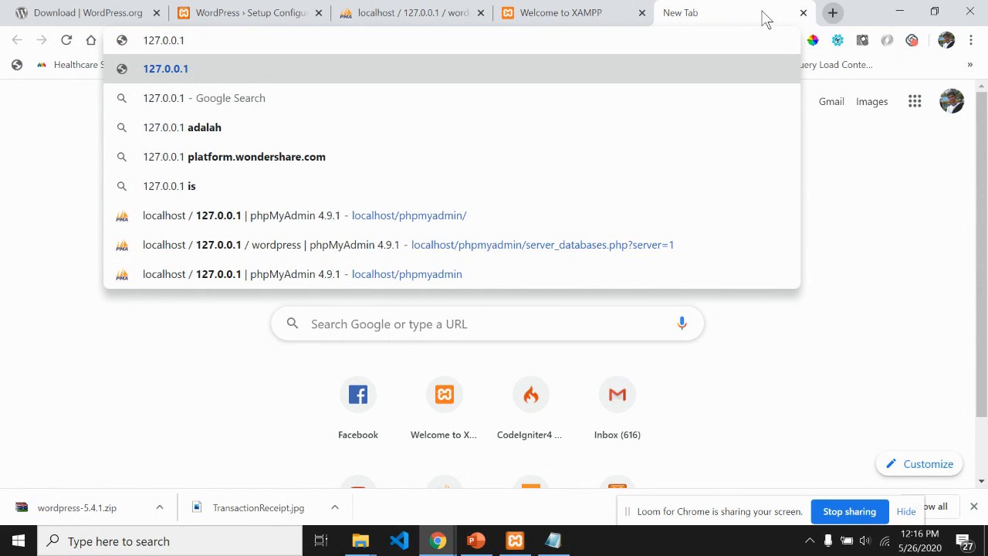
key(Return)
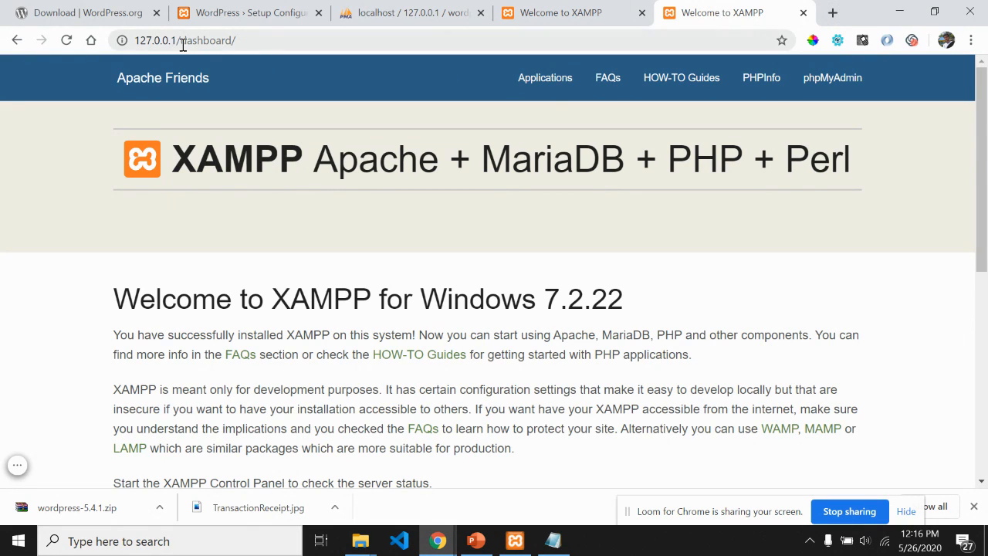
Step: Highlight the 127.0.0.1 and localhost addresses, then close one dashboard tab
drag(176, 41, 114, 36)
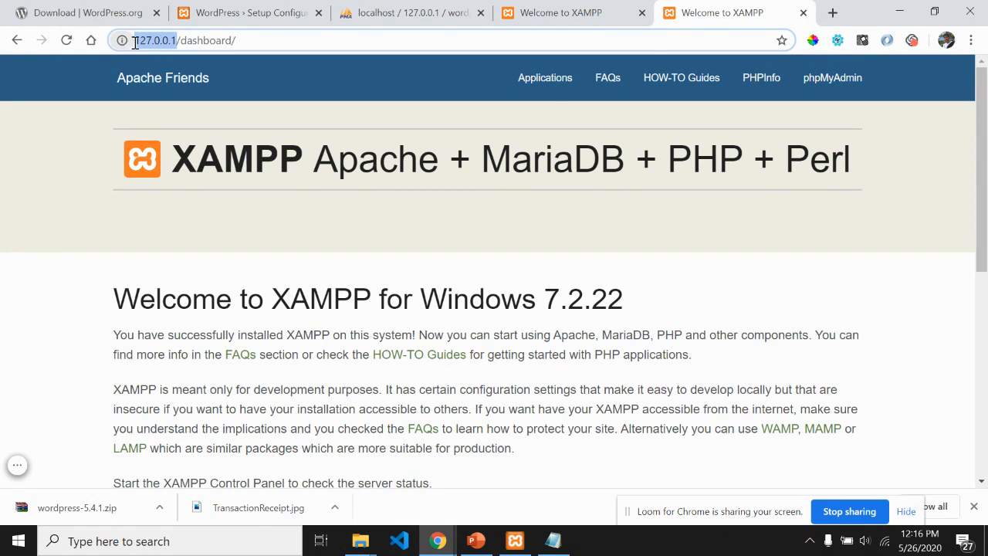
click(584, 9)
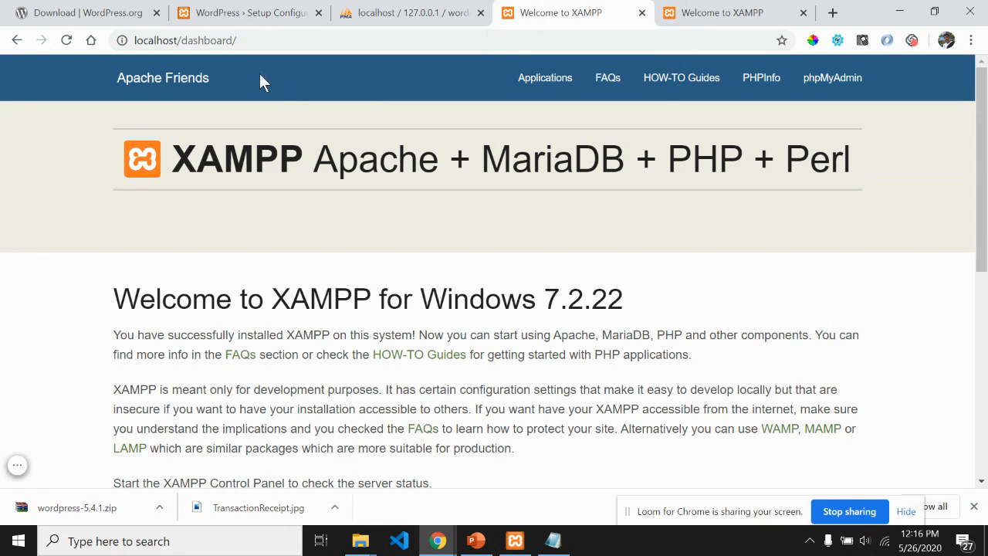
drag(177, 41, 129, 39)
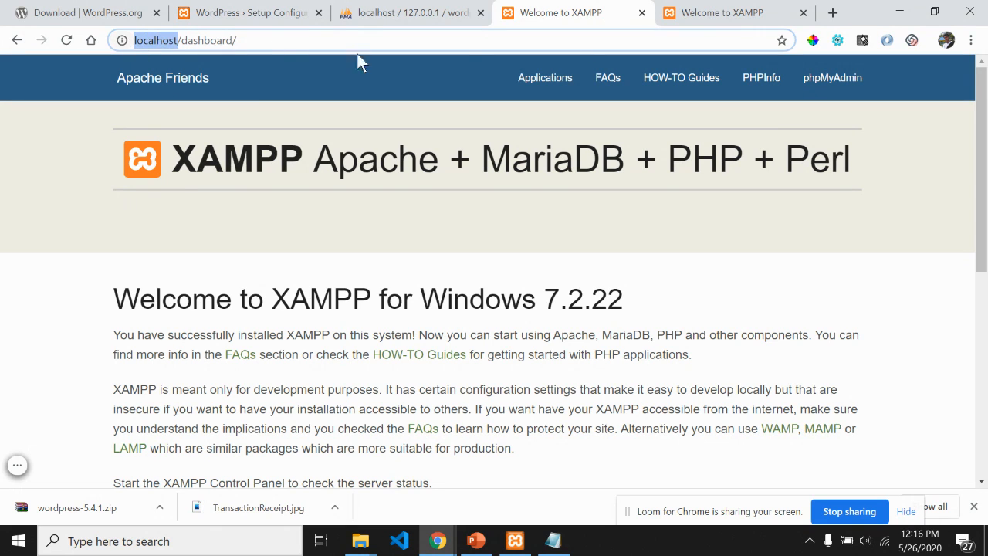
middle_click(700, 4)
Step: Close the localhost dashboard tab and highlight database name, username, password and host on the setup page
middle_click(632, 4)
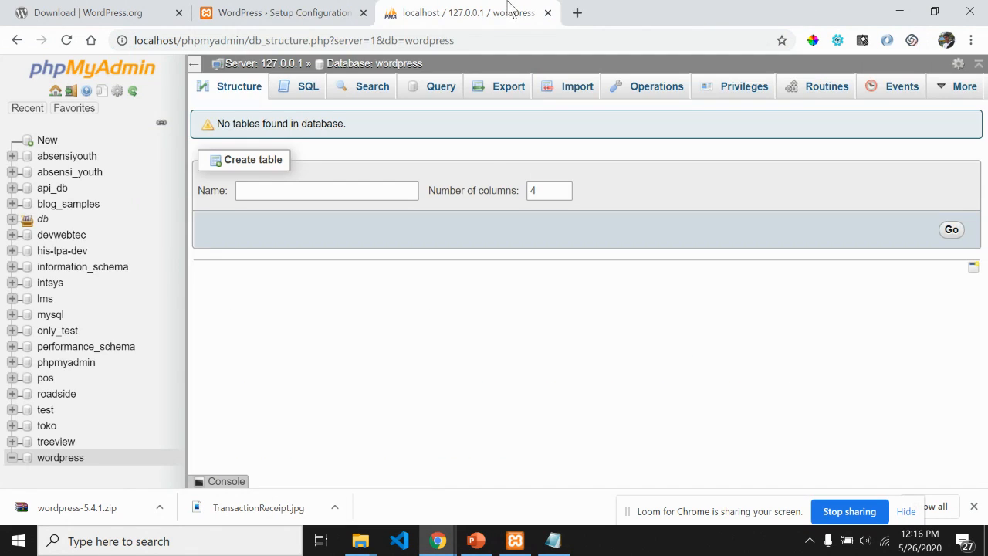
click(319, 11)
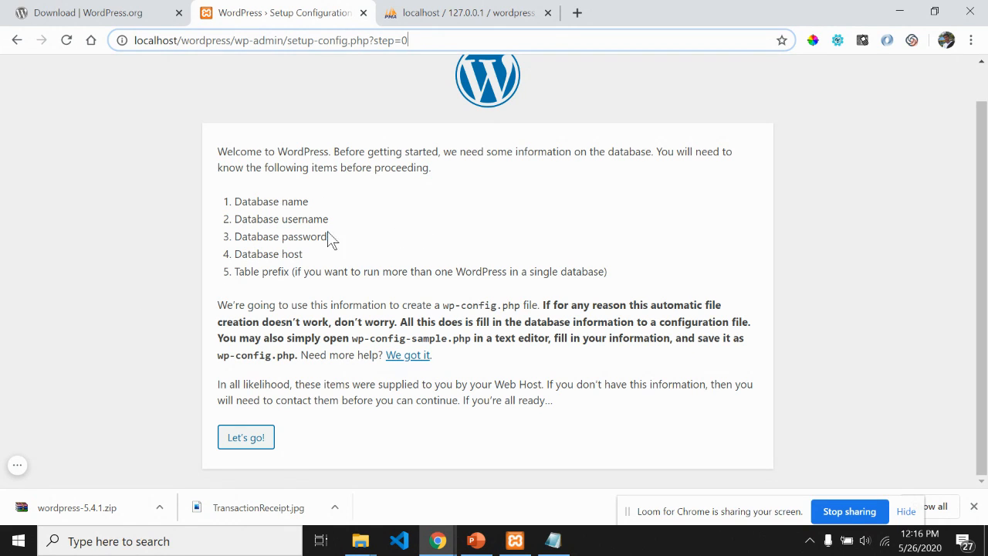
drag(247, 201, 347, 207)
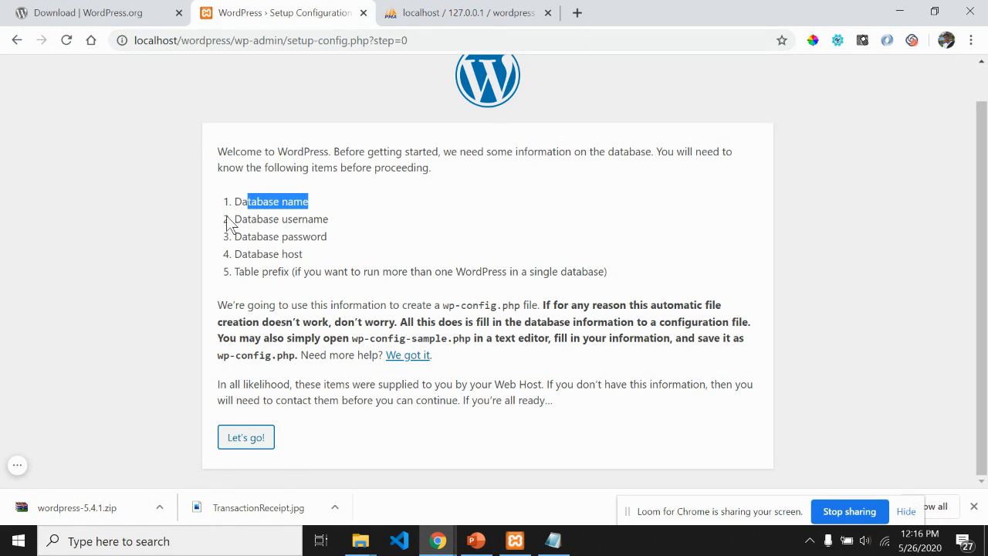
drag(292, 222, 355, 239)
drag(257, 254, 264, 253)
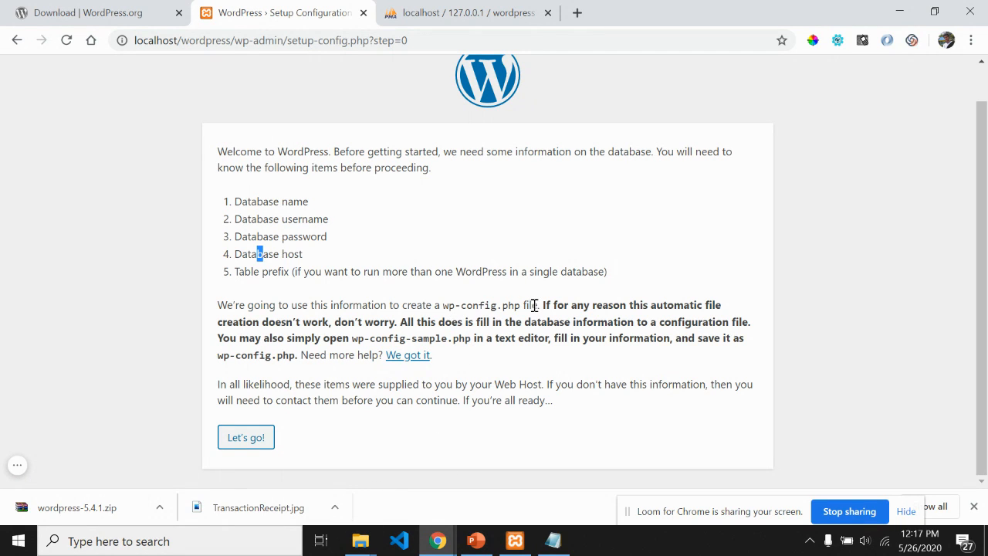
Step: Open C:\xampp\htdocs\wordpress in File Explorer and select wp-config-sample.php
click(360, 540)
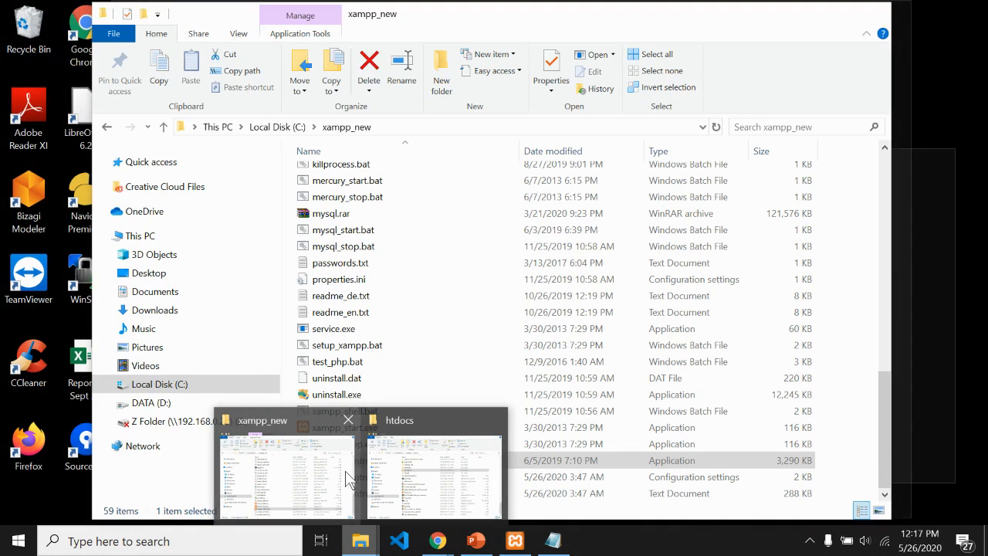
click(429, 463)
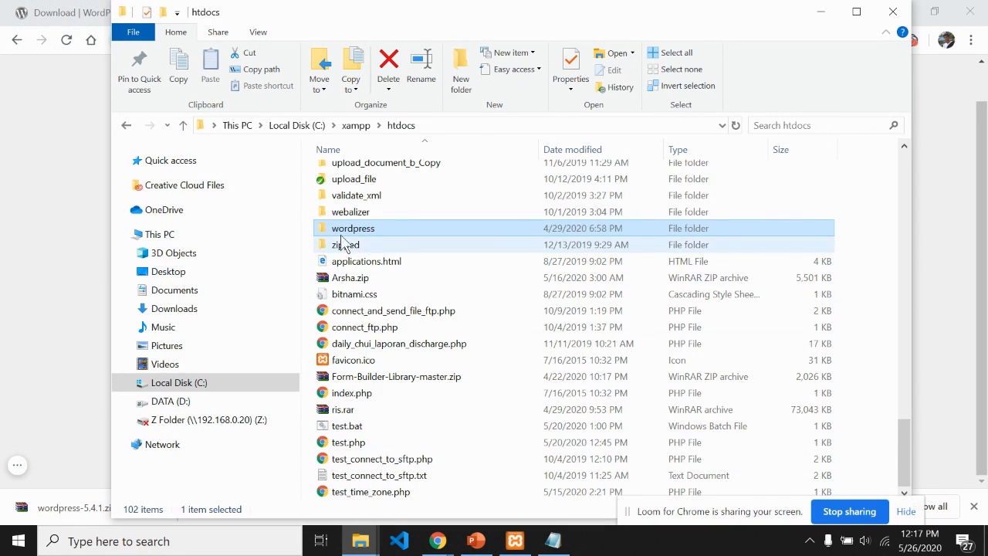
double_click(340, 229)
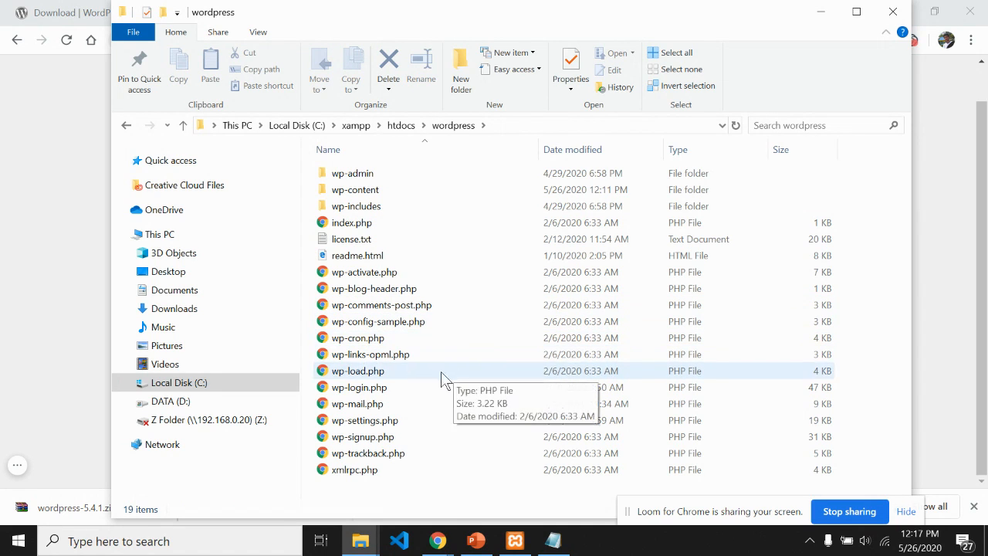
click(363, 322)
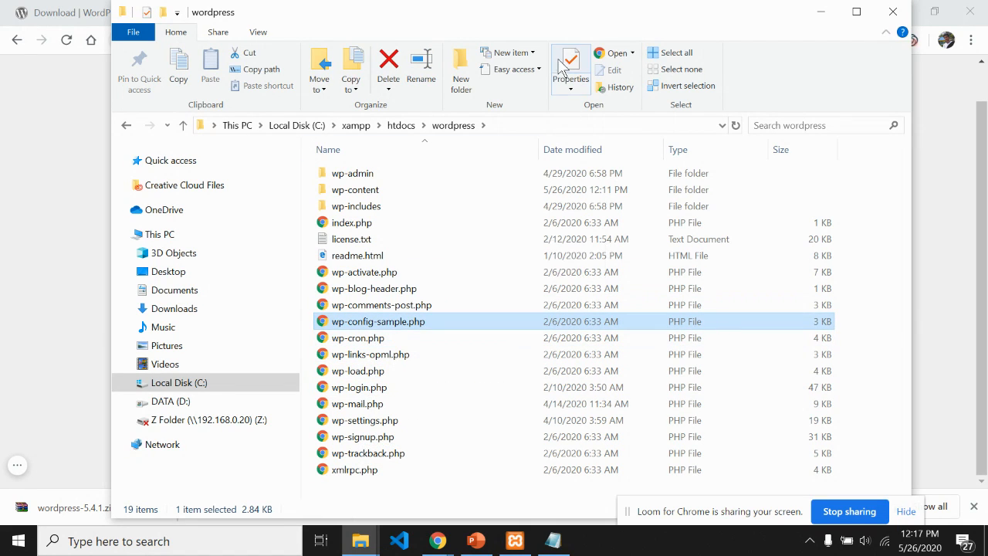
drag(540, 20, 587, 420)
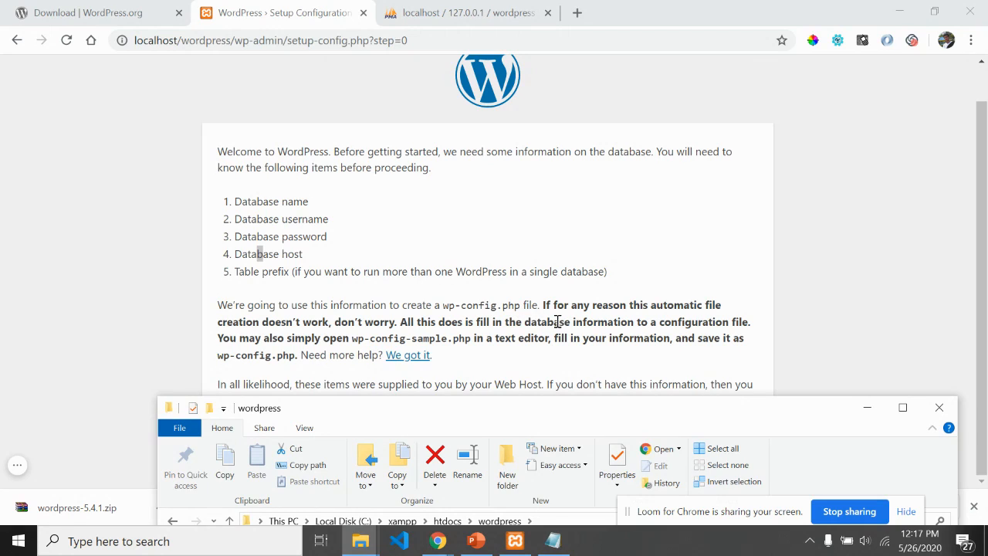
drag(539, 415, 579, 55)
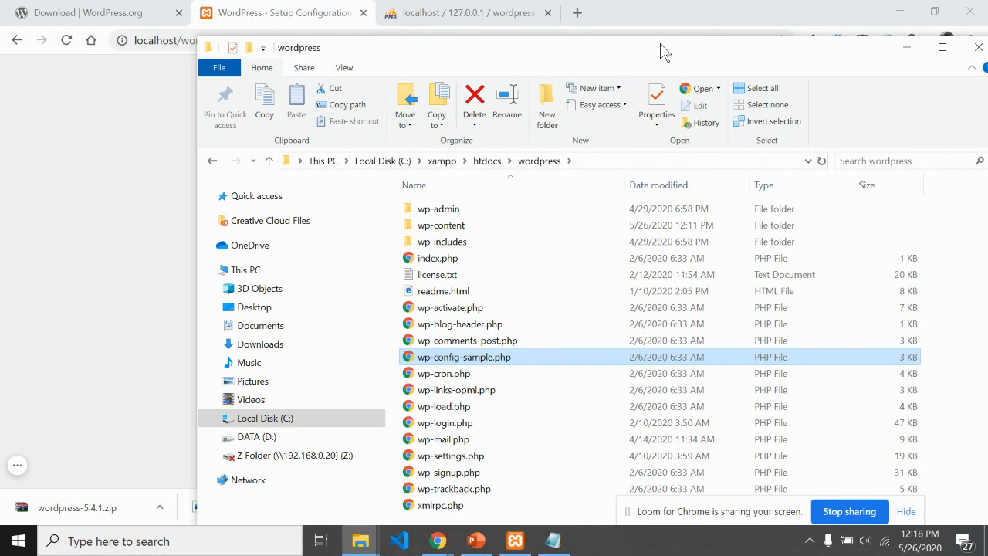
drag(662, 48, 601, 387)
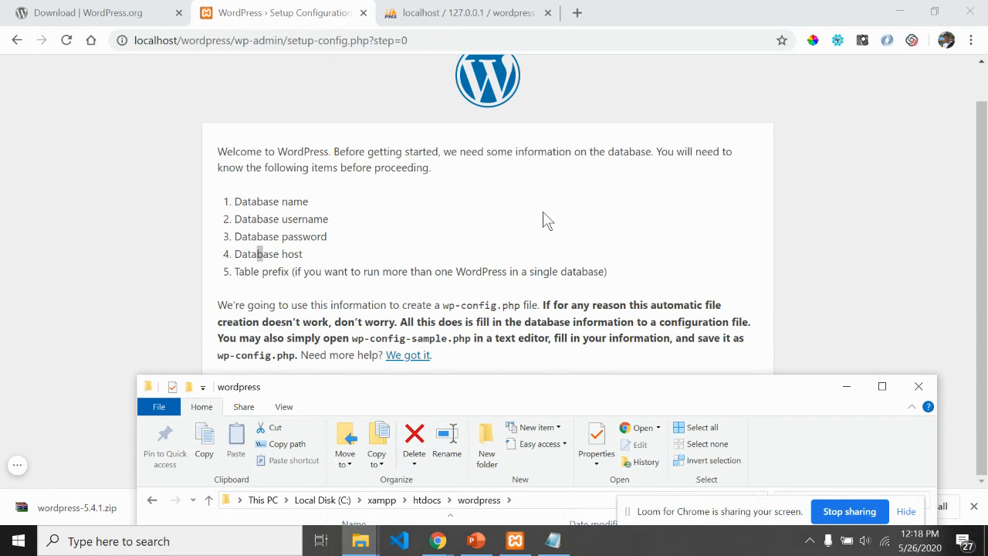
click(985, 308)
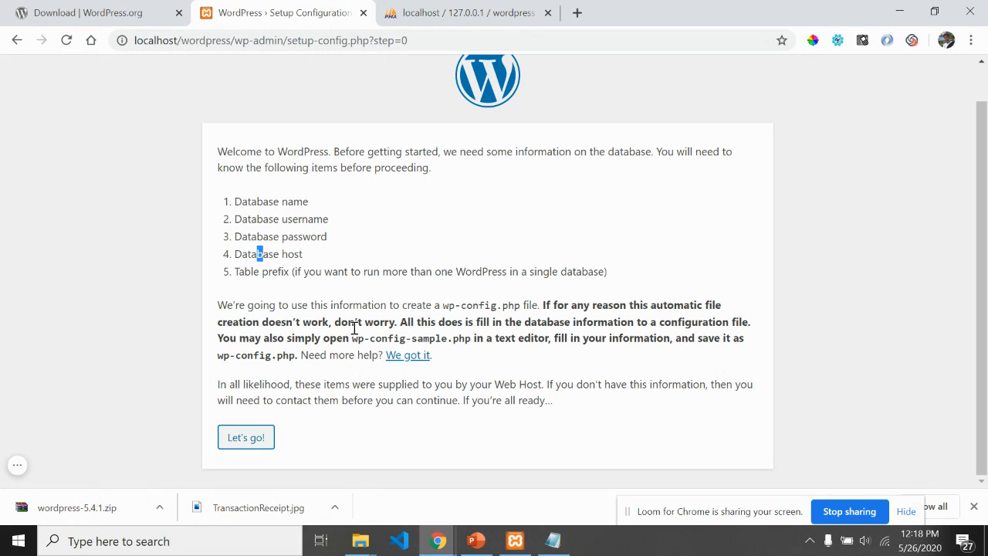
Step: Move the folder window aside and highlight the five required database items on the setup page
key(alt+Tab)
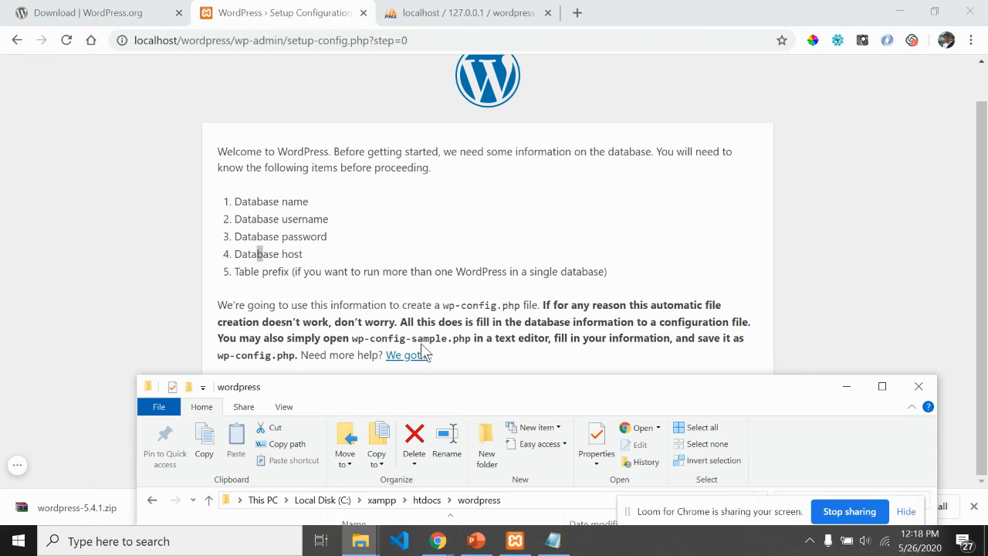
drag(476, 396, 388, 452)
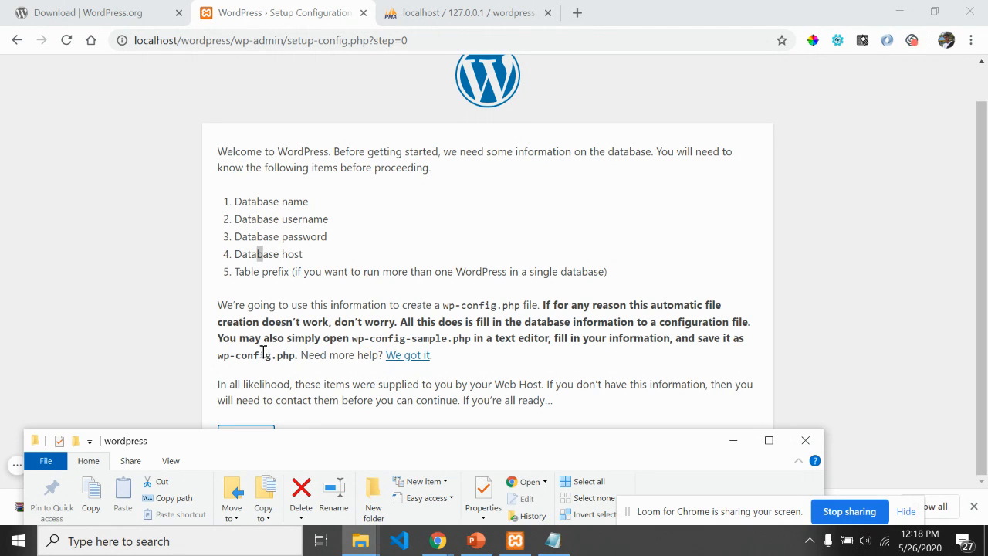
drag(430, 451, 472, 108)
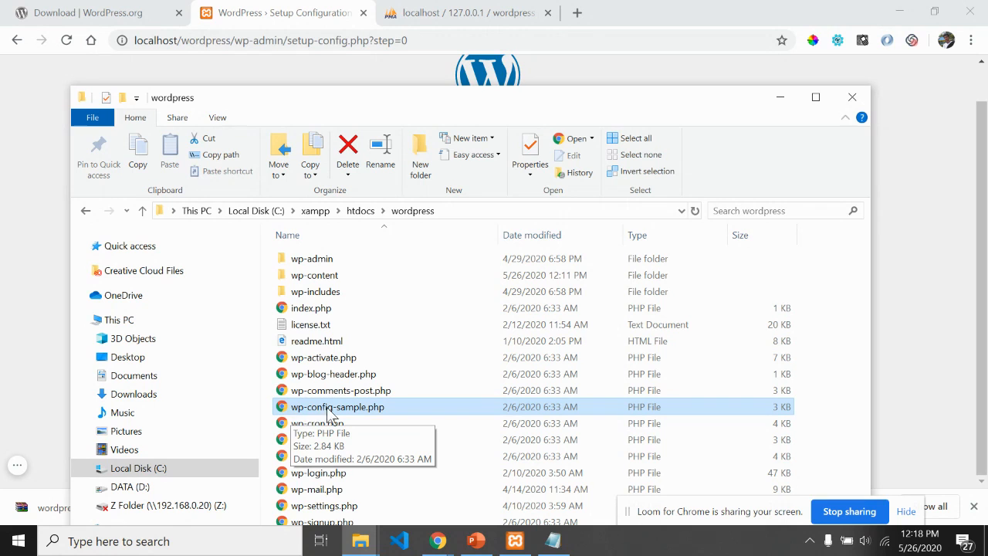
drag(507, 99, 483, 541)
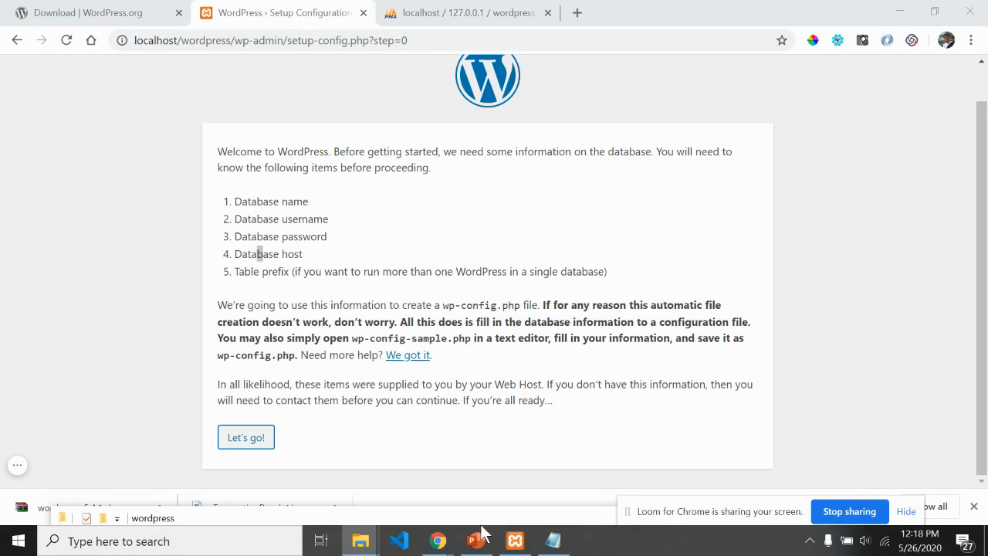
drag(236, 201, 384, 253)
click(391, 276)
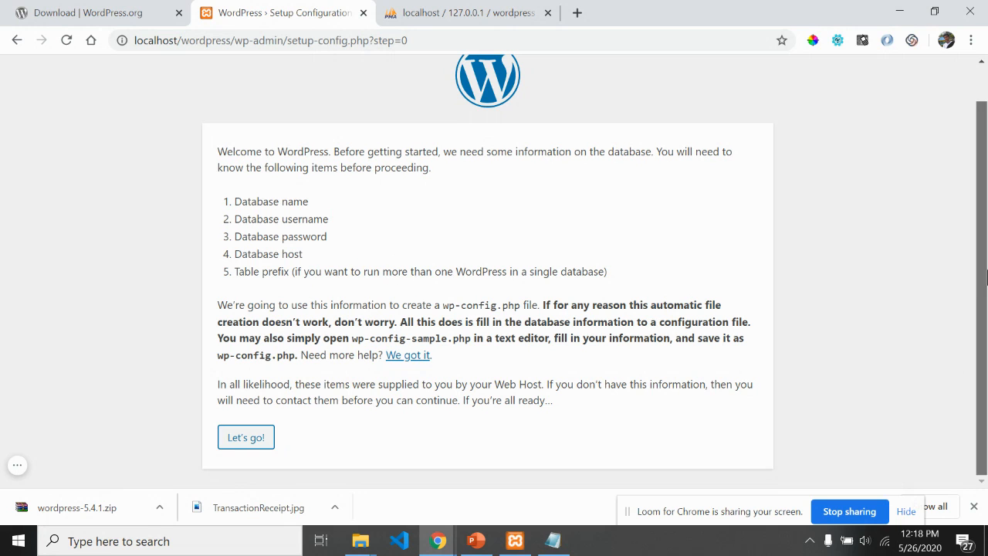
Step: Submit database name wordpress, username root and an empty password
click(247, 438)
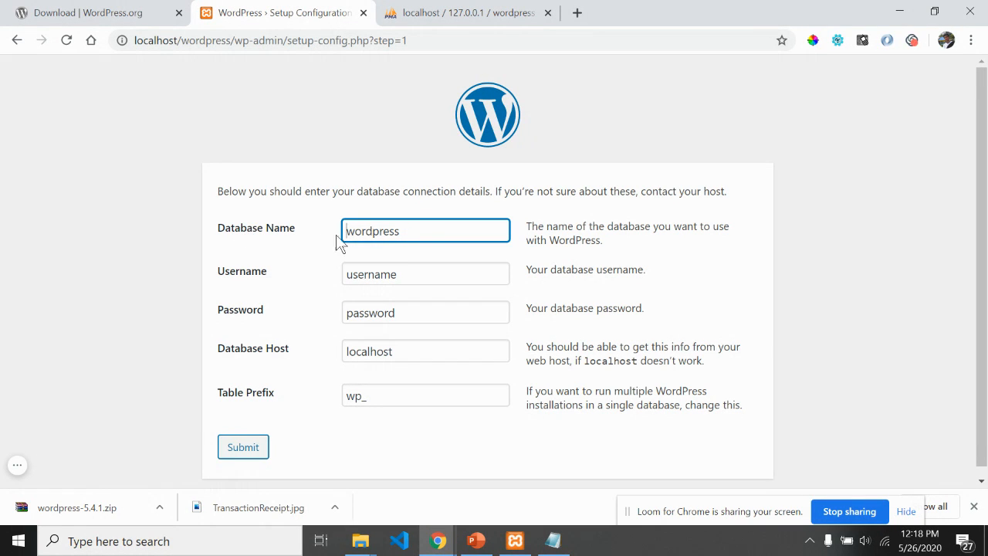
click(414, 231)
key(ctrl+a)
text(wordpress)
click(425, 266)
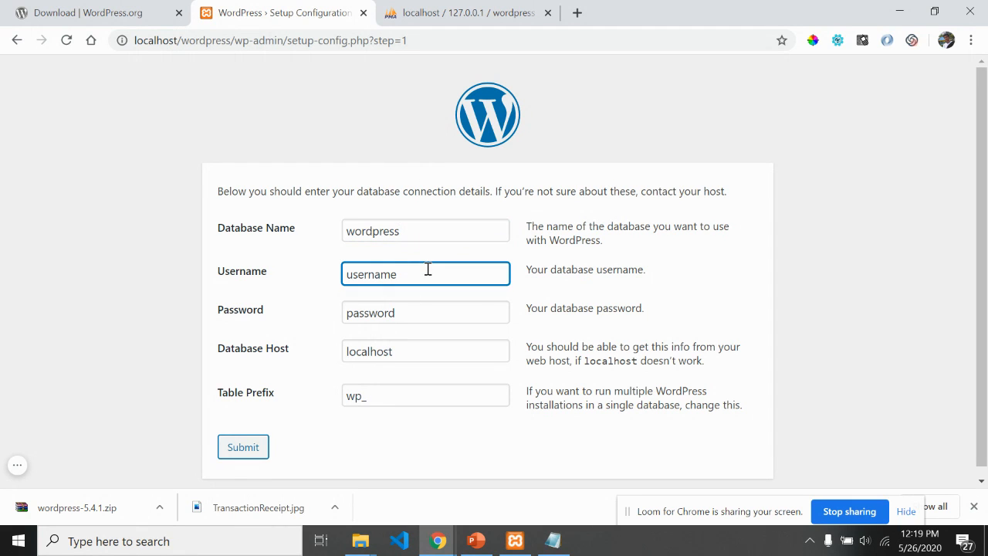
drag(428, 269, 341, 274)
text(root)
double_click(425, 316)
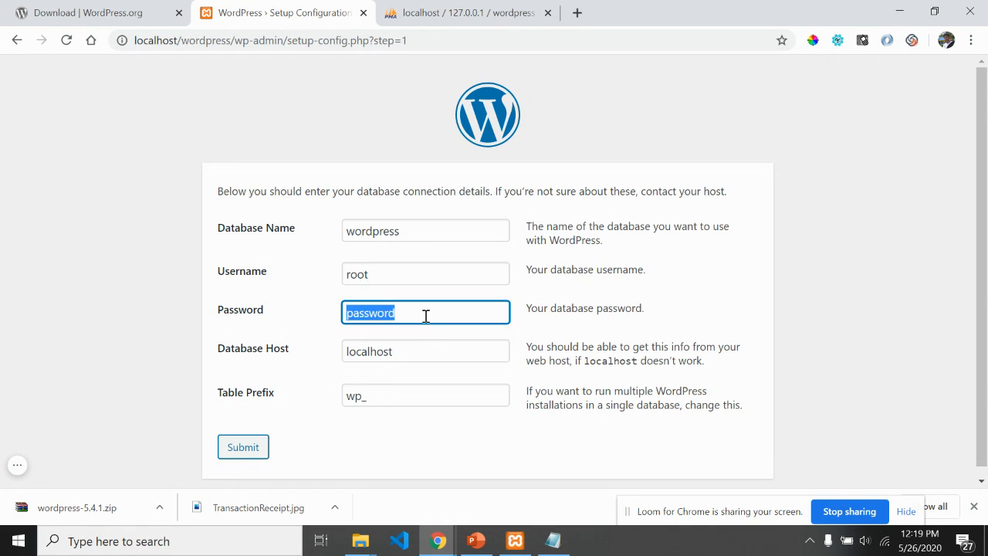
key(BackSpace)
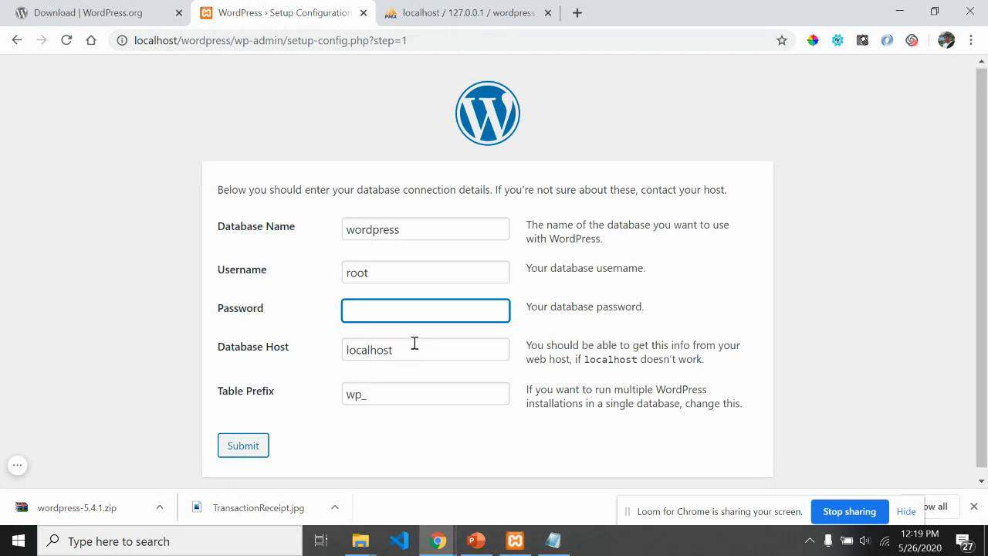
scroll(414, 344, down, 1)
click(244, 439)
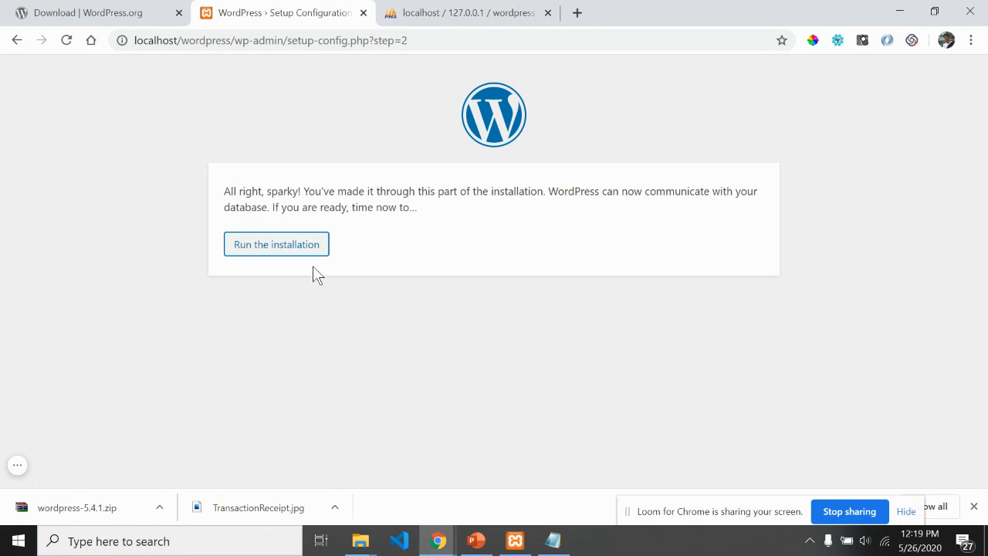
Step: Run the installation and enter site title 'Belajar Membuat website' and an admin username
click(286, 246)
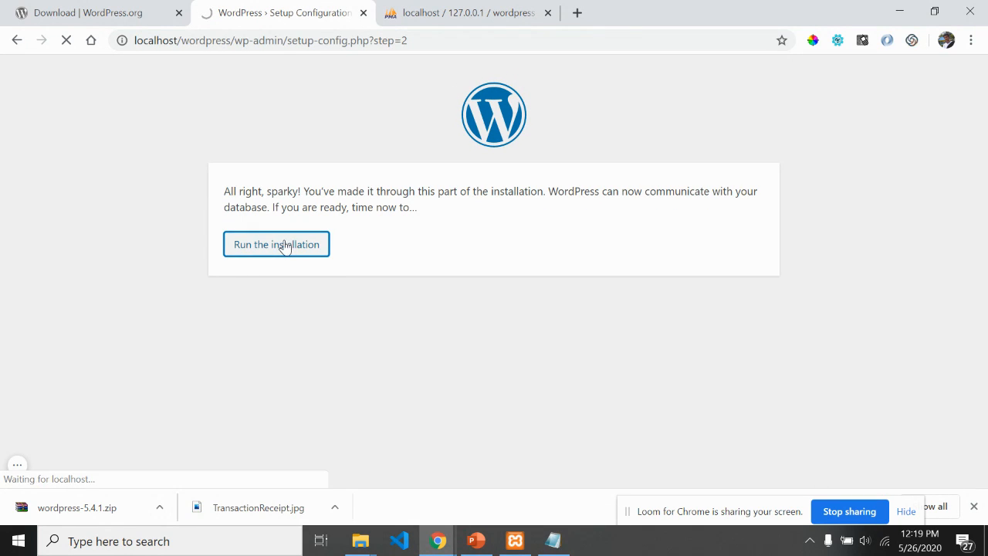
scroll(301, 286, down, 1)
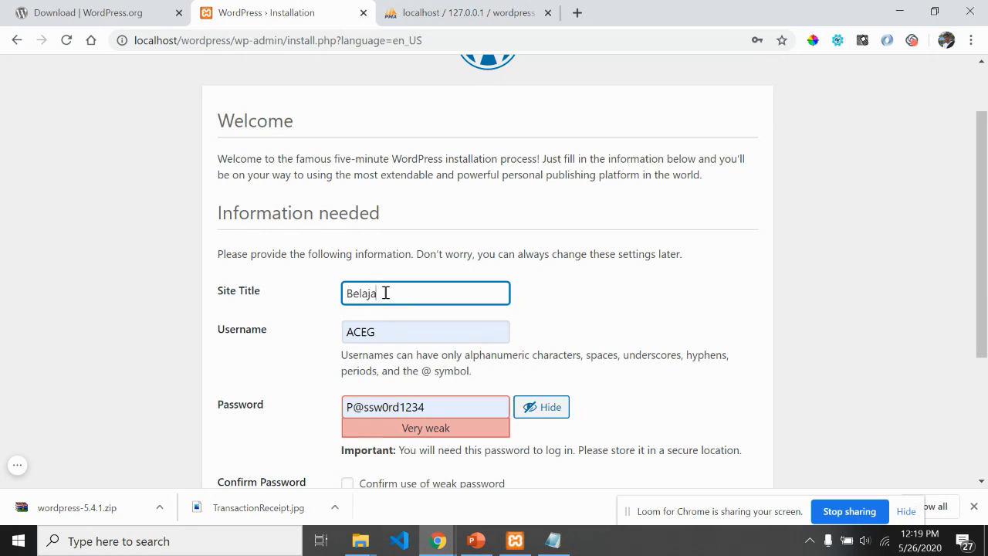
text(Wo)
text(mbuat website)
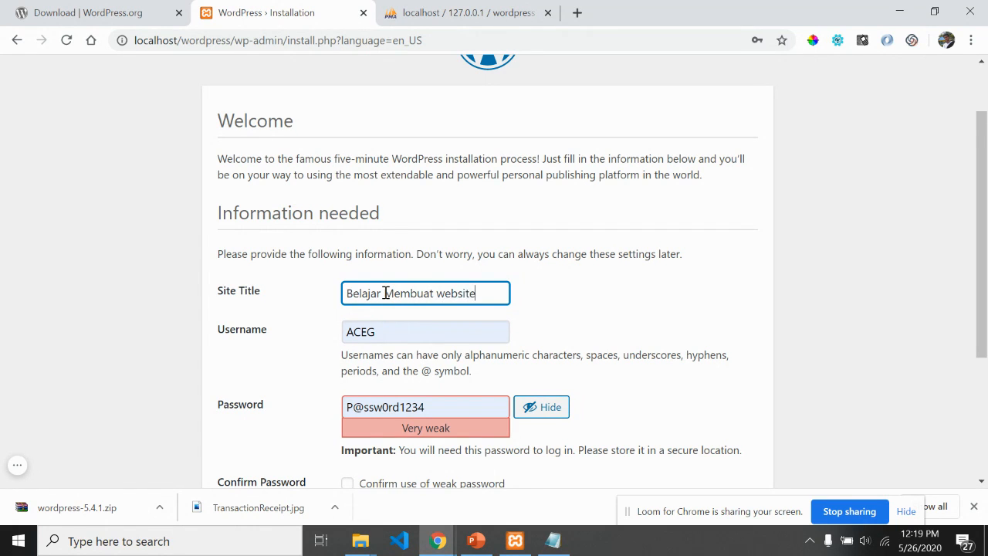
scroll(386, 293, down, 1)
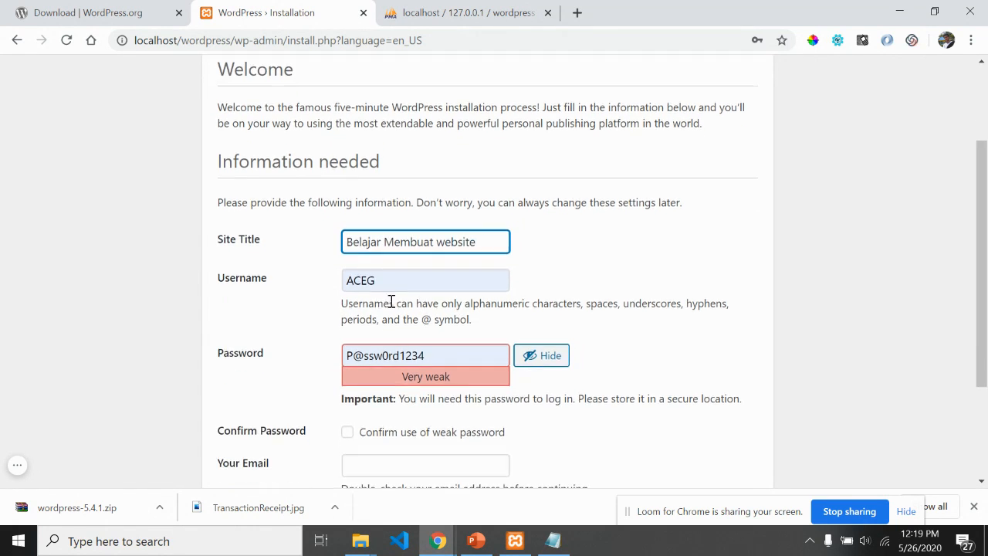
double_click(395, 283)
key(BackSpace)
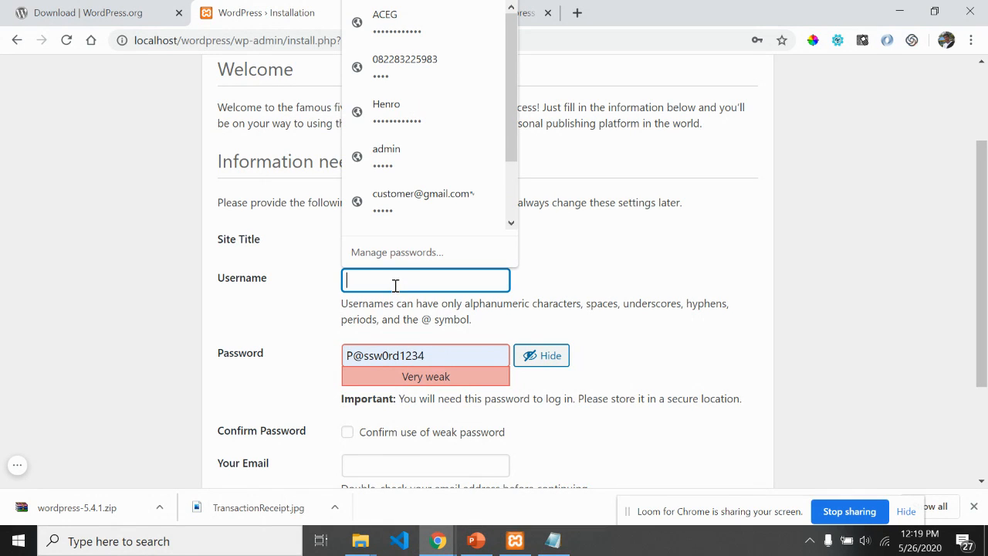
text(henro)
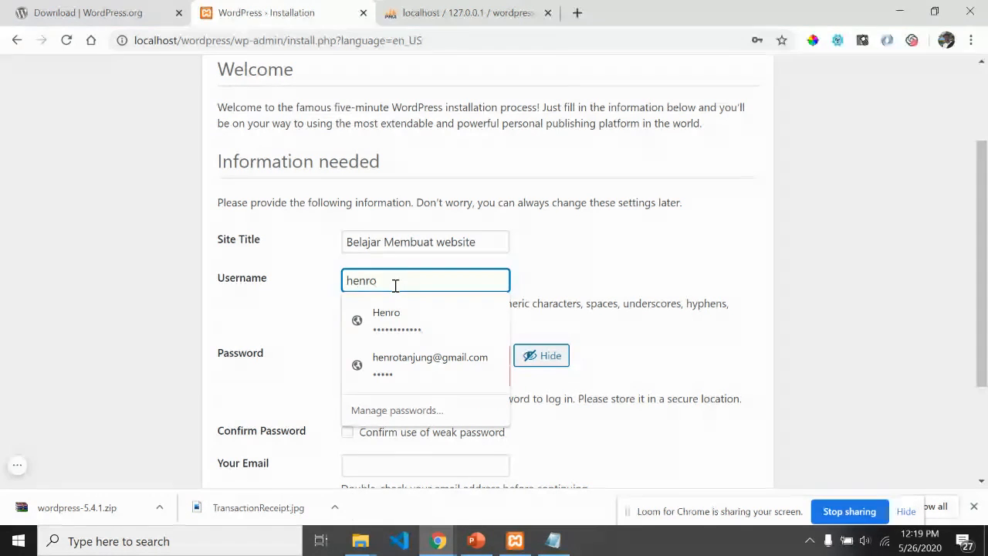
click(577, 271)
Step: Set a weak admin password, confirm its use, and enter the admin e-mail address
double_click(454, 356)
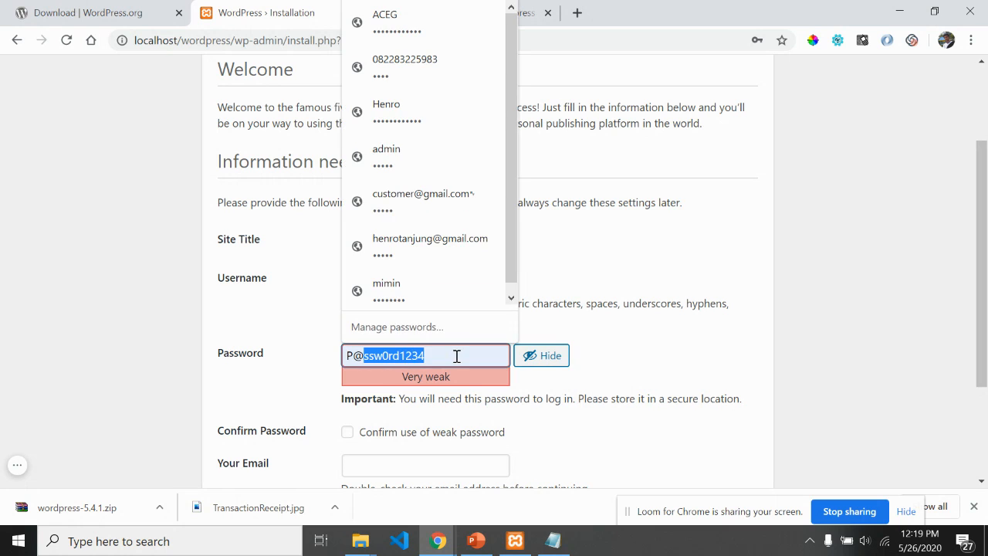
key(BackSpace)
key(BackSpace)
key(BackSpace)
text(admin)
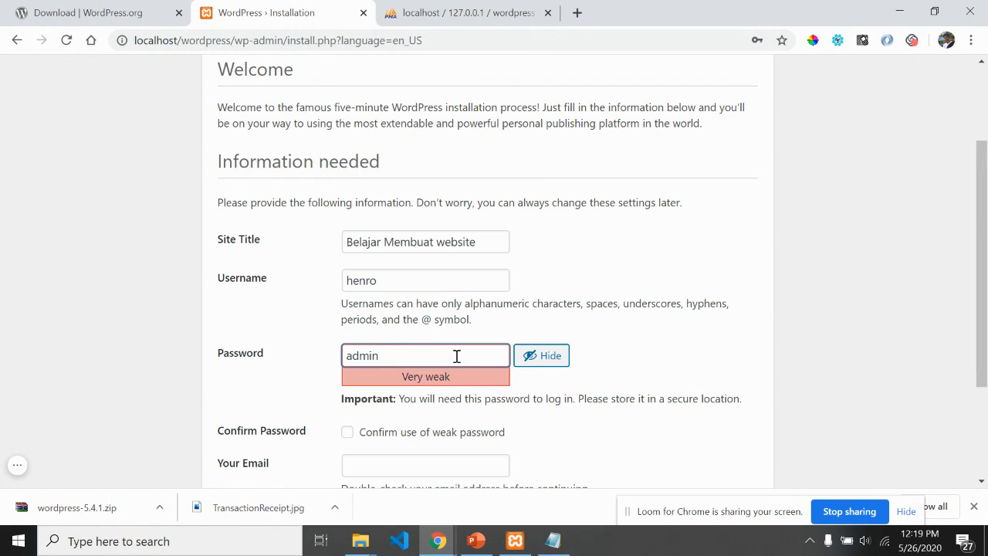
click(714, 362)
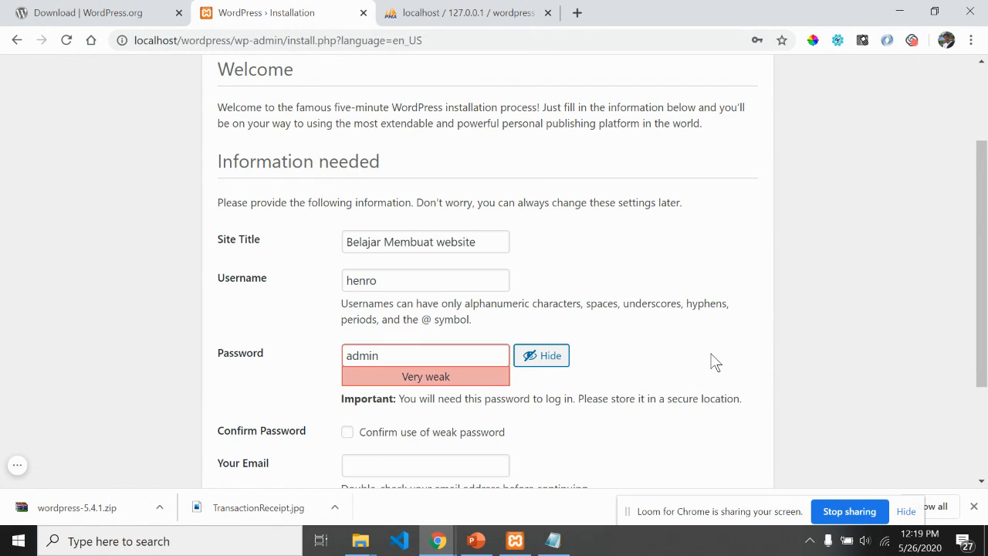
scroll(413, 412, down, 1)
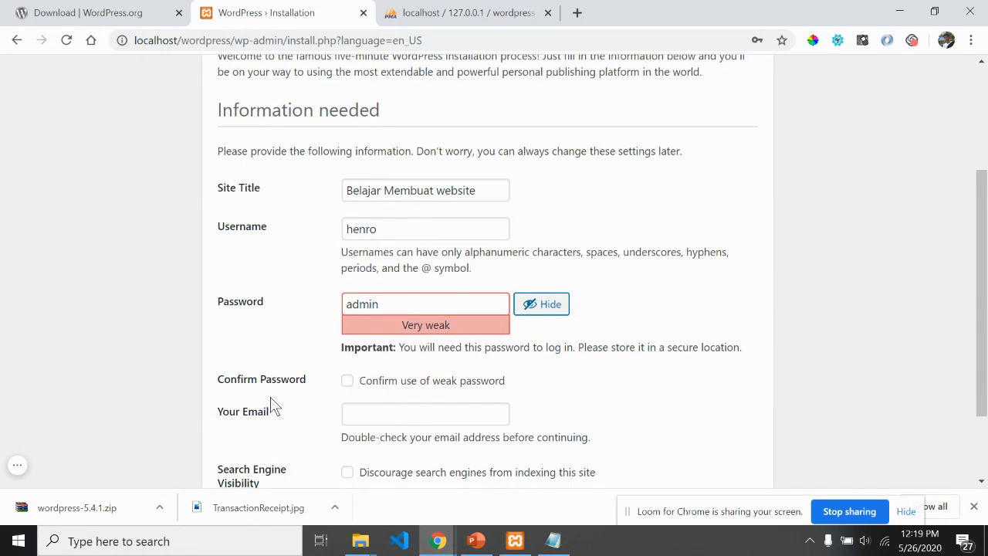
click(347, 382)
scroll(607, 359, down, 1)
click(405, 338)
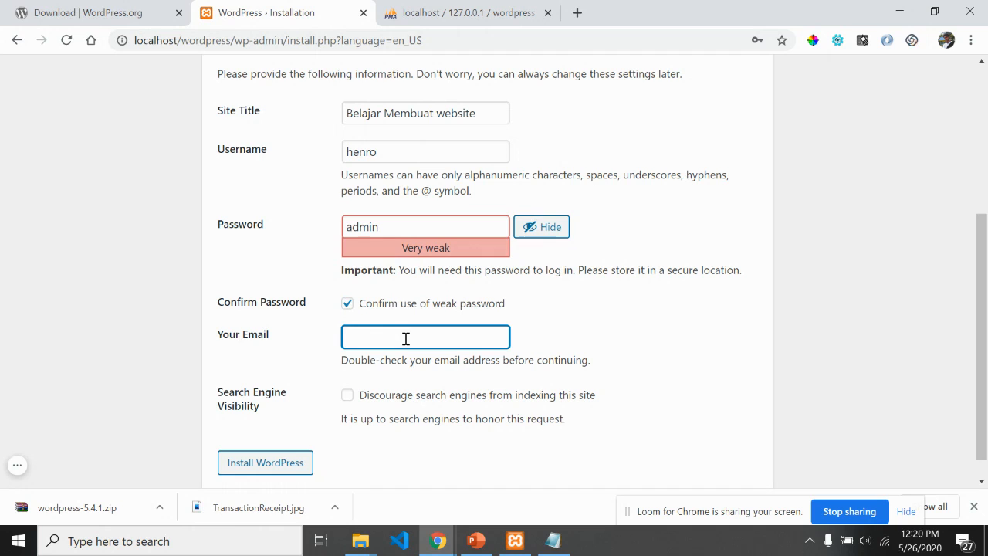
scroll(332, 385, down, 1)
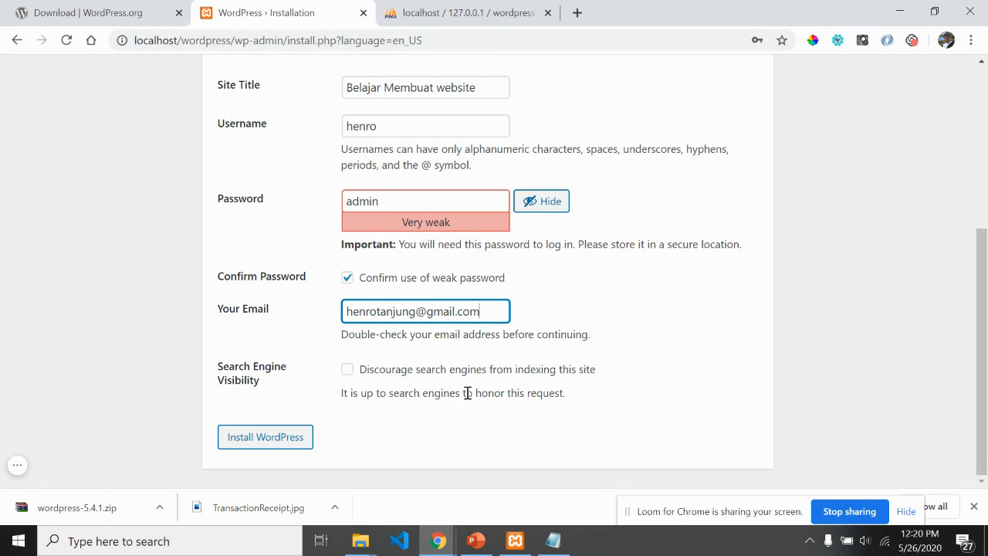
scroll(455, 416, up, 1)
scroll(444, 462, down, 1)
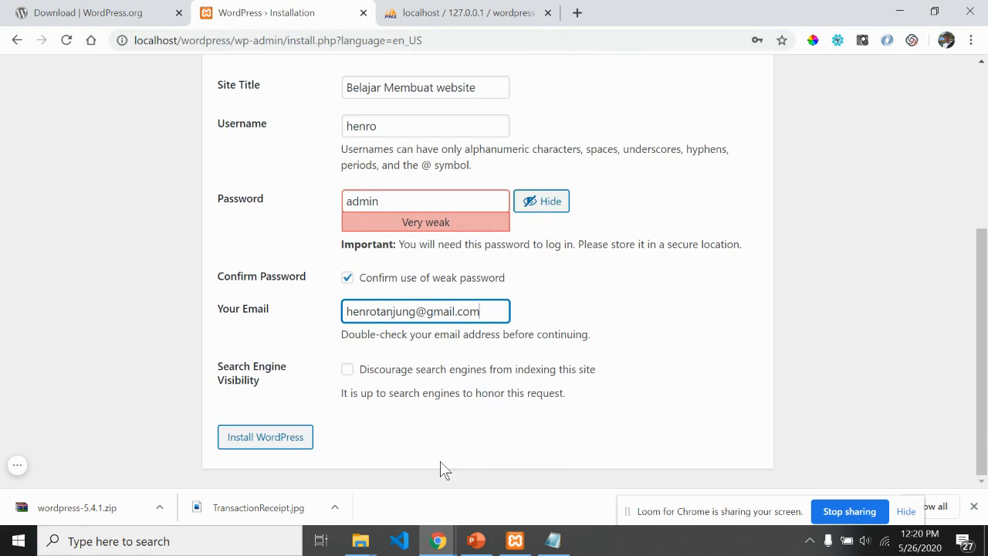
Step: Install WordPress and reach the Success! confirmation page
click(254, 438)
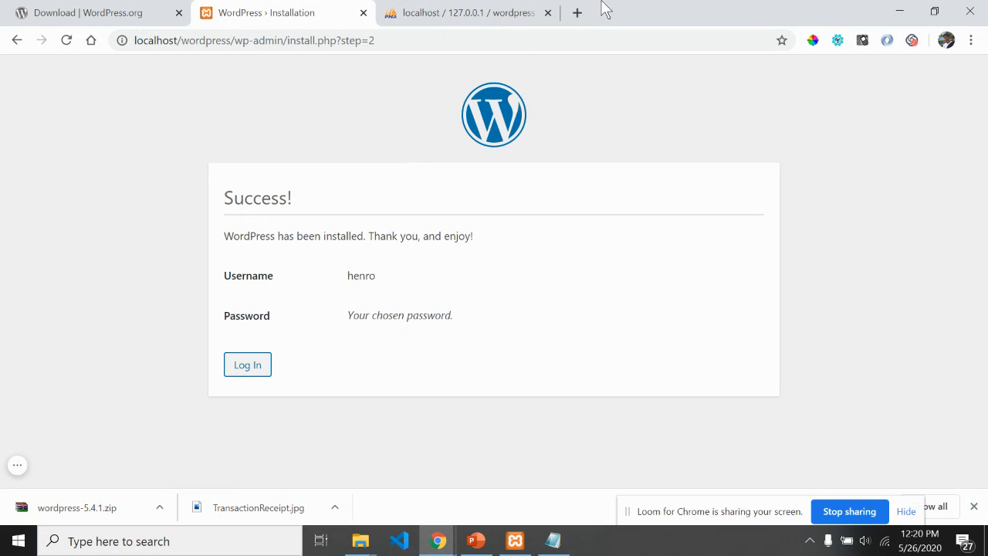
Step: Load localhost/wordpress in a new tab to view the Hello world! front page
click(578, 14)
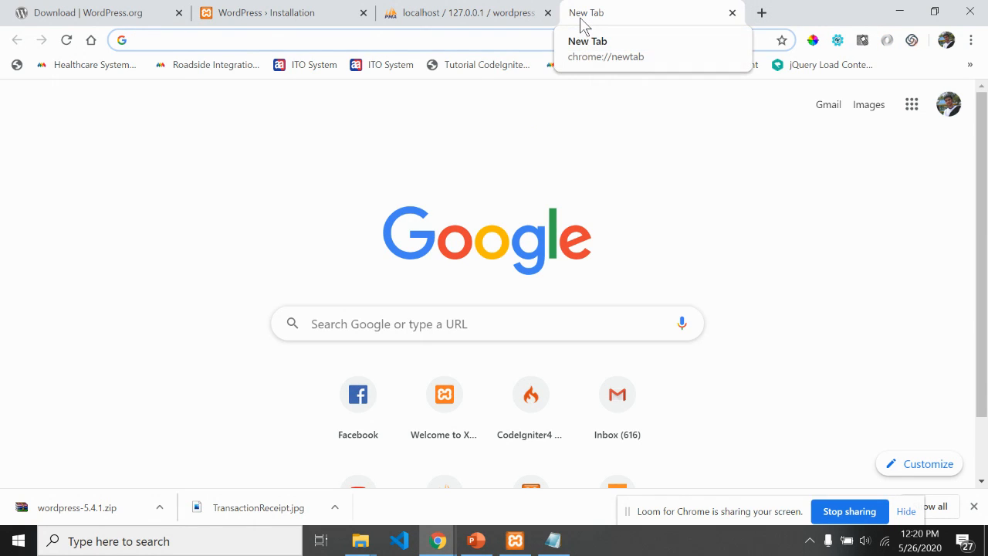
text(localh)
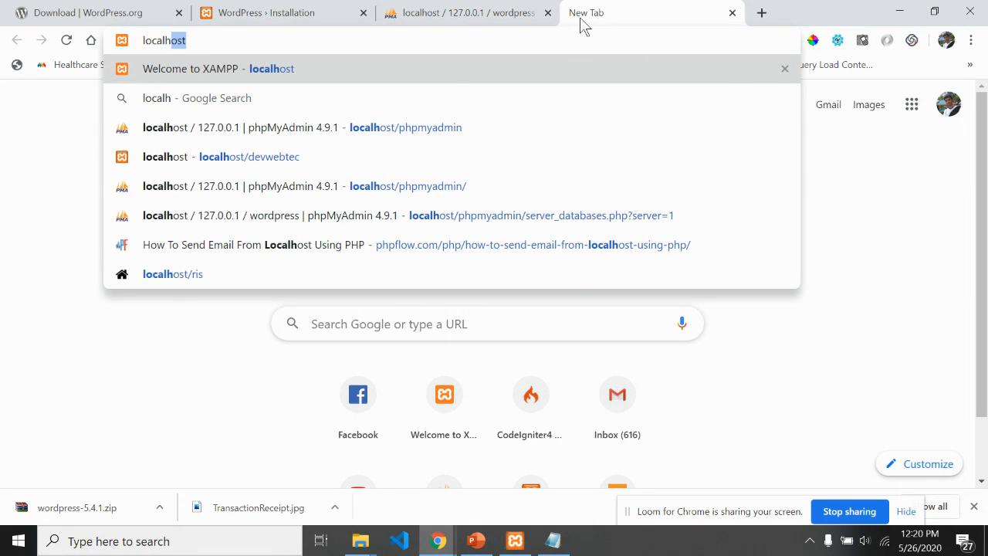
text(ost/)
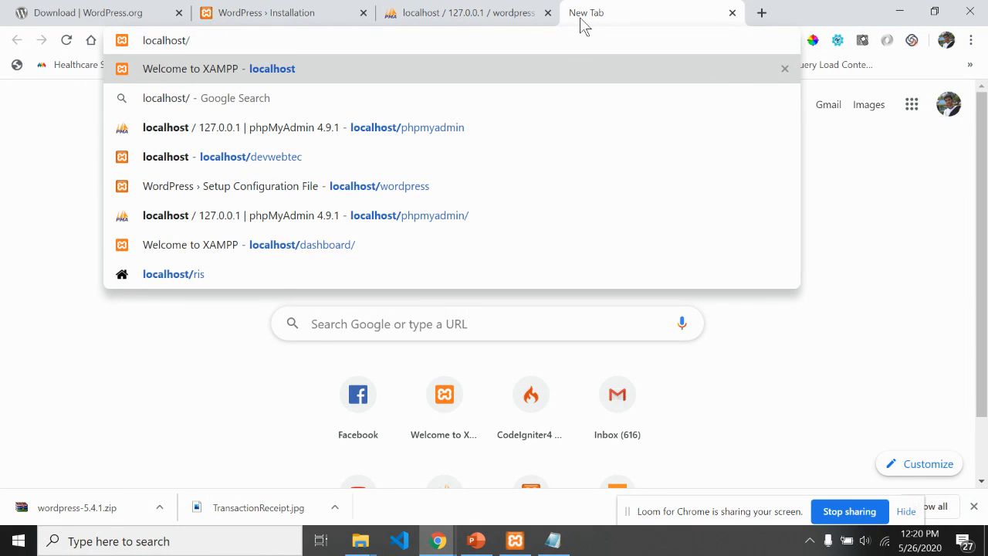
text(wor)
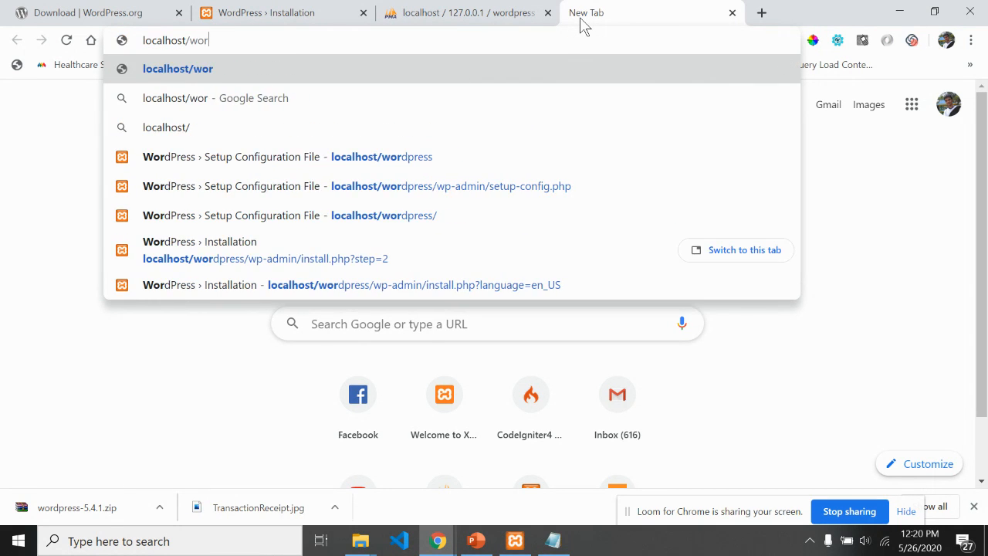
text(dpress)
key(Return)
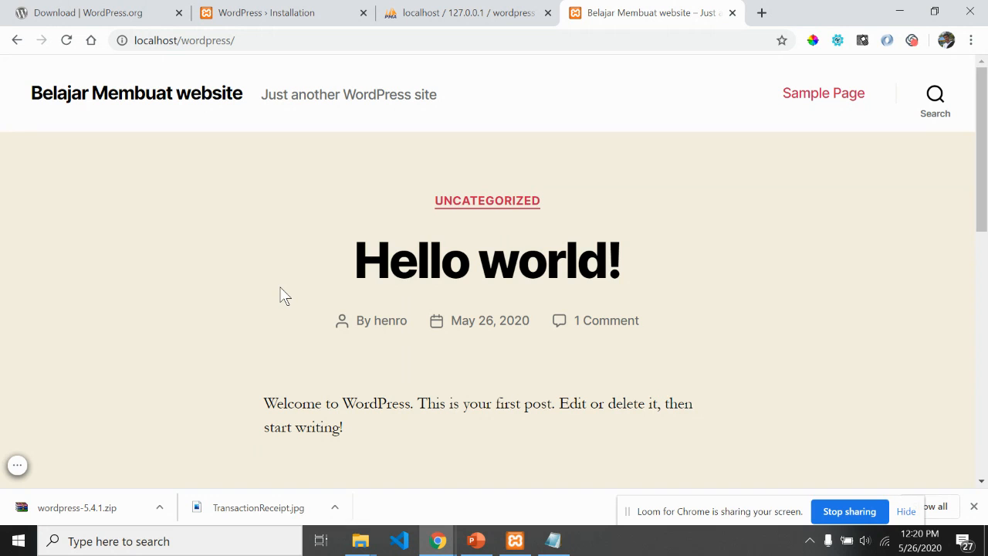
drag(983, 154, 985, 176)
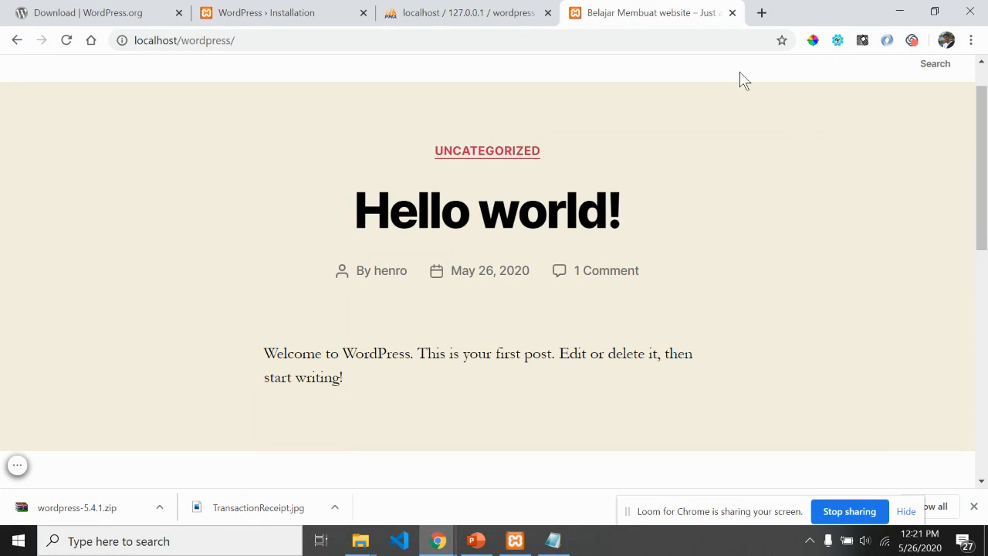
Step: Return to the installation Success page and proceed to the login form
drag(495, 11, 285, 11)
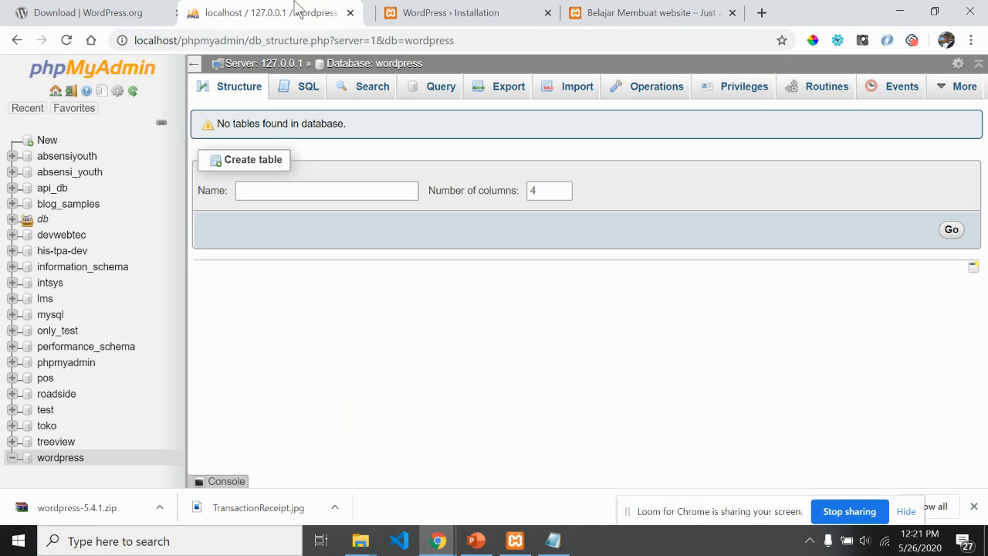
click(430, 11)
click(650, 10)
click(489, 10)
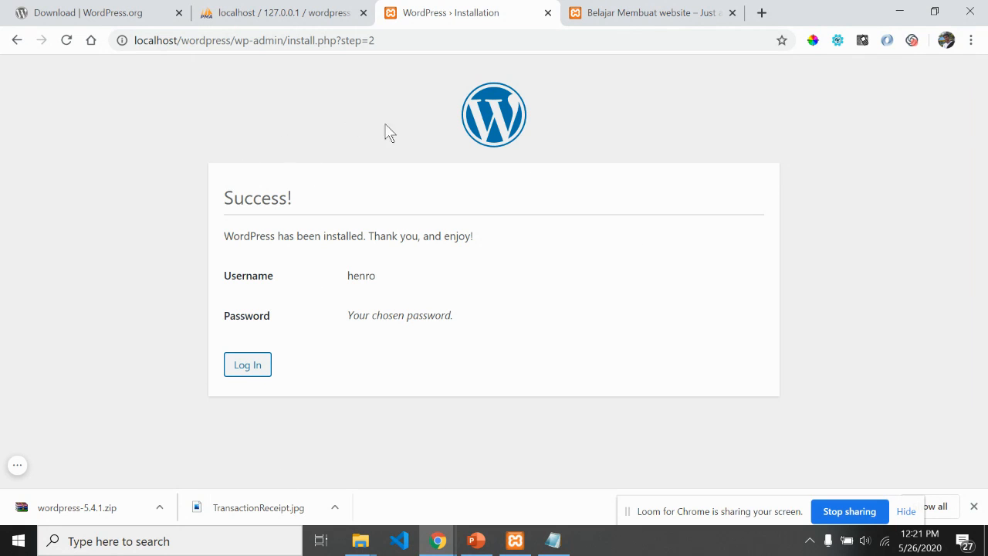
click(243, 366)
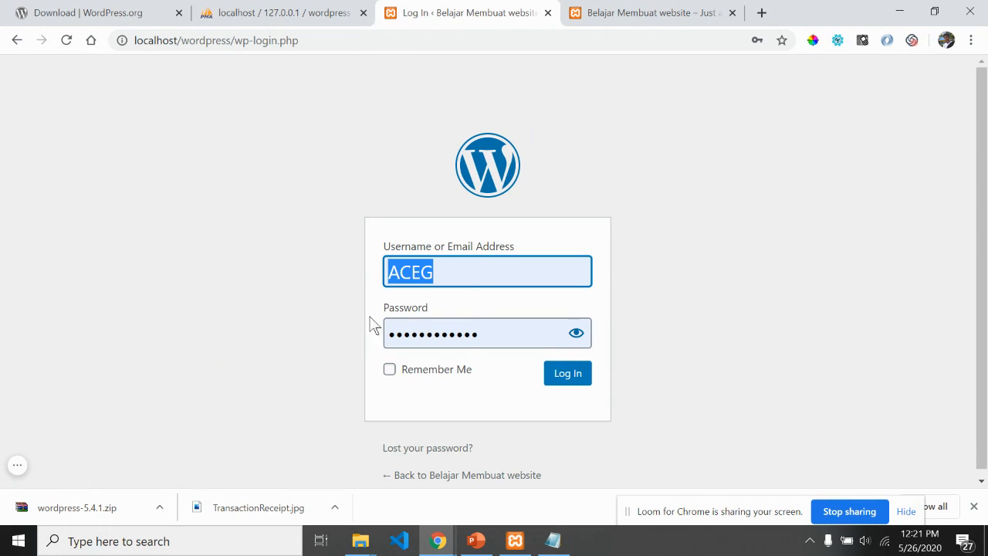
Step: Log in with the admin username and password
click(478, 278)
text(henro)
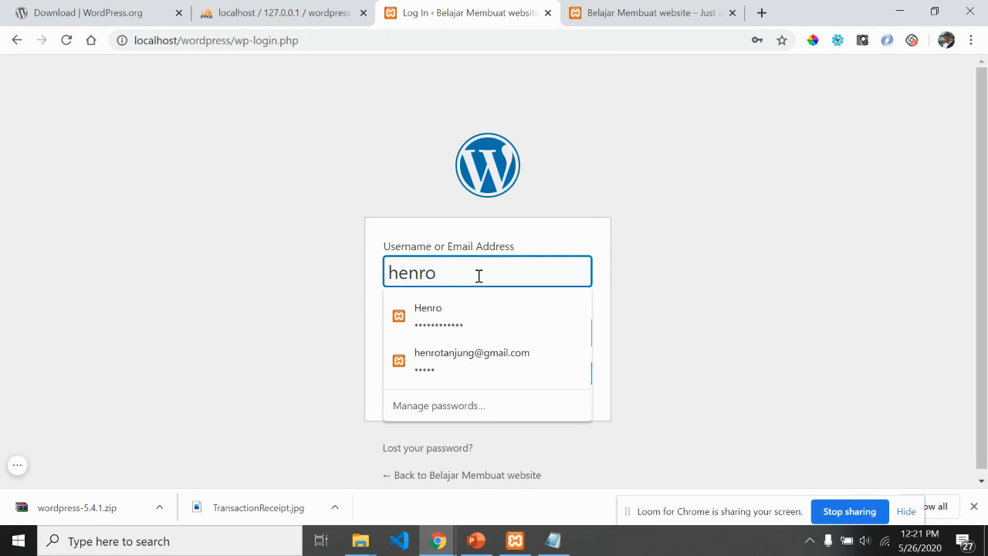
key(Tab)
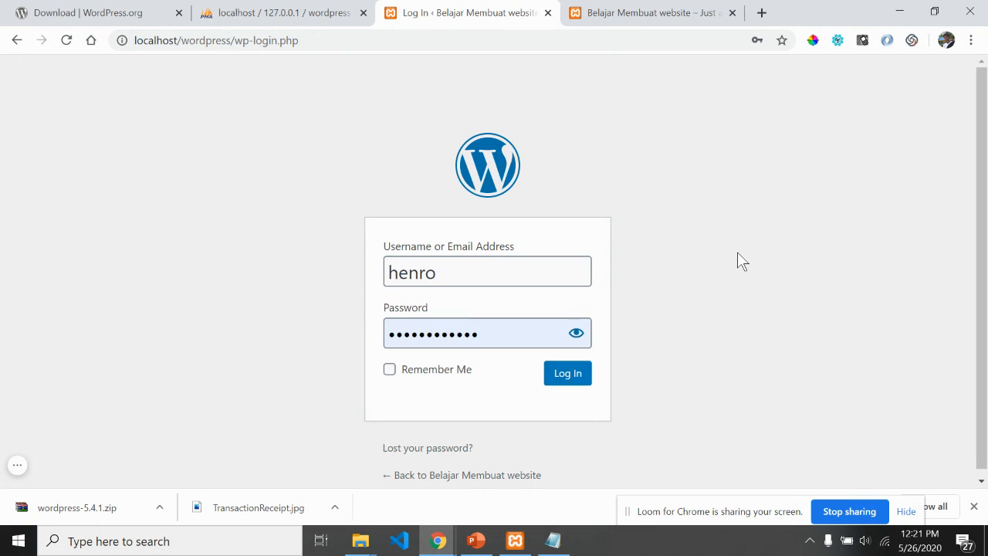
click(507, 332)
text(admin)
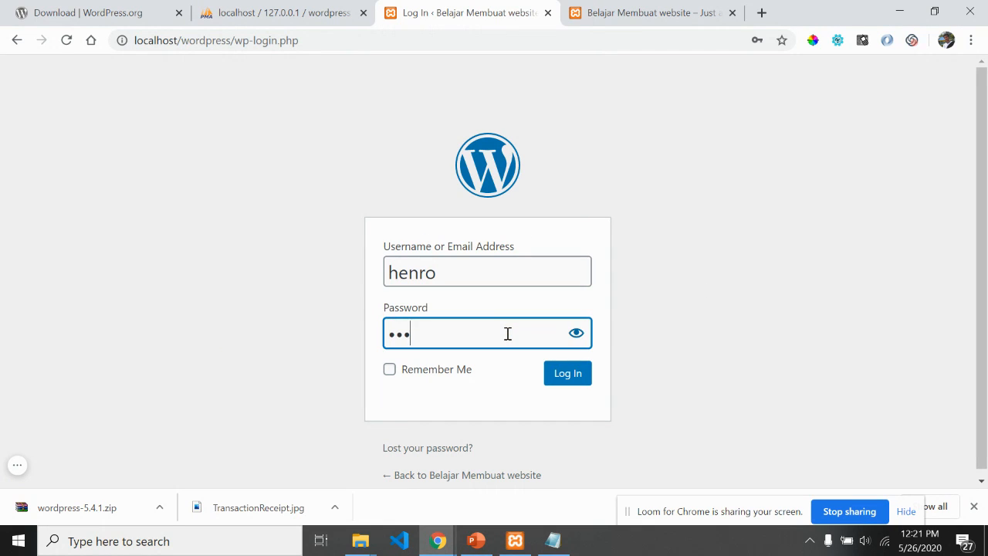
click(562, 380)
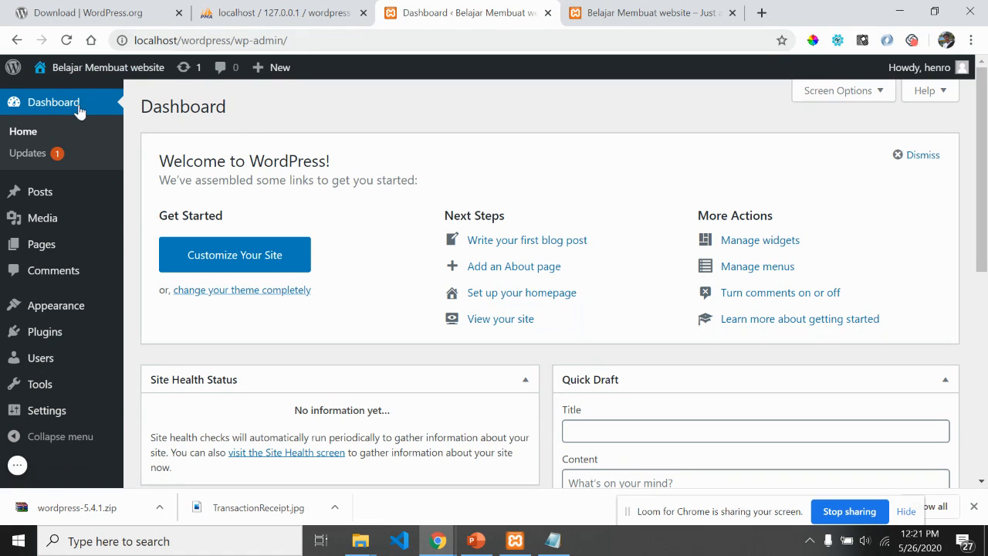
drag(986, 167, 986, 194)
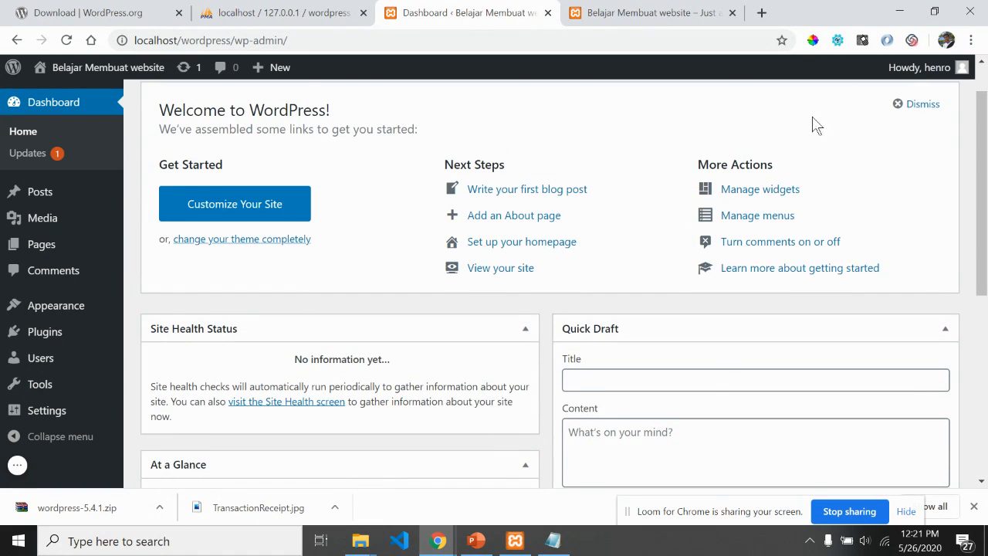
click(656, 11)
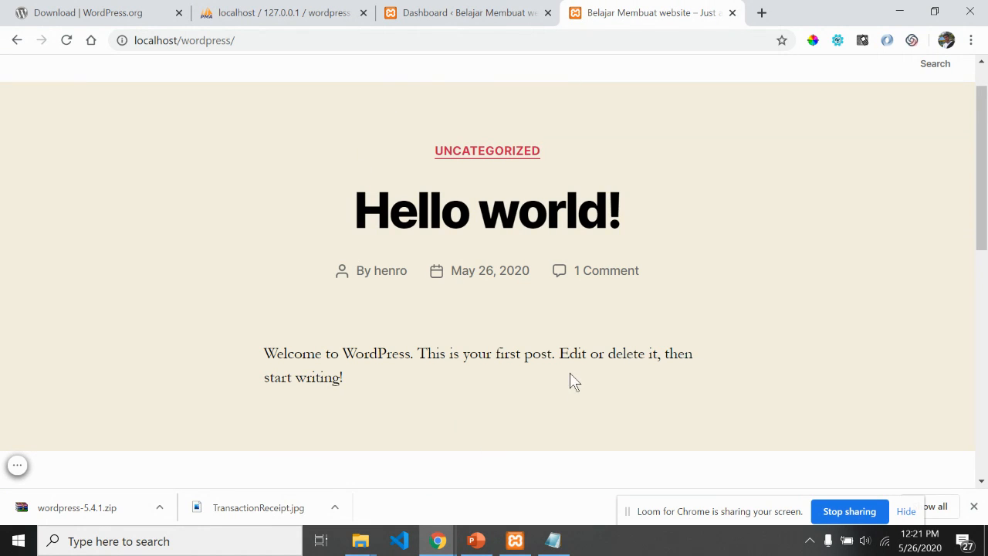
click(488, 13)
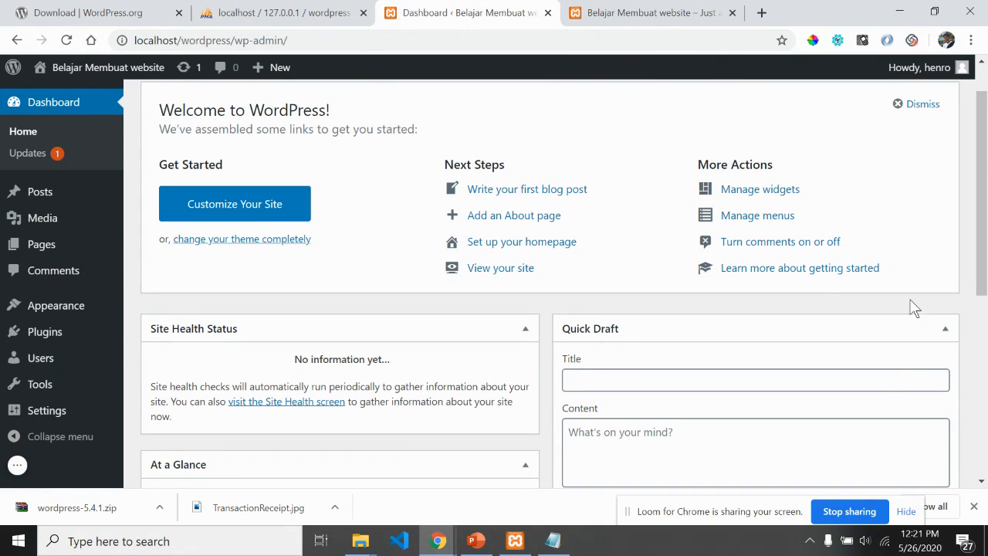
click(656, 11)
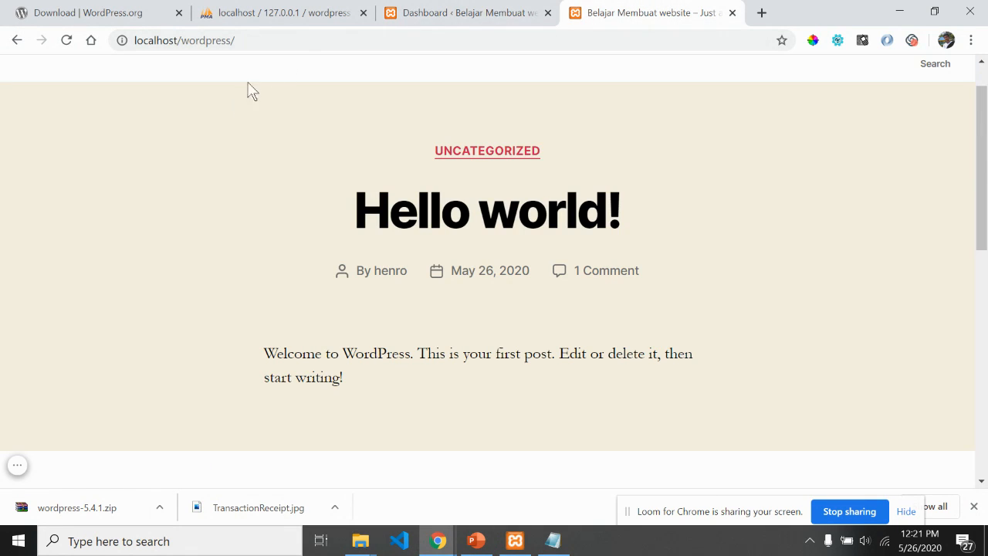
scroll(984, 159, down, 3)
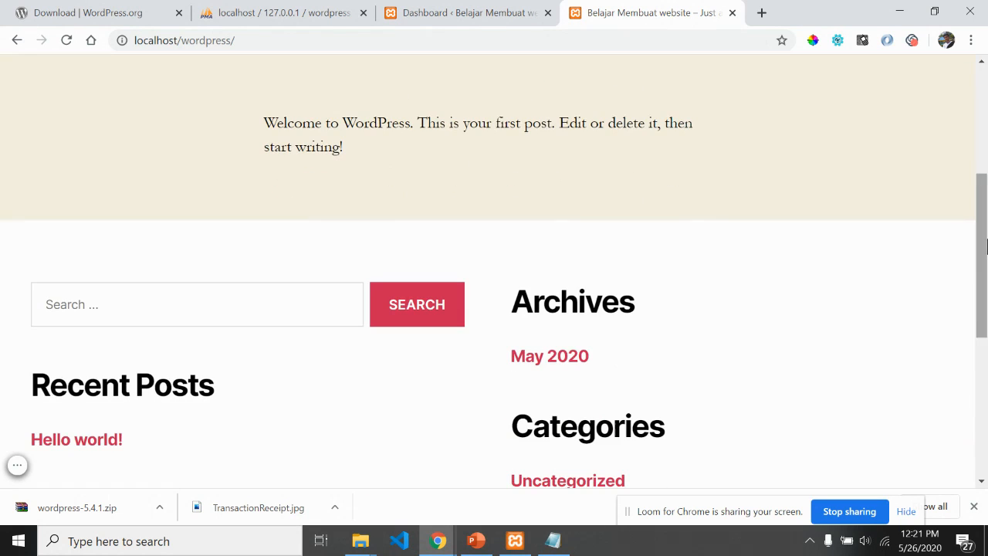
scroll(977, 174, up, 3)
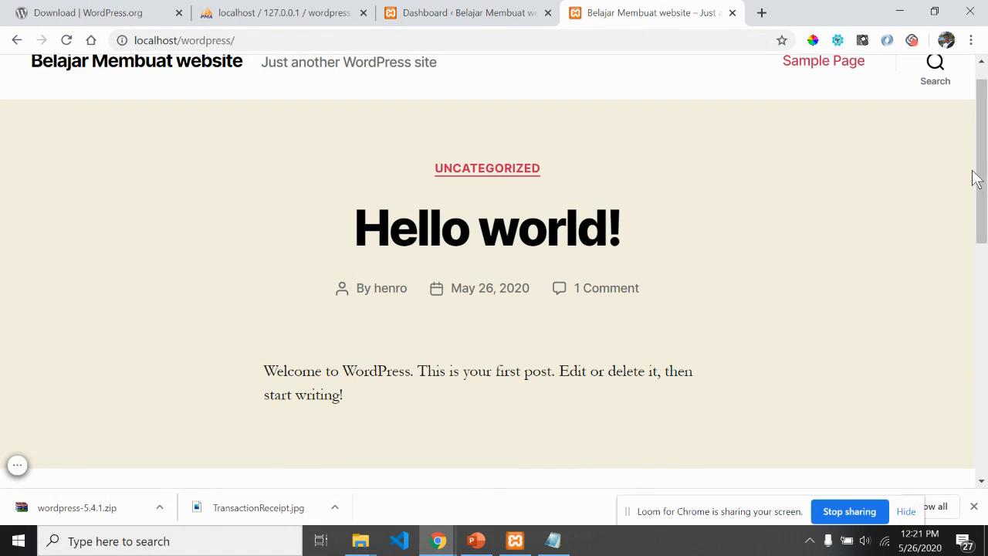
click(471, 14)
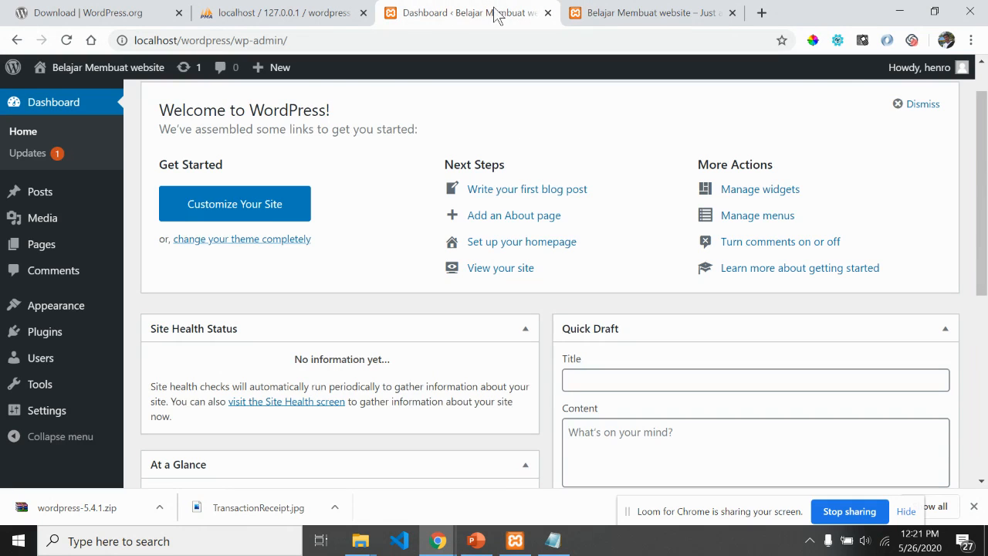
click(631, 10)
scroll(984, 131, up, 1)
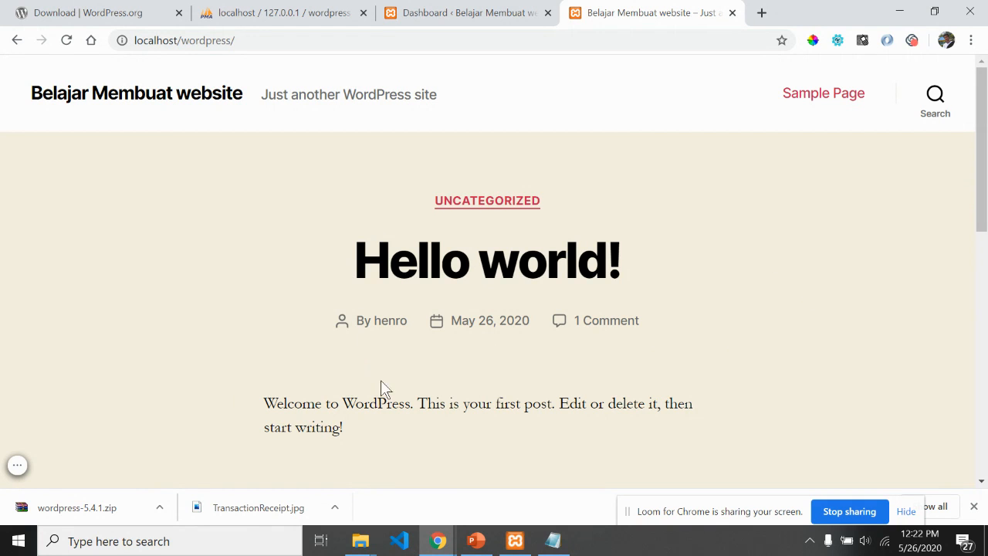
scroll(887, 201, down, 10)
scroll(830, 145, up, 10)
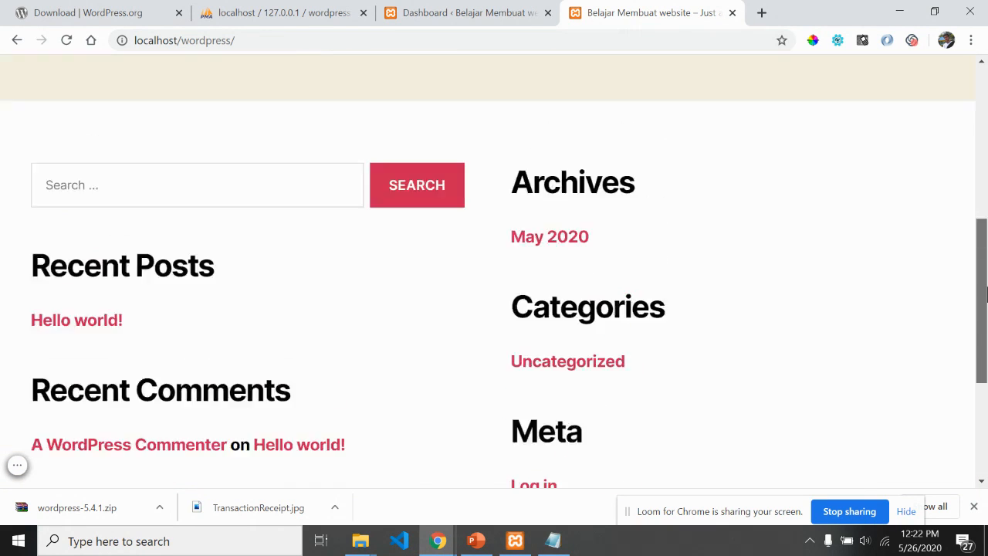
click(532, 13)
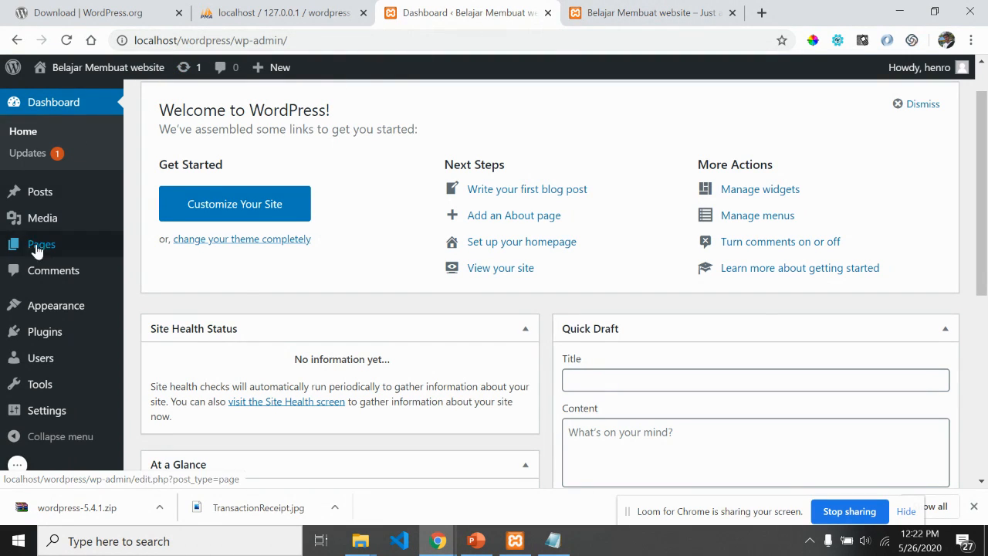
mouse_move(35, 257)
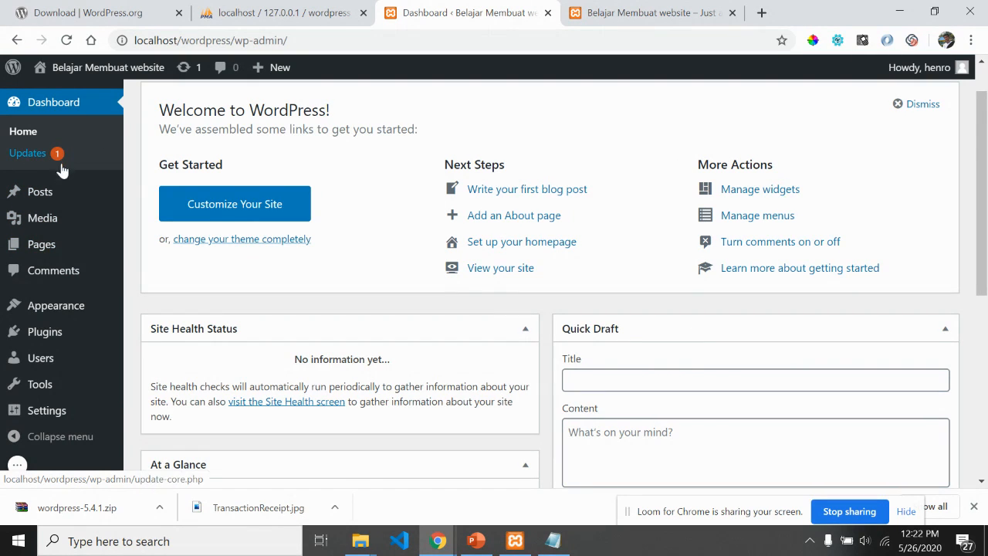
scroll(53, 266, down, 1)
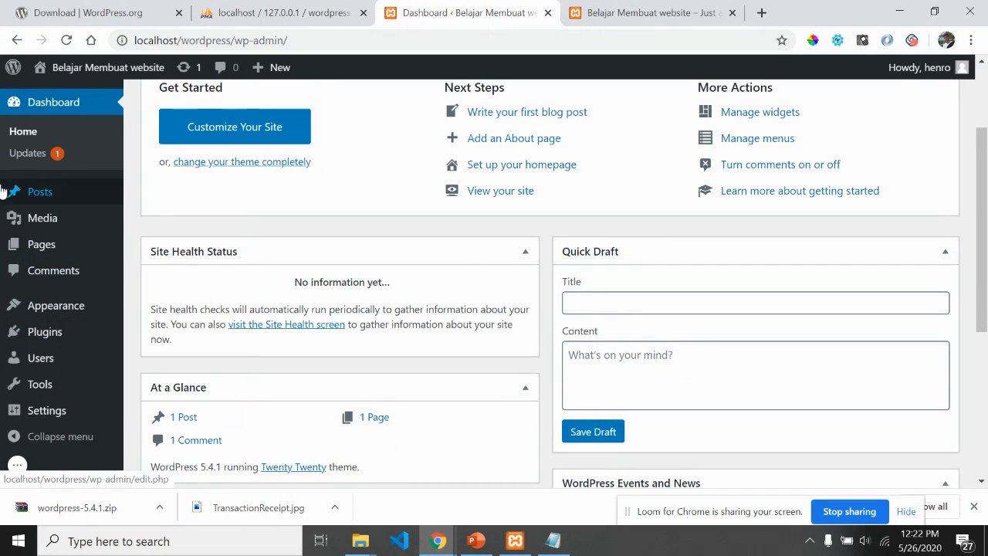
Step: Browse the admin Posts list, check the live front page, then view the Users list
click(36, 199)
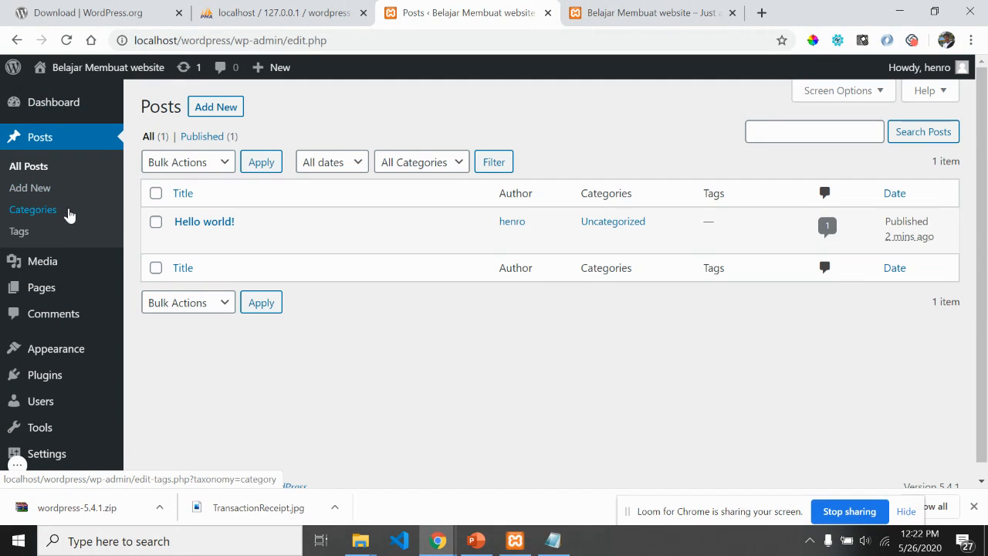
click(652, 9)
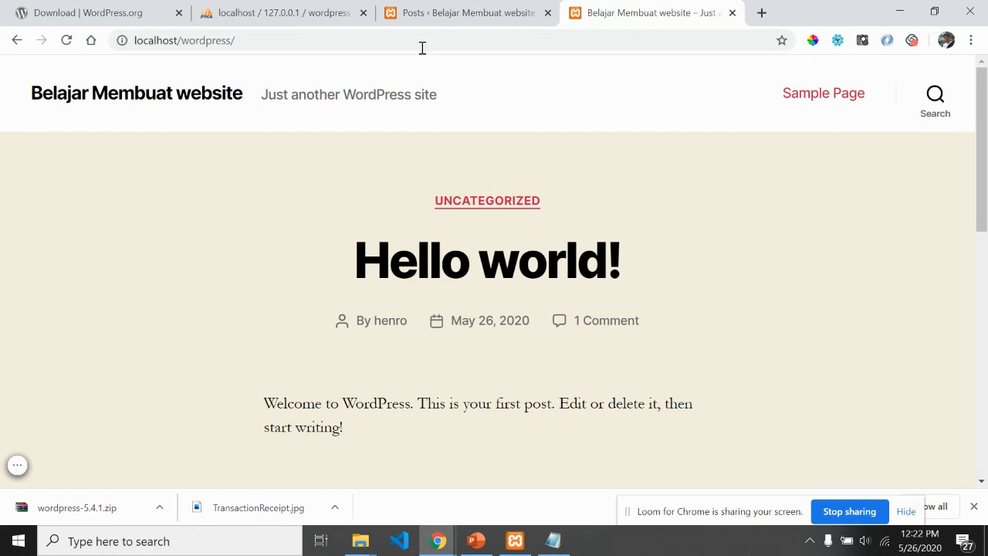
click(463, 12)
scroll(43, 324, down, 1)
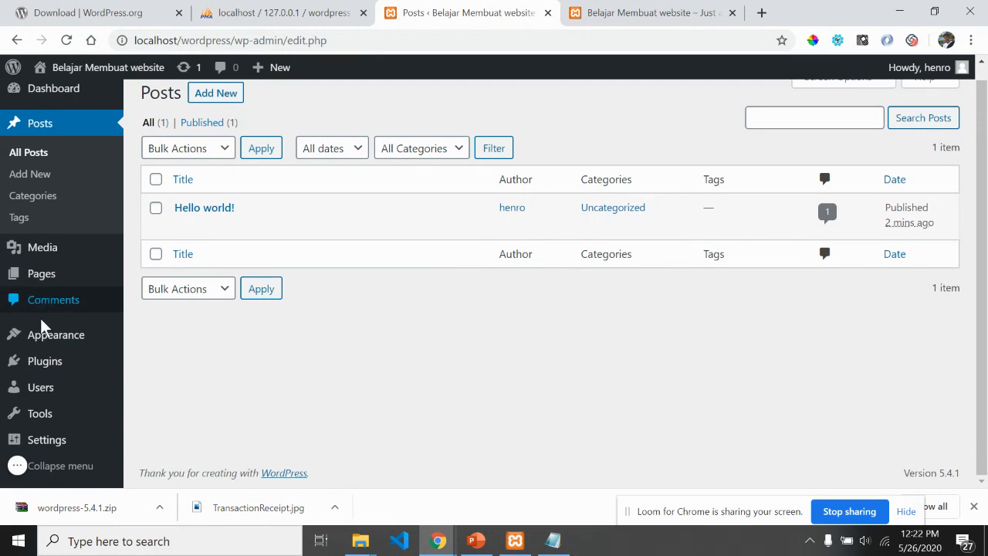
mouse_move(34, 409)
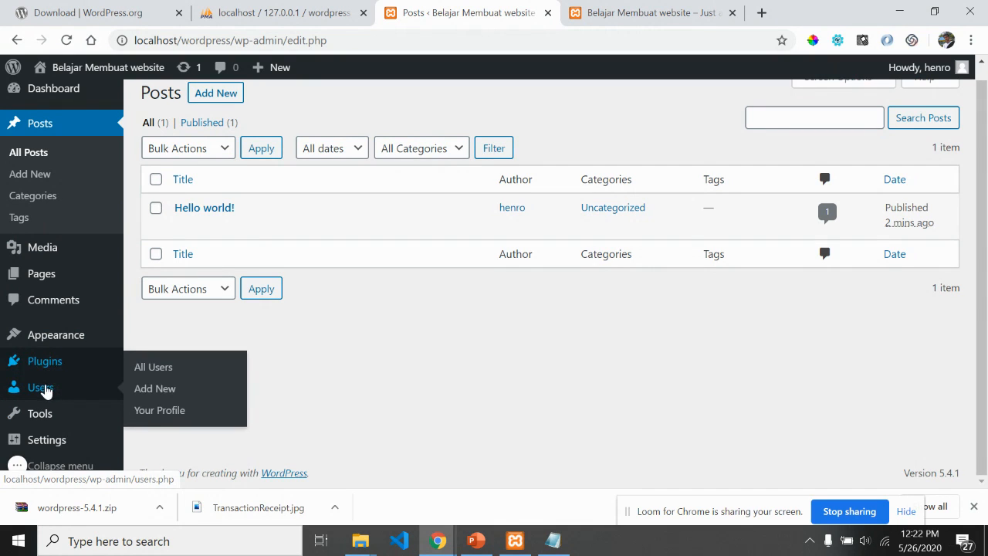
click(39, 390)
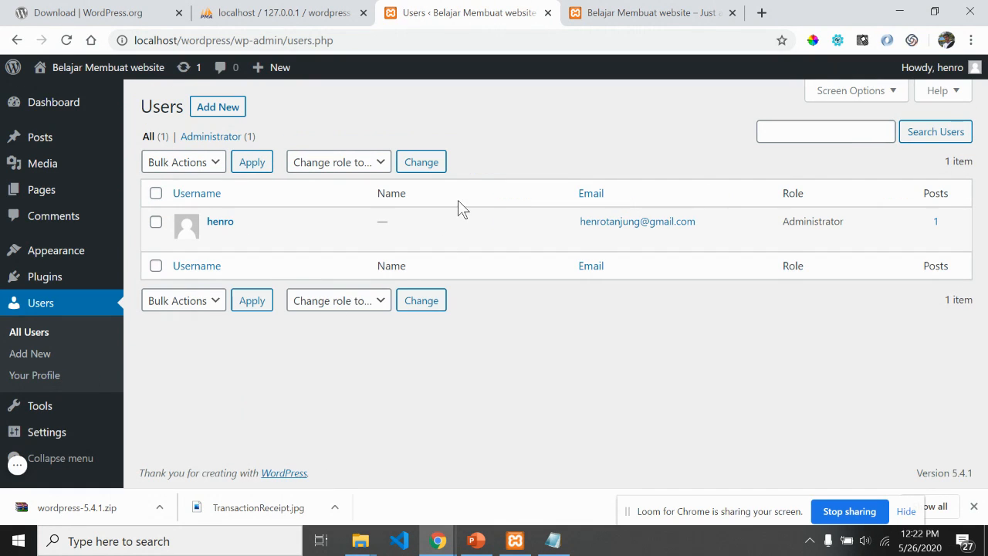
Step: Show the Pages list with draft Privacy Policy and published Sample Page, glancing at the front page
click(40, 193)
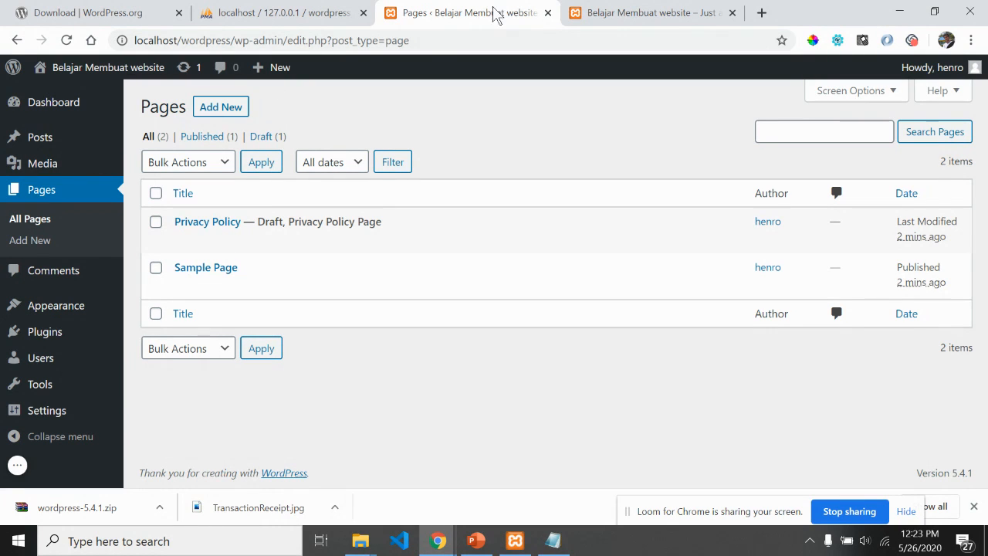
click(633, 12)
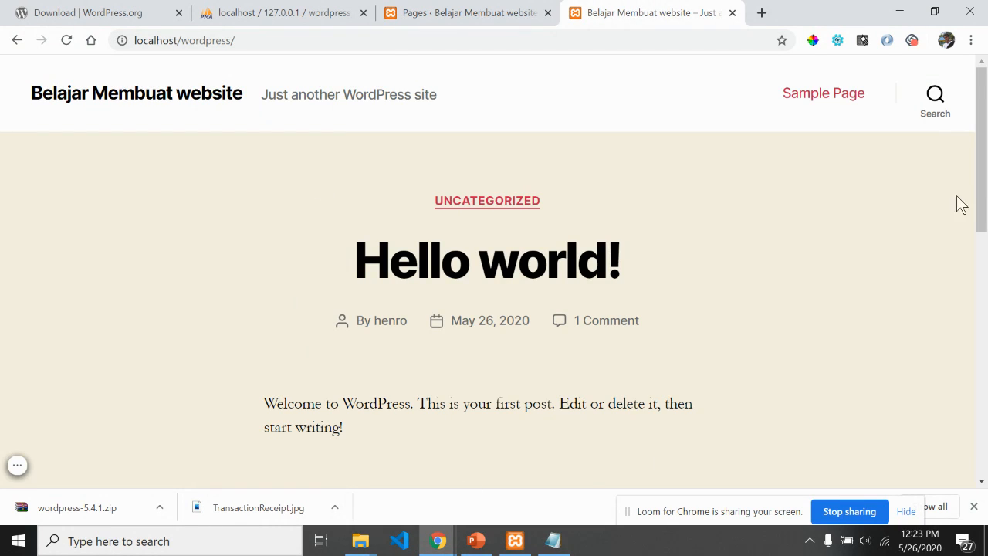
drag(984, 176, 984, 239)
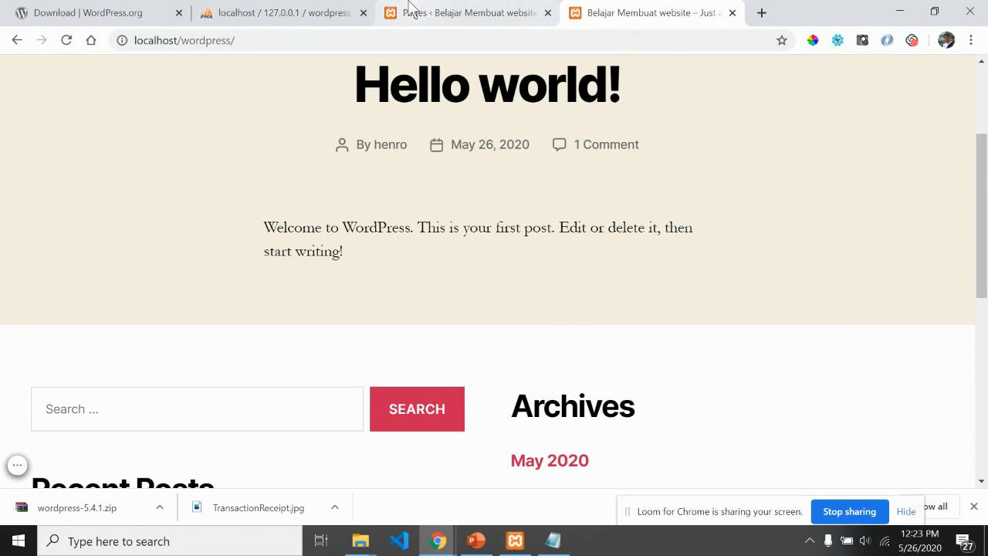
click(410, 11)
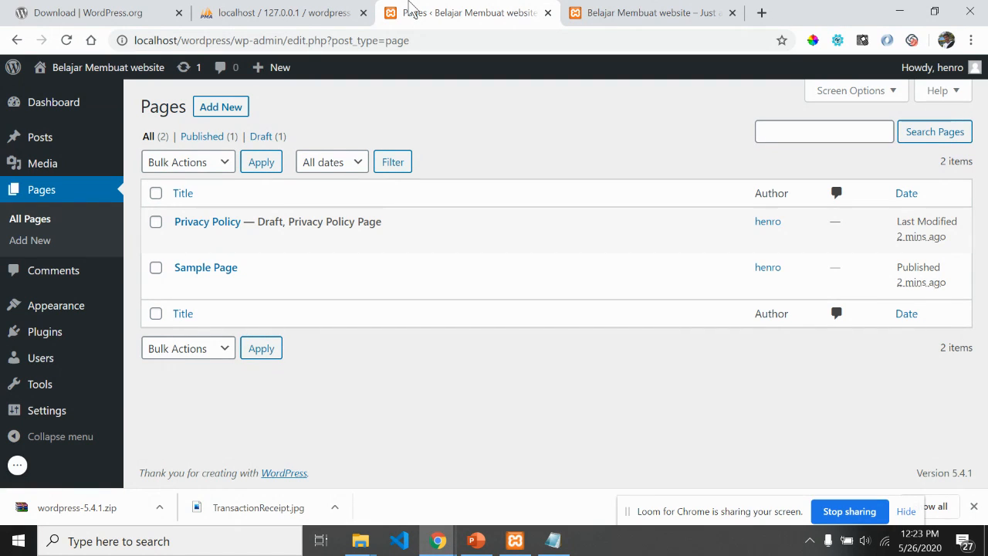
click(646, 10)
click(525, 13)
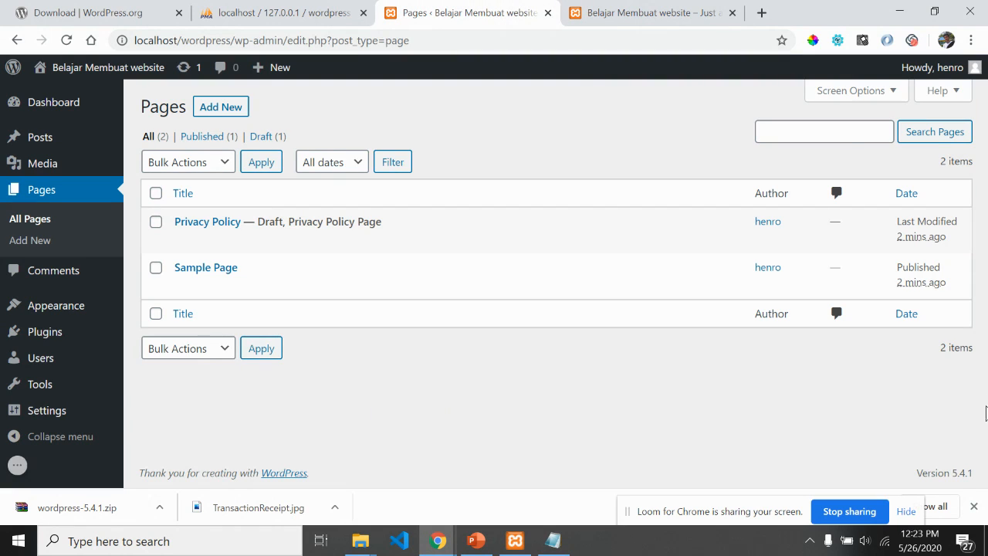